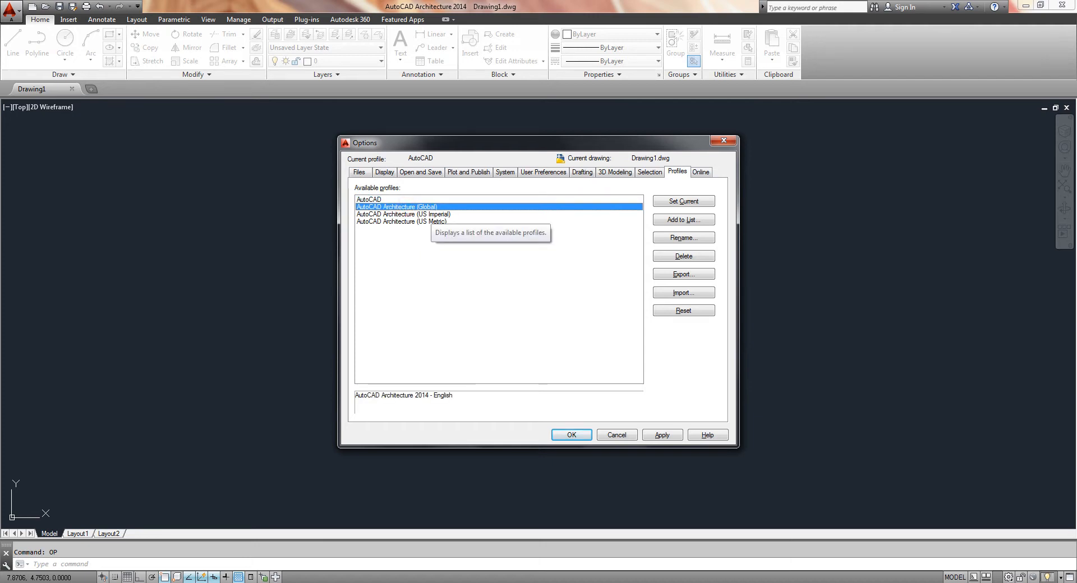
Step: Dismiss the profile options without applying them and close Drawing1
{"action": "left_click", "coordinate": [375, 200]}
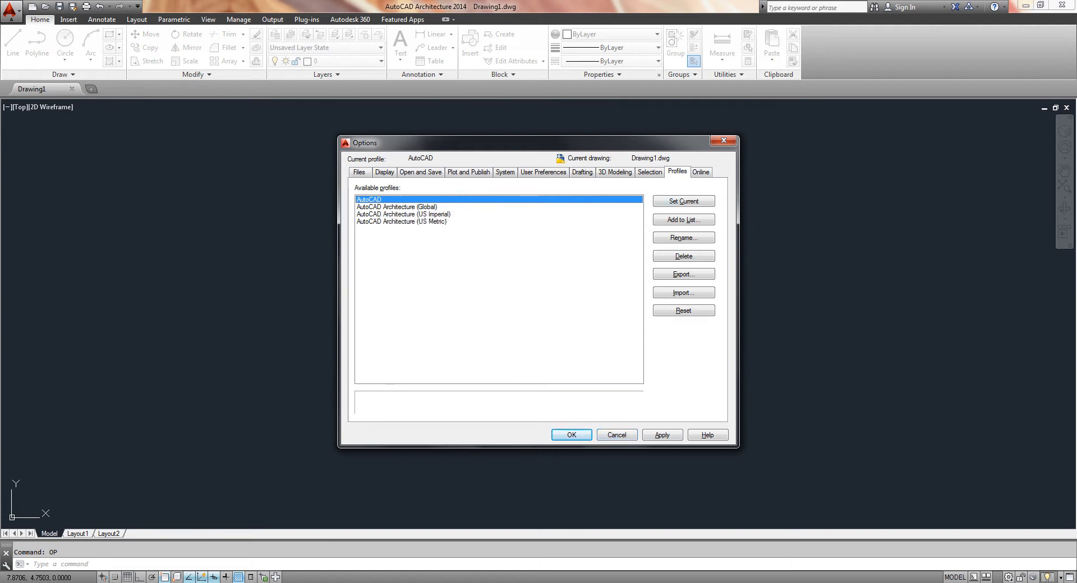
{"action": "left_click", "coordinate": [616, 435]}
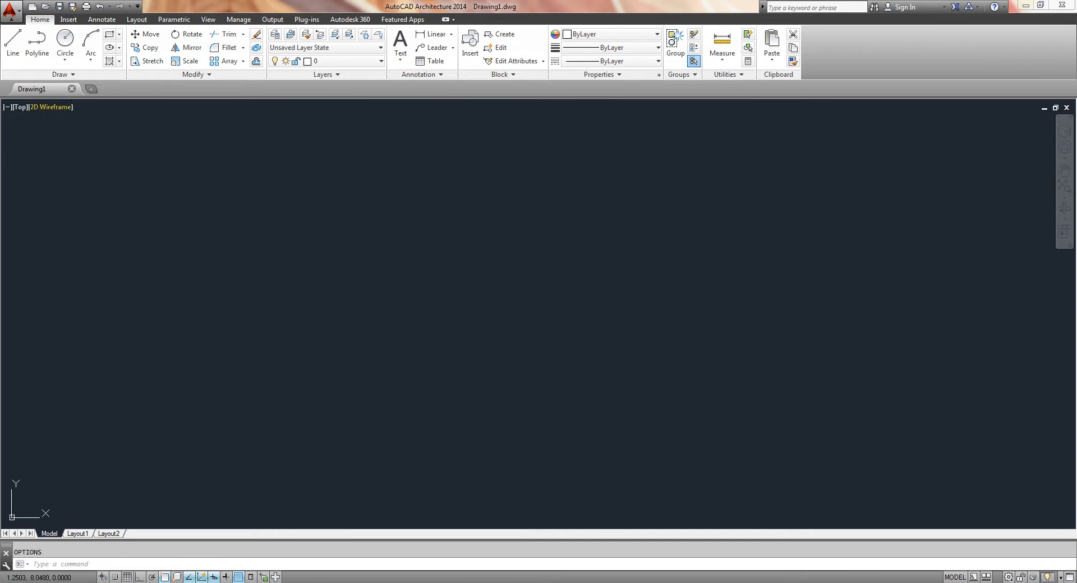
{"action": "left_click", "coordinate": [72, 88]}
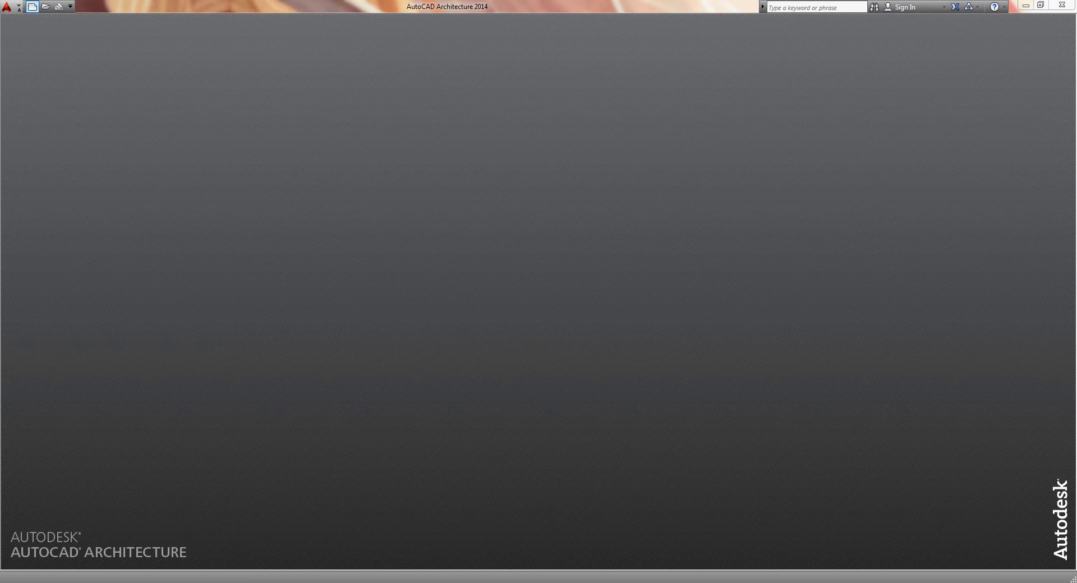
Step: Start a new drawing from the VAula_Template file in the AutoCAD Templates folder
{"action": "left_click", "coordinate": [32, 6]}
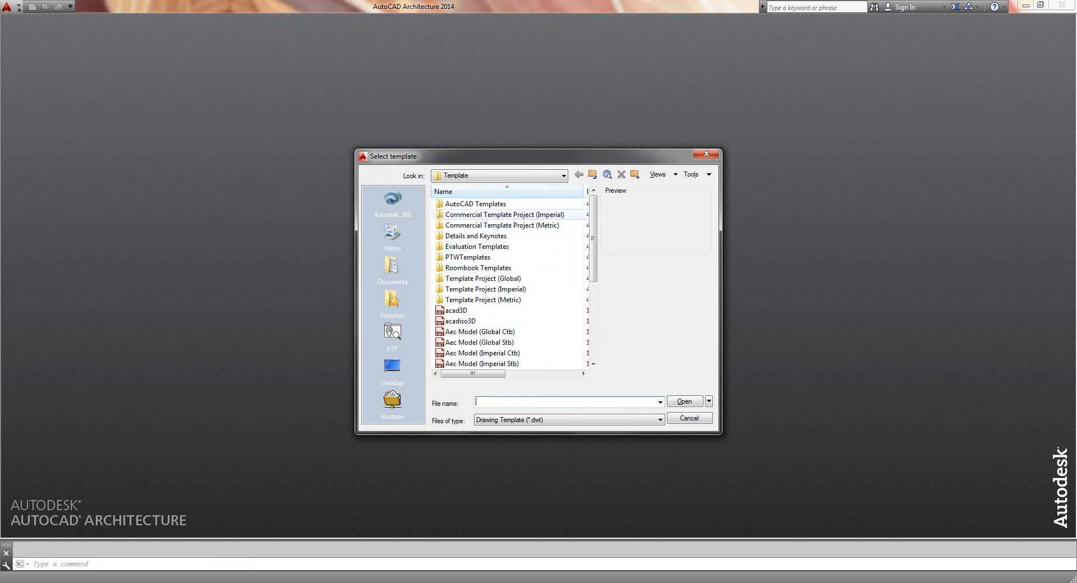
{"action": "left_click", "coordinate": [700, 418]}
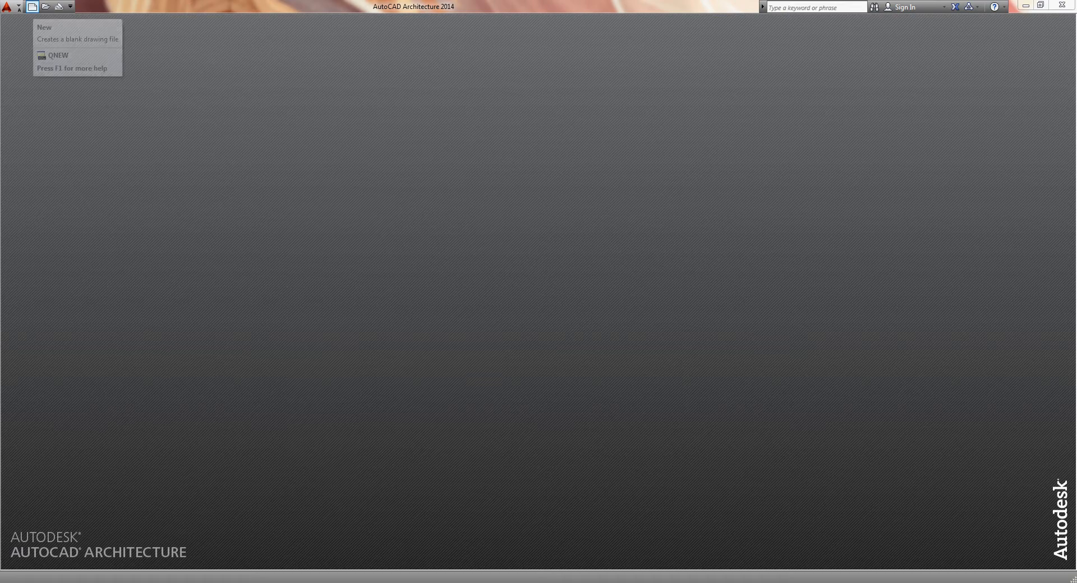
{"action": "left_click", "coordinate": [32, 7]}
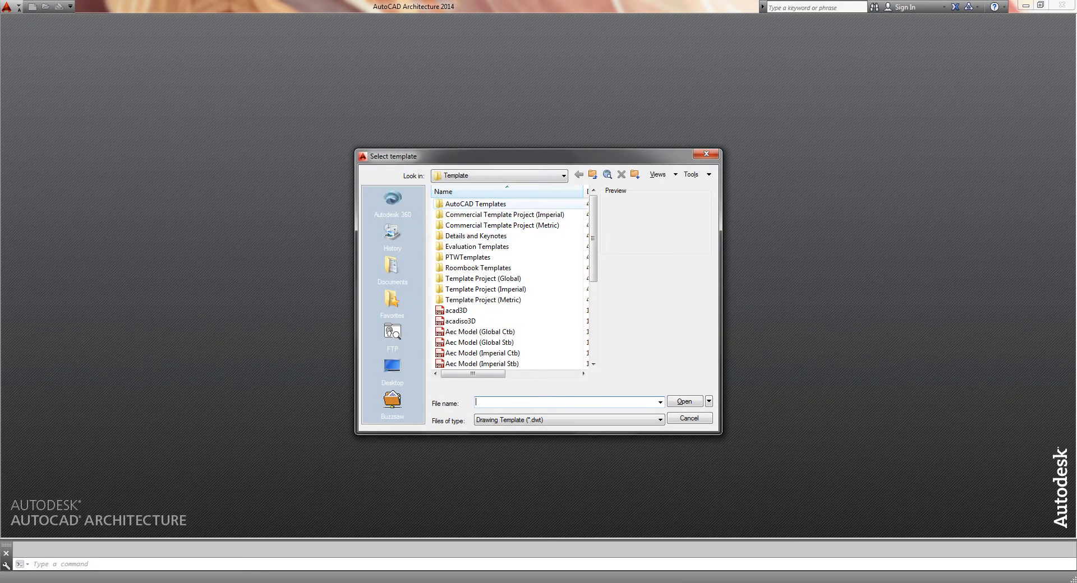
{"action": "double_click", "coordinate": [476, 204]}
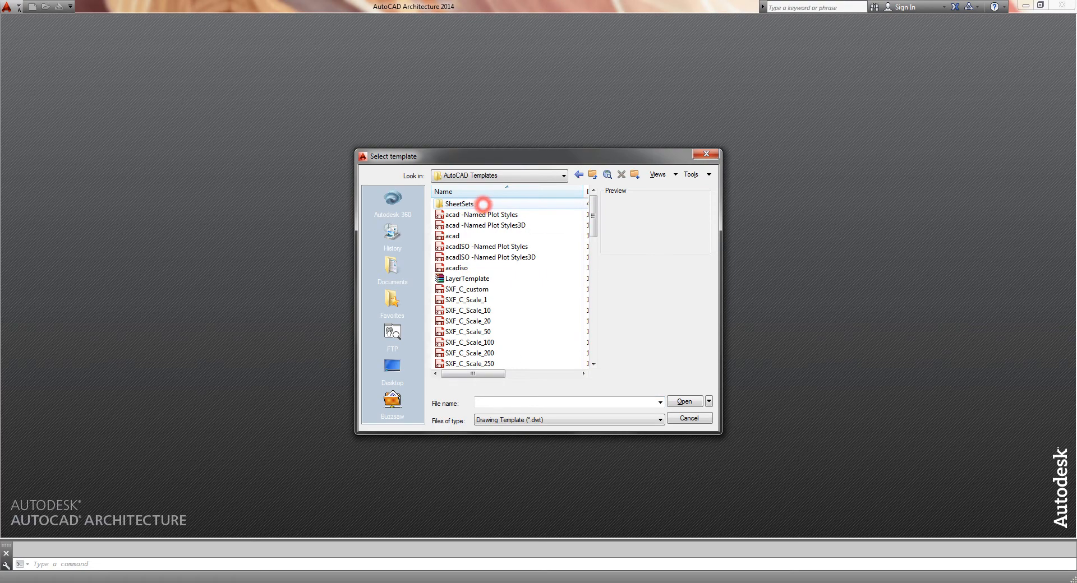
{"action": "left_click_drag", "start_coordinate": [593, 215], "coordinate": [593, 337]}
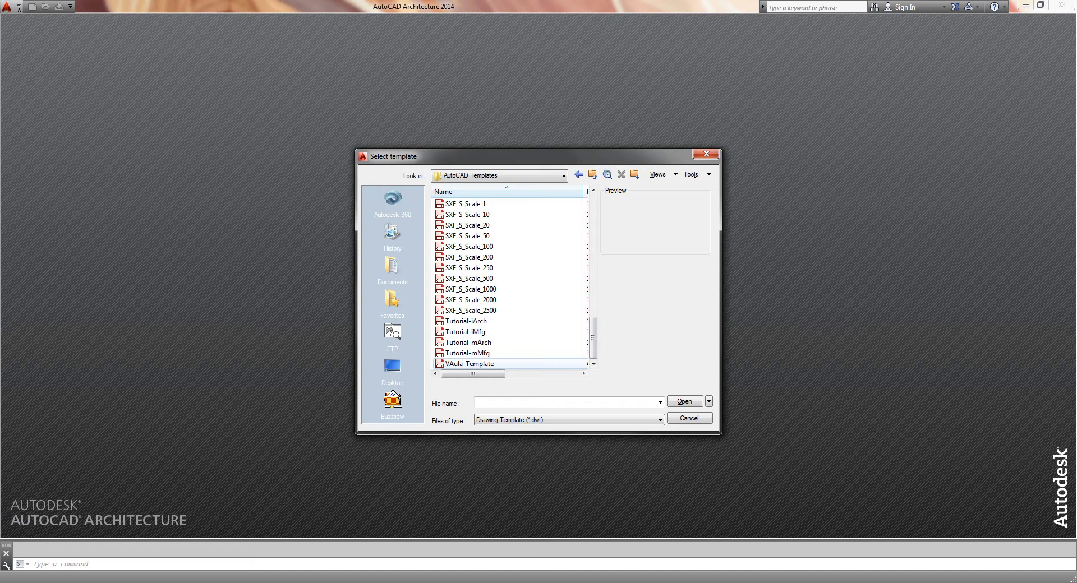
{"action": "left_click", "coordinate": [459, 364]}
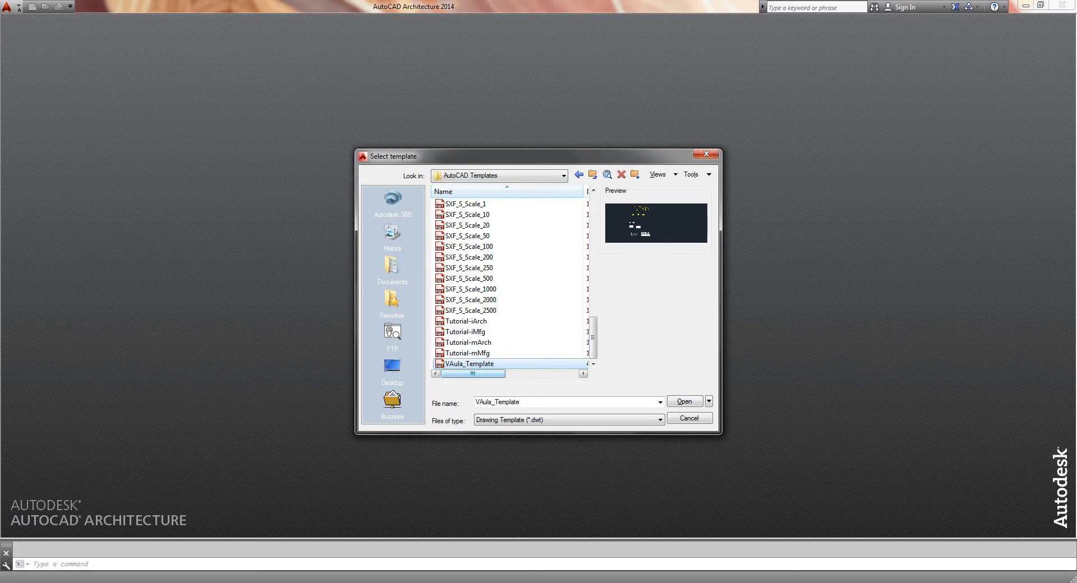
{"action": "left_click", "coordinate": [684, 401]}
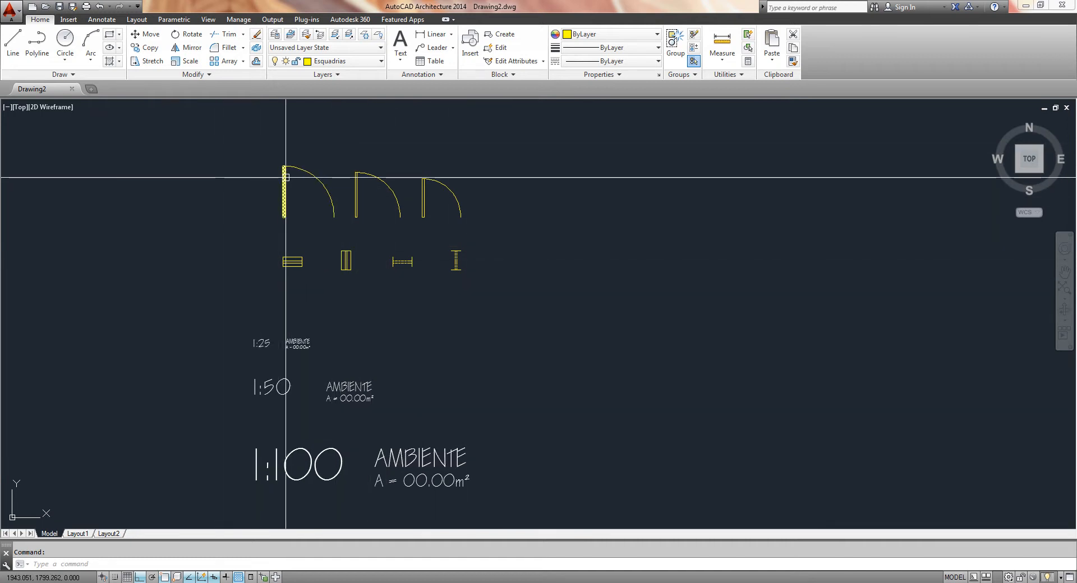
Step: Cut the largest door's leaf and swing arc and paste them back as a block near the same place
{"action": "left_click", "coordinate": [275, 155]}
{"action": "left_click", "coordinate": [336, 232]}
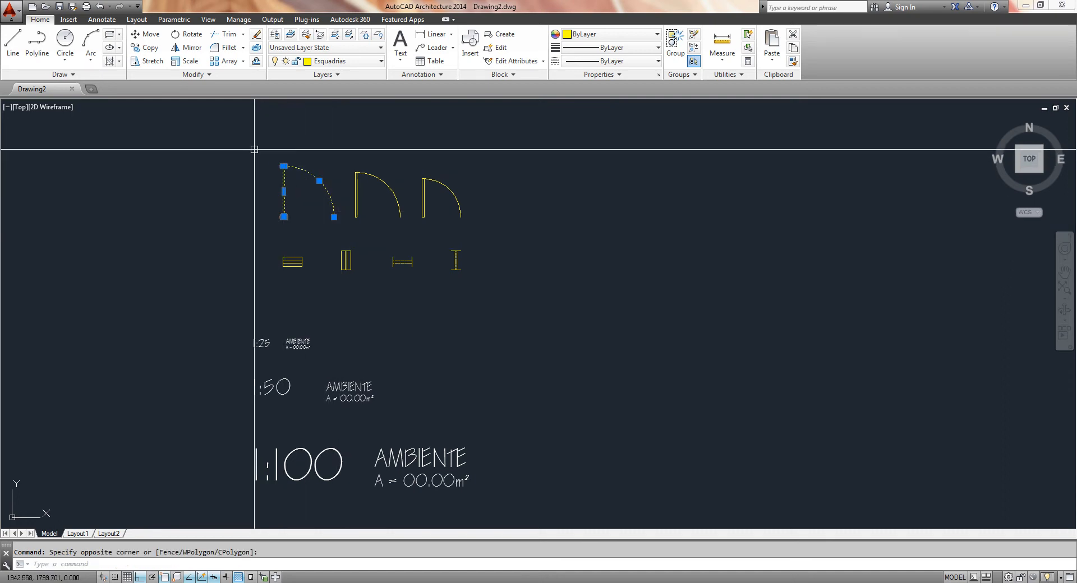
{"action": "key", "text": "Escape"}
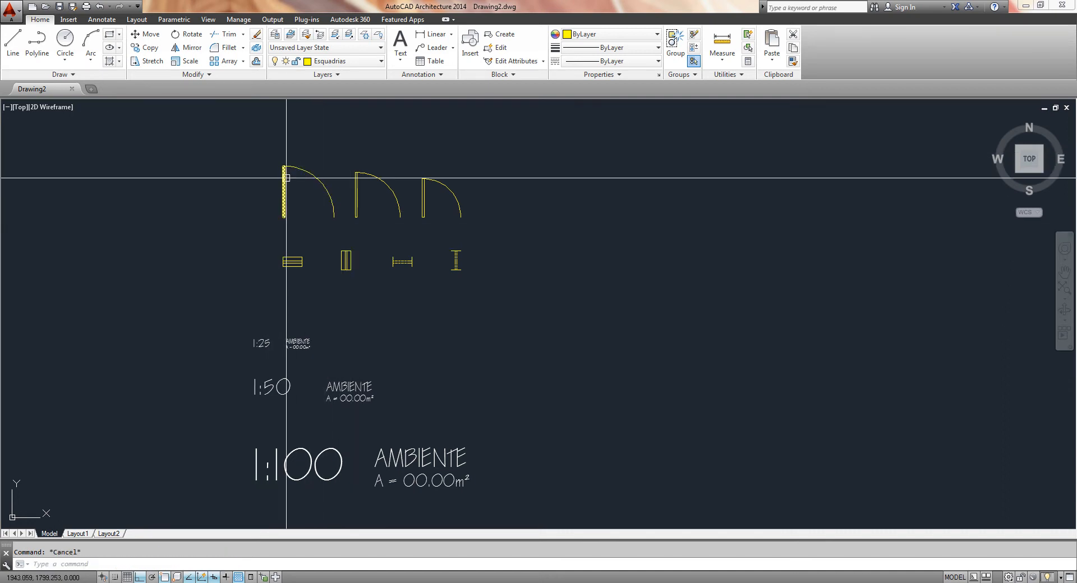
{"action": "left_click", "coordinate": [270, 152]}
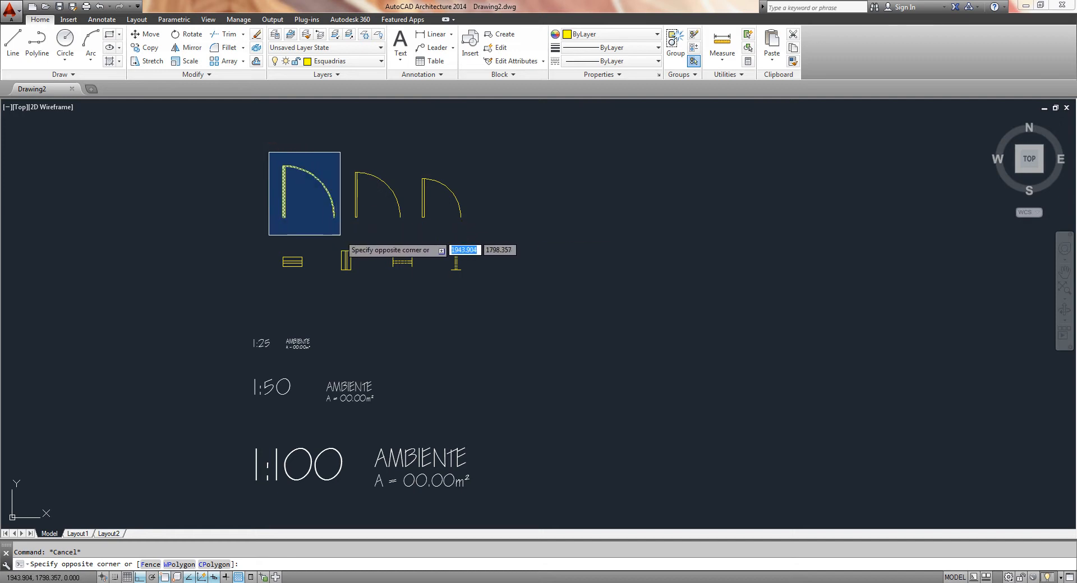
{"action": "left_click", "coordinate": [341, 236]}
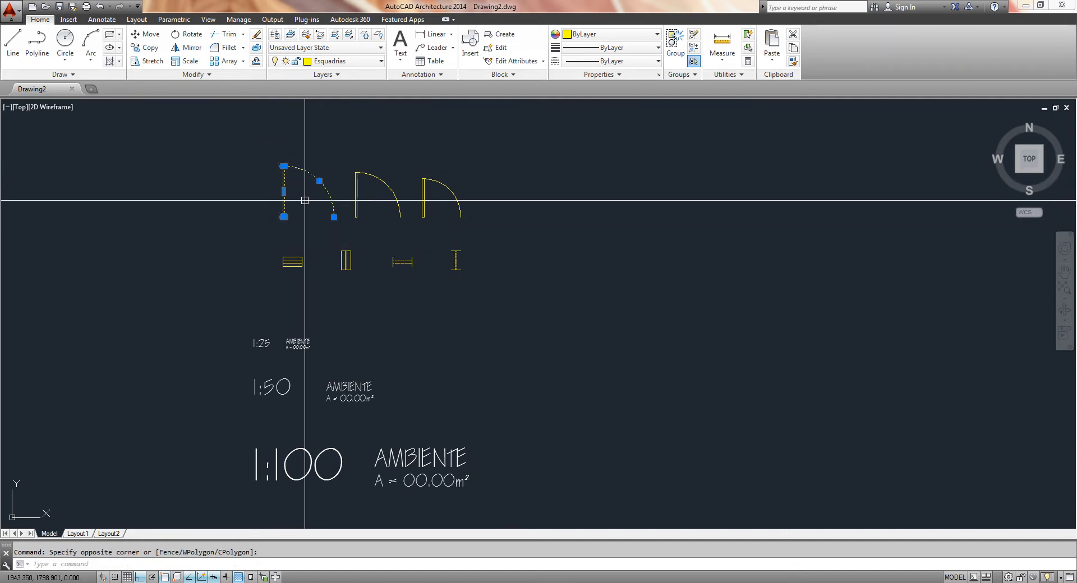
{"action": "key", "text": "ctrl+x"}
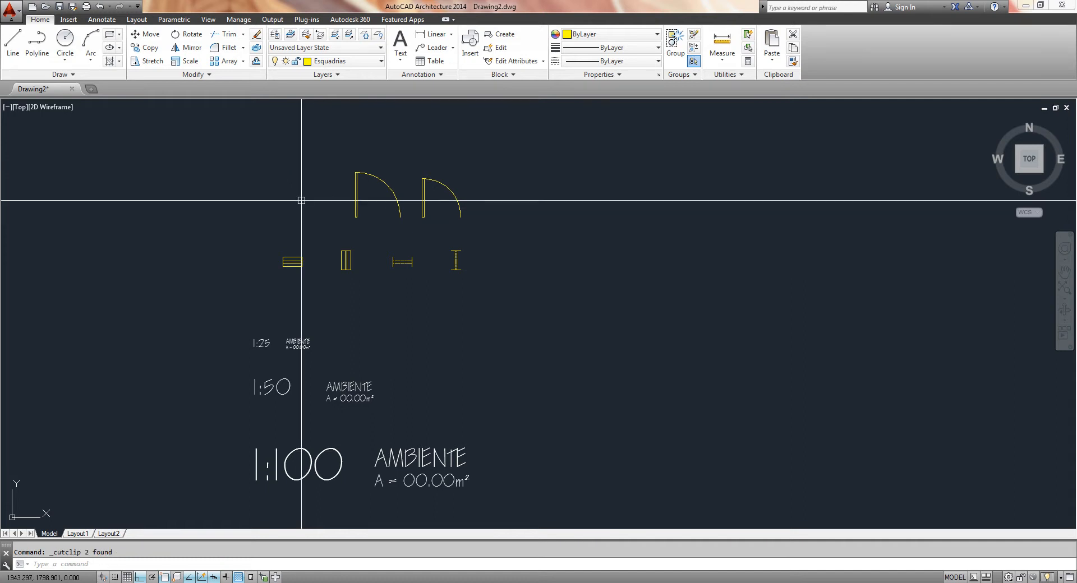
{"action": "key", "text": "ctrl+shift+v"}
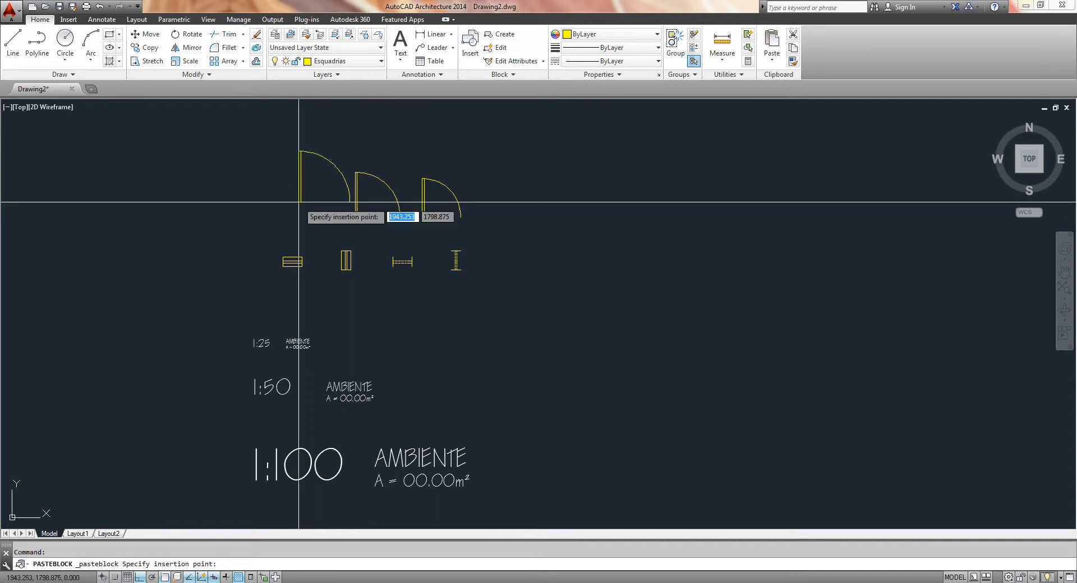
{"action": "left_click", "coordinate": [275, 216]}
{"action": "left_click", "coordinate": [278, 192]}
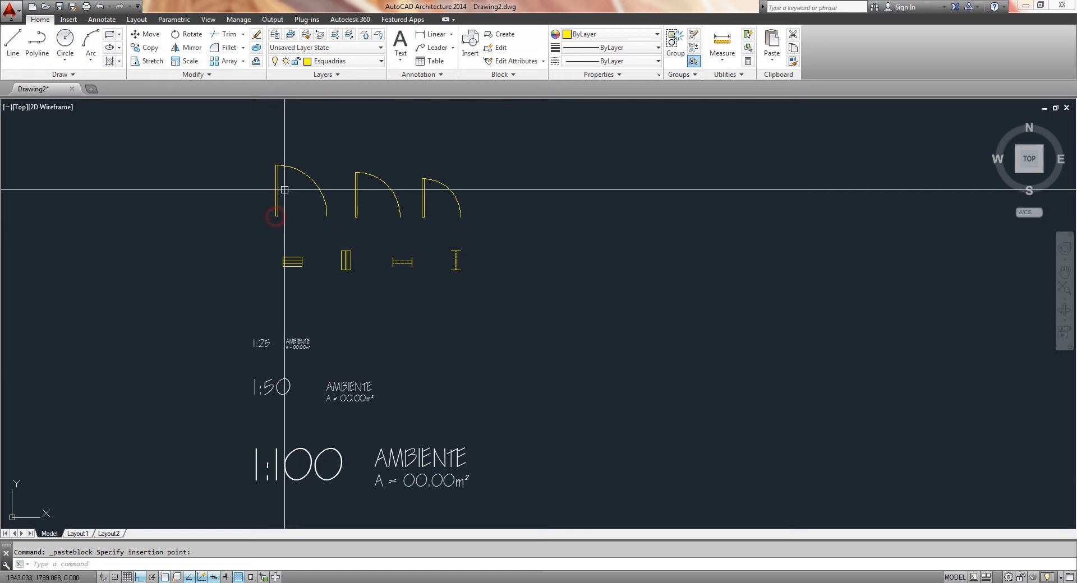
Step: Undo both the block paste and the cut of the largest door
{"action": "key", "text": "ctrl+z"}
{"action": "key", "text": "ctrl+z"}
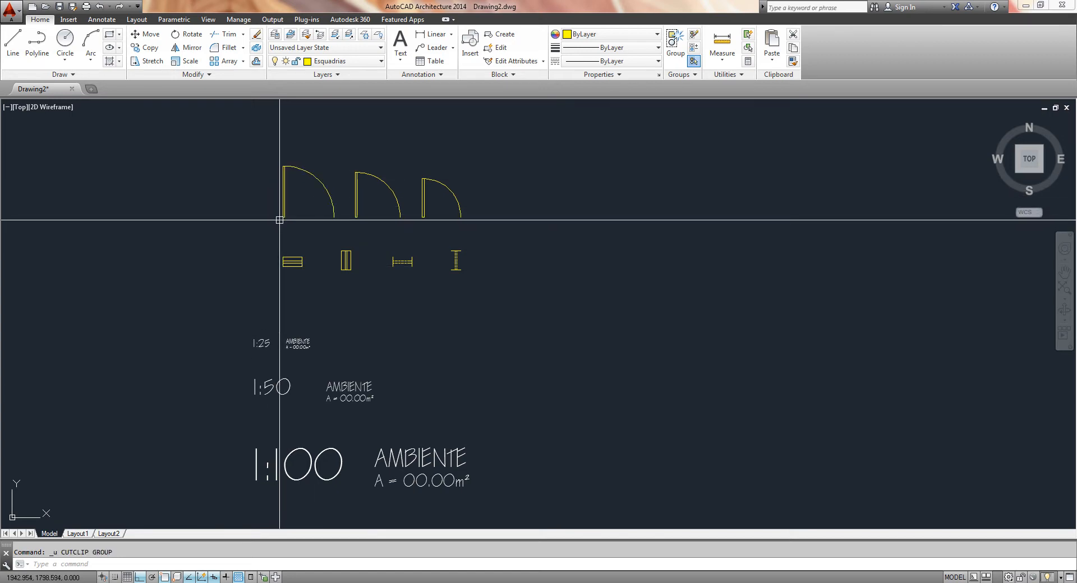
{"action": "left_click", "coordinate": [285, 187]}
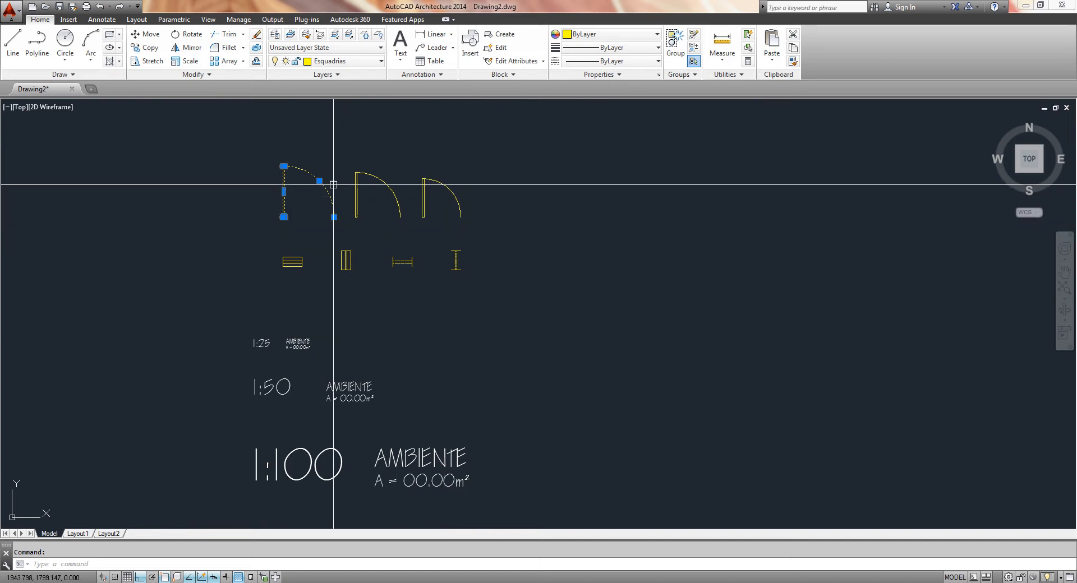
{"action": "key", "text": "Escape"}
Step: Define the largest door's leaf and arc as a block named Porta.80, with its base point at the leaf's lower-left corner
{"action": "left_click", "coordinate": [265, 162]}
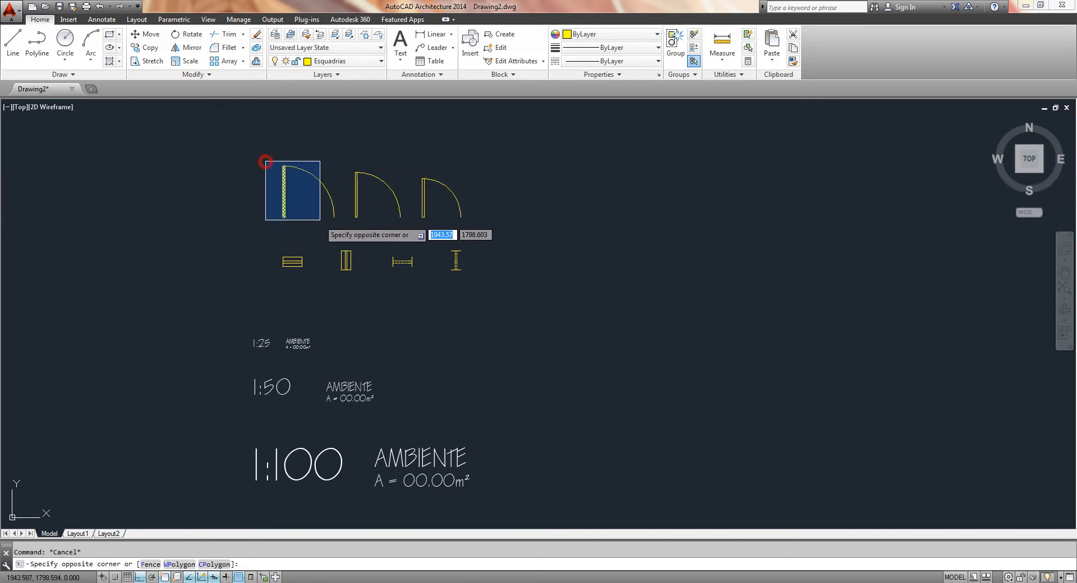
{"action": "left_click", "coordinate": [341, 230]}
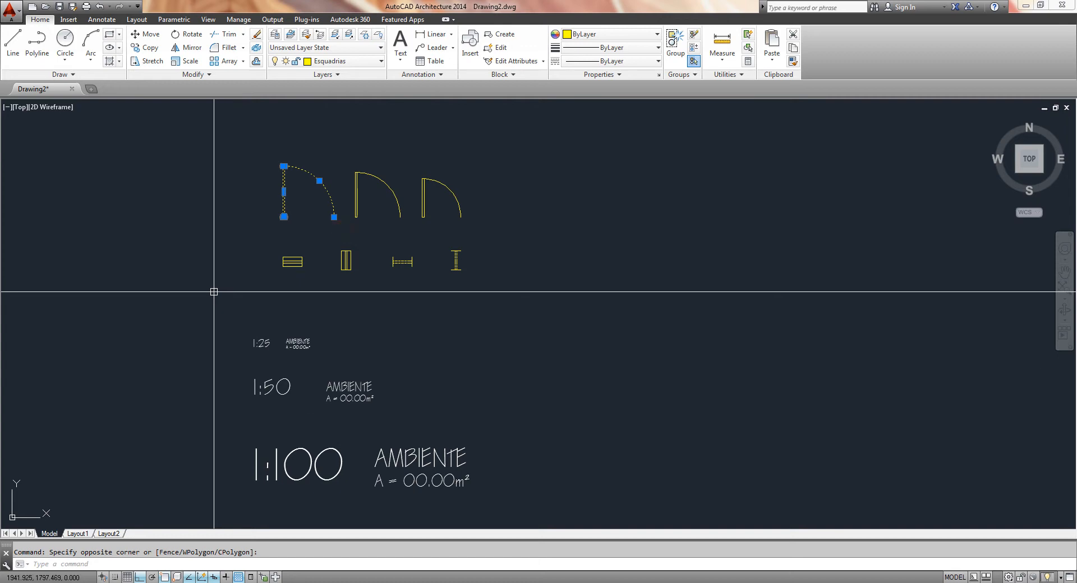
{"action": "type", "text": "B"}
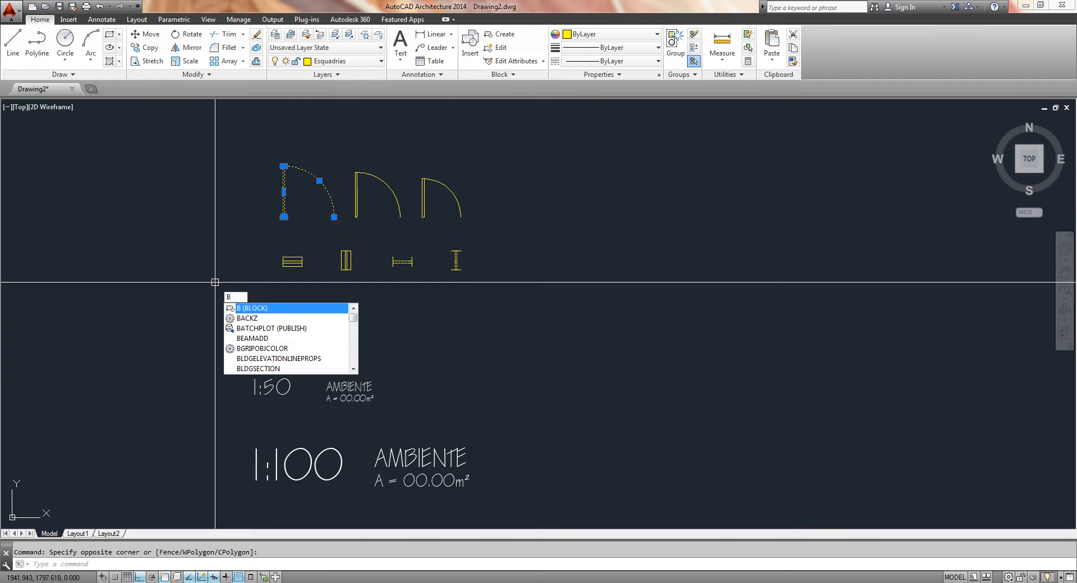
{"action": "key", "text": "Return"}
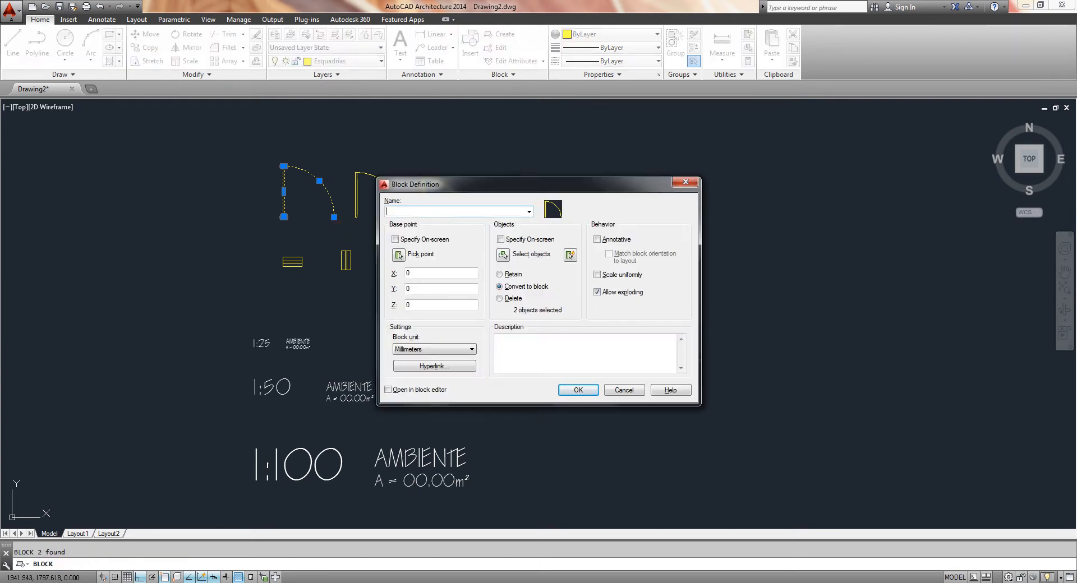
{"action": "type", "text": "Porta.80"}
{"action": "left_click", "coordinate": [398, 255]}
{"action": "scroll", "coordinate": [284, 217], "scroll_direction": "up", "scroll_amount": 4}
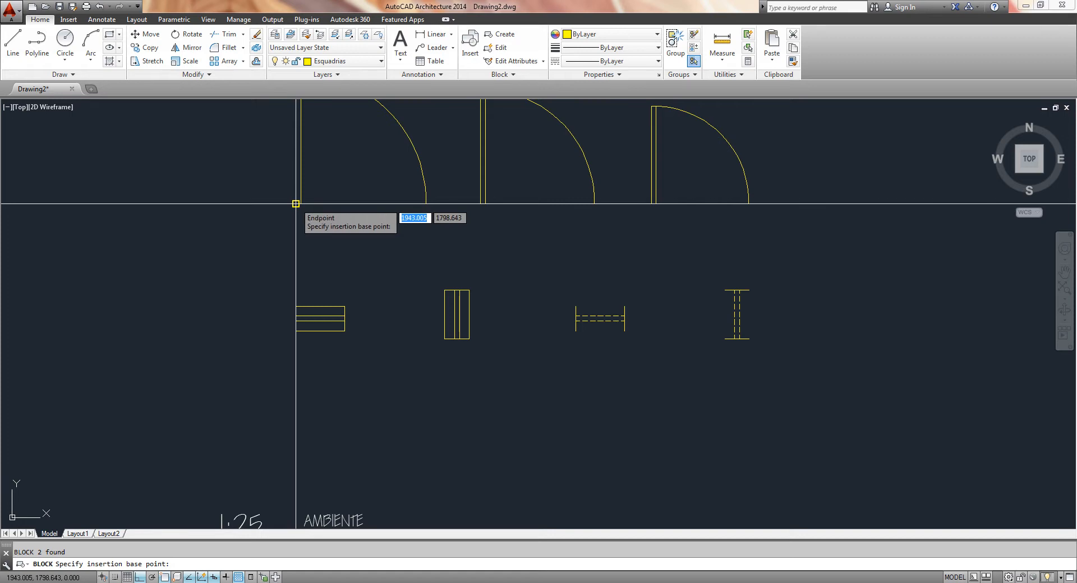
{"action": "left_click", "coordinate": [296, 204]}
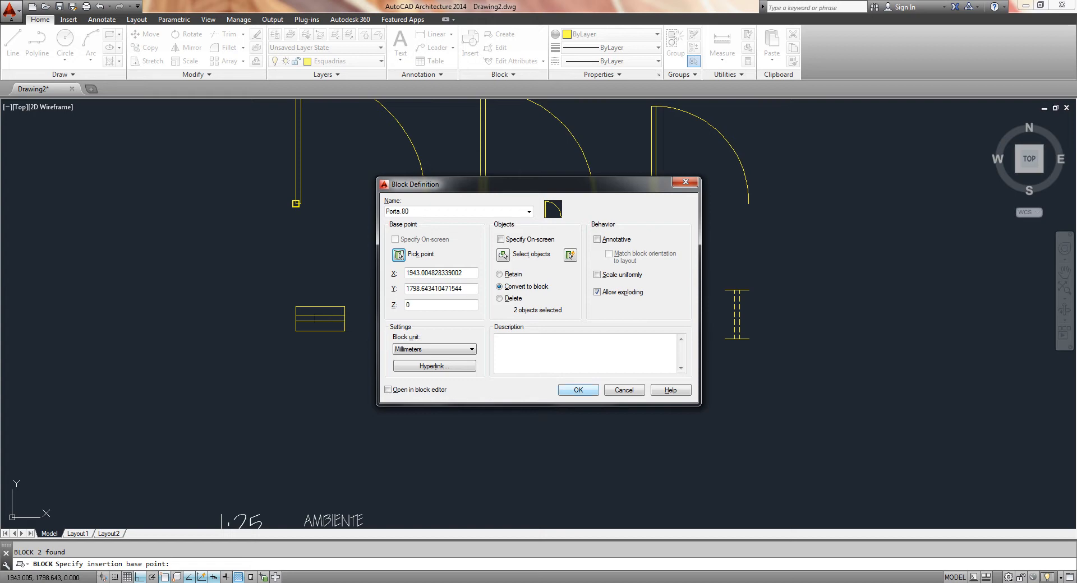
{"action": "left_click", "coordinate": [398, 255]}
Step: Select the Porta.80 door block, view its preview in the block definition editing dialog, and cancel the dialog
{"action": "scroll", "coordinate": [290, 288], "scroll_direction": "down", "scroll_amount": 4}
{"action": "middle_click_drag", "start_coordinate": [314, 313], "coordinate": [325, 331]}
{"action": "left_click", "coordinate": [321, 279]}
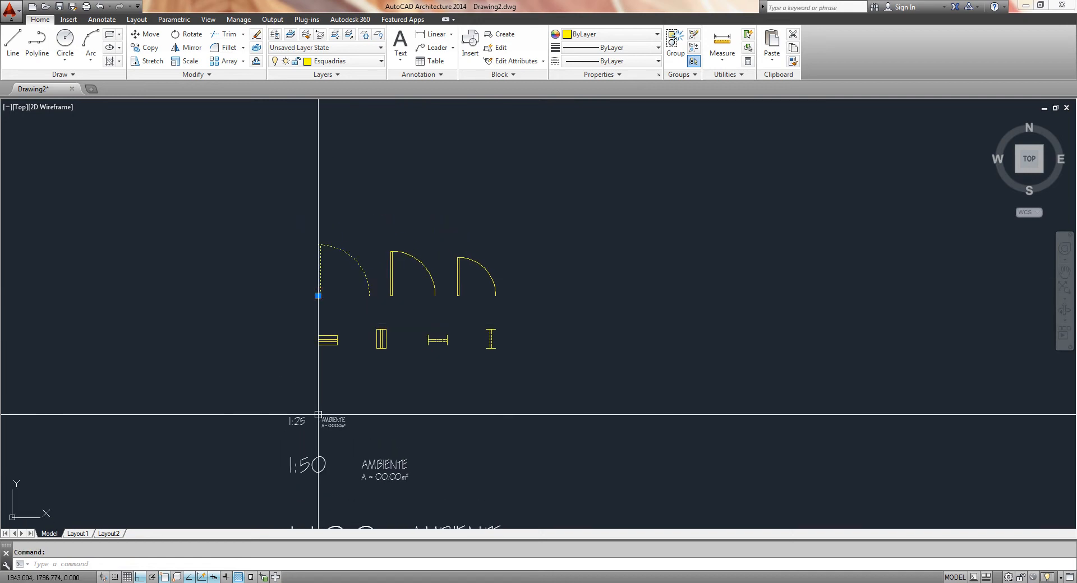
{"action": "double_click", "coordinate": [322, 262]}
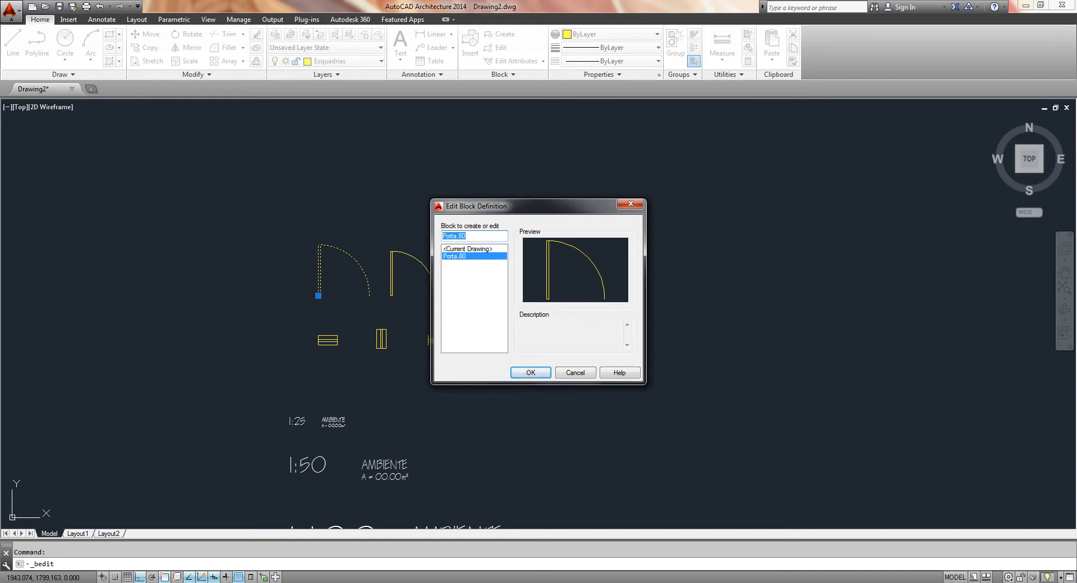
{"action": "left_click", "coordinate": [575, 372]}
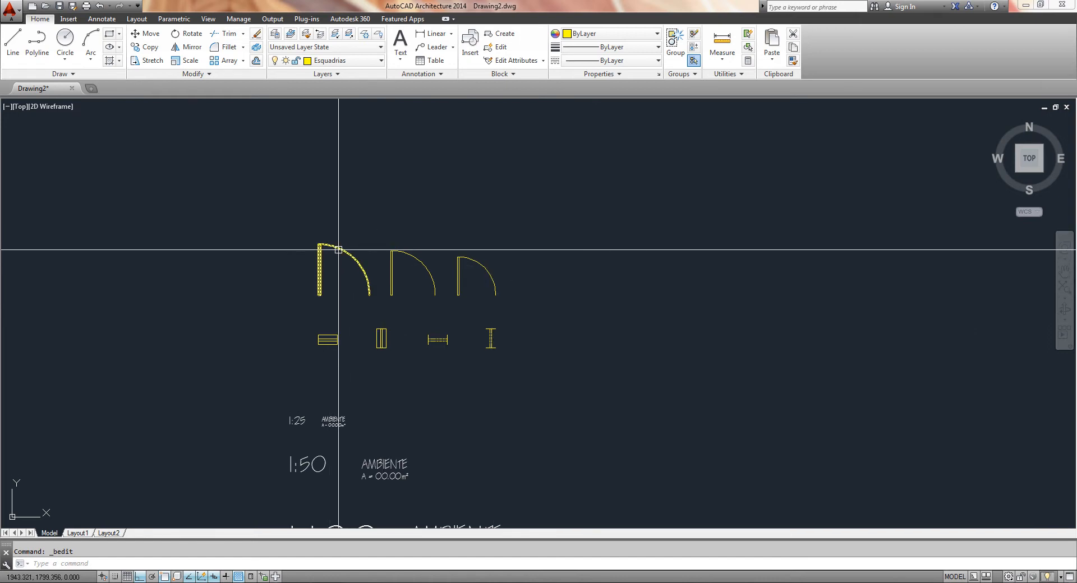
Step: Define the middle door's leaf and arc as a block named Porta.70, with its base point at the leaf's lower-left corner
{"action": "left_click", "coordinate": [380, 245]}
{"action": "left_click", "coordinate": [442, 312]}
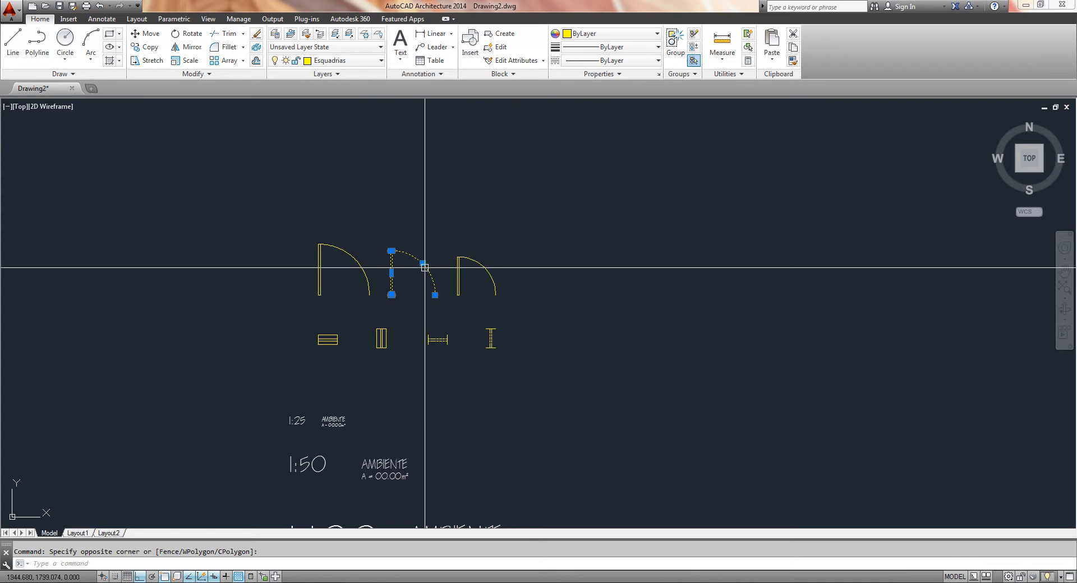
{"action": "type", "text": "B"}
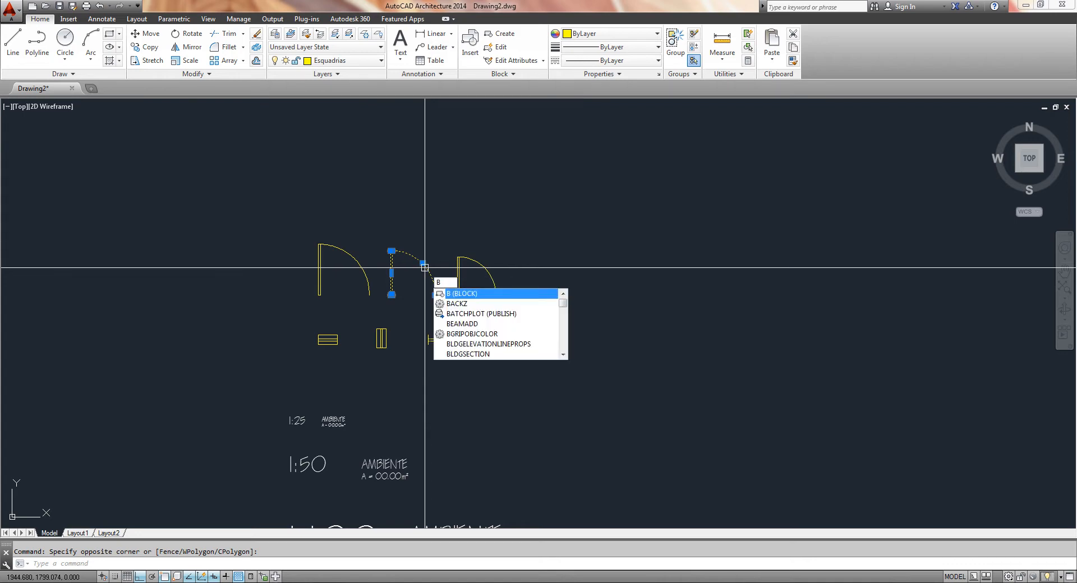
{"action": "key", "text": "Return"}
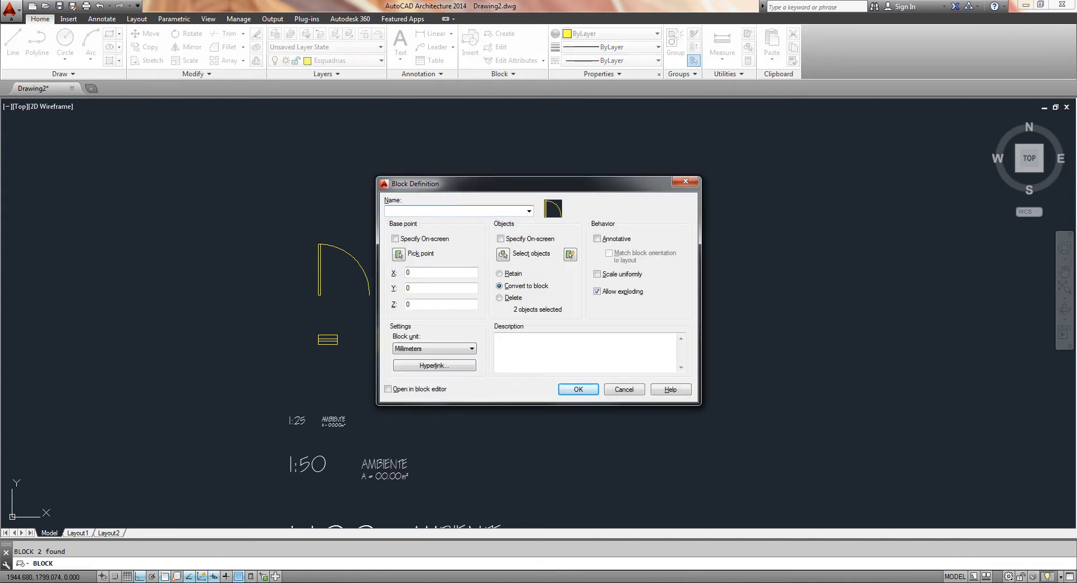
{"action": "type", "text": "Proorta.70"}
{"action": "left_click", "coordinate": [399, 254]}
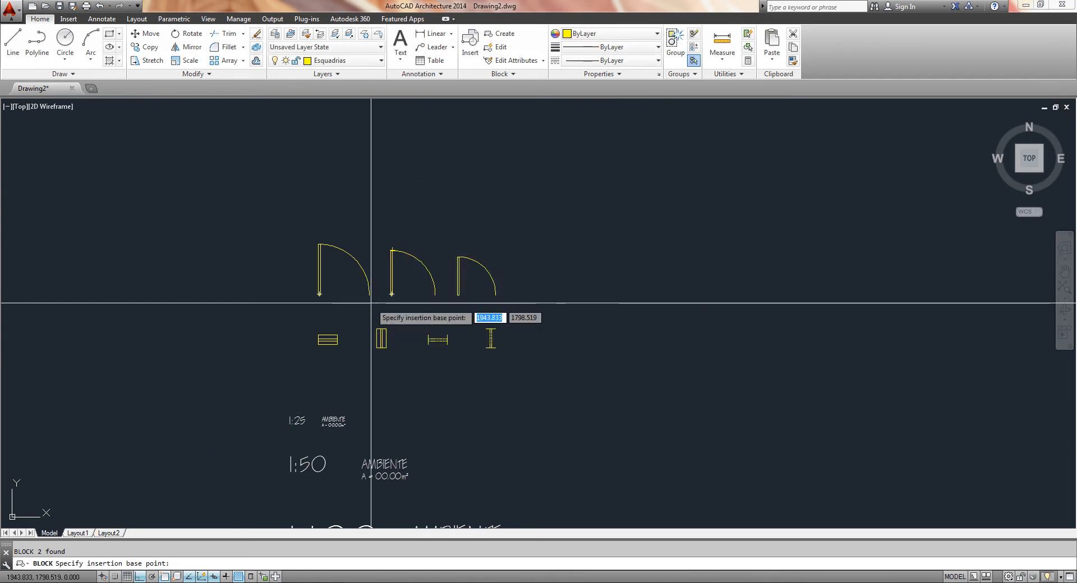
{"action": "scroll", "coordinate": [389, 298], "scroll_direction": "up", "scroll_amount": 2}
{"action": "scroll", "coordinate": [387, 300], "scroll_direction": "up", "scroll_amount": 4}
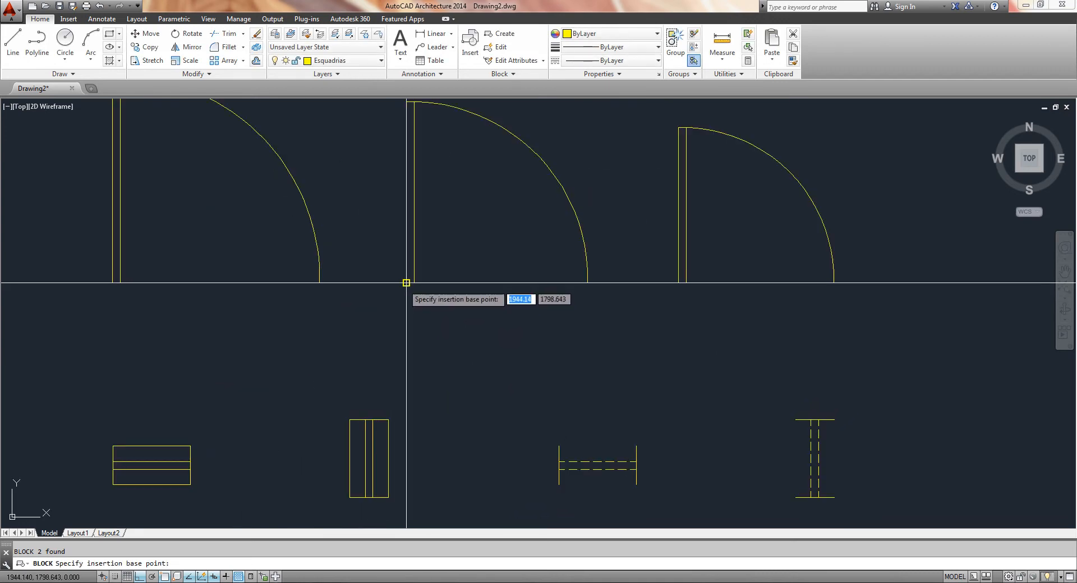
{"action": "left_click", "coordinate": [406, 282]}
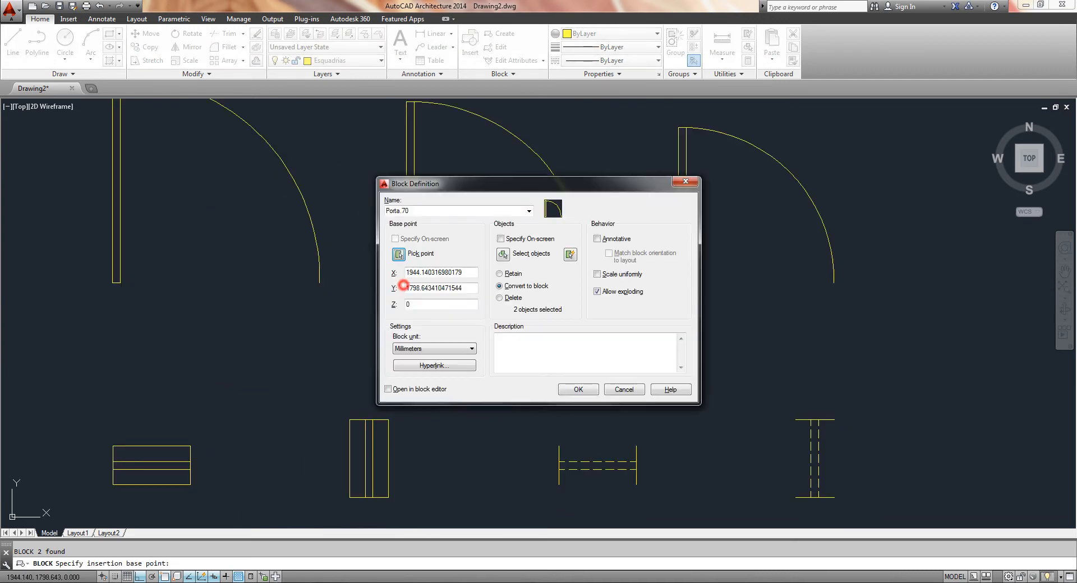
{"action": "left_click", "coordinate": [398, 254]}
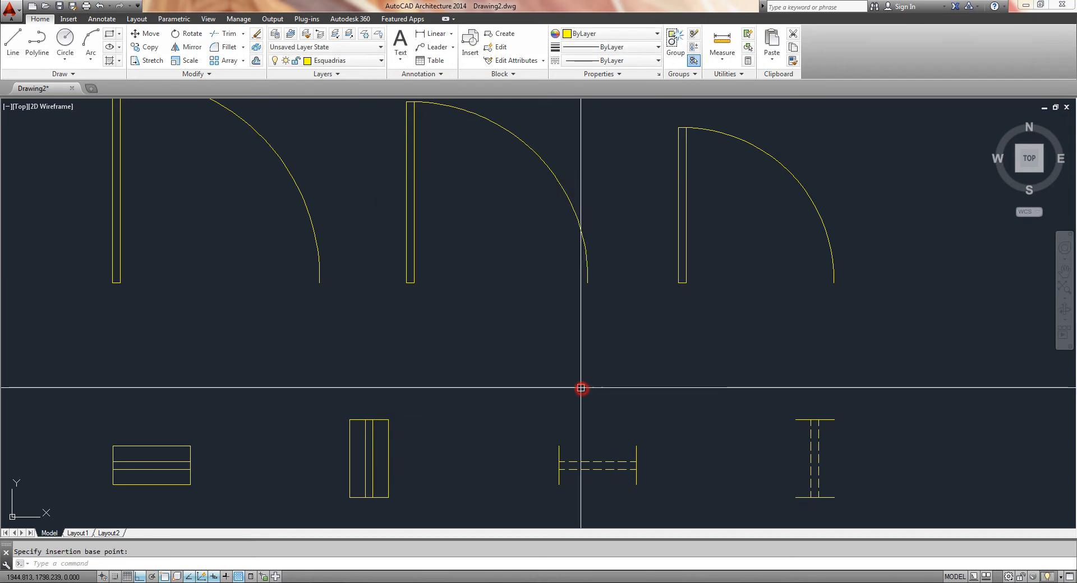
Step: Define the smallest door's leaf and arc as a block named Porta.60, with its base point at the leaf's lower-left corner
{"action": "scroll", "coordinate": [668, 317], "scroll_direction": "down", "scroll_amount": 2}
{"action": "middle_click_drag", "start_coordinate": [668, 317], "coordinate": [571, 321]}
{"action": "left_click", "coordinate": [557, 182]}
{"action": "left_click", "coordinate": [705, 331]}
{"action": "key", "text": "Return"}
{"action": "type", "text": "Porta.60"}
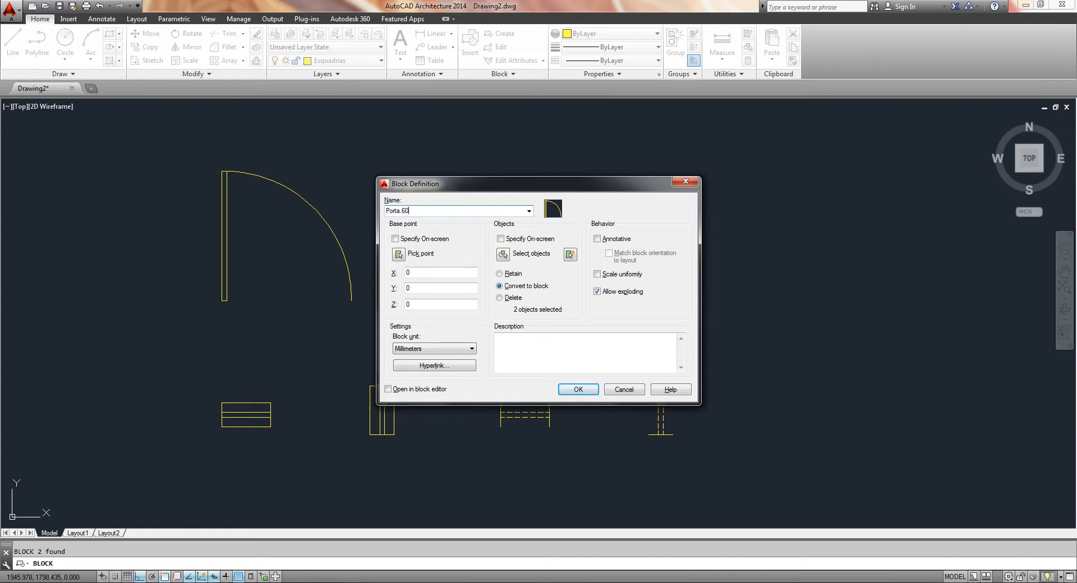
{"action": "left_click", "coordinate": [399, 254]}
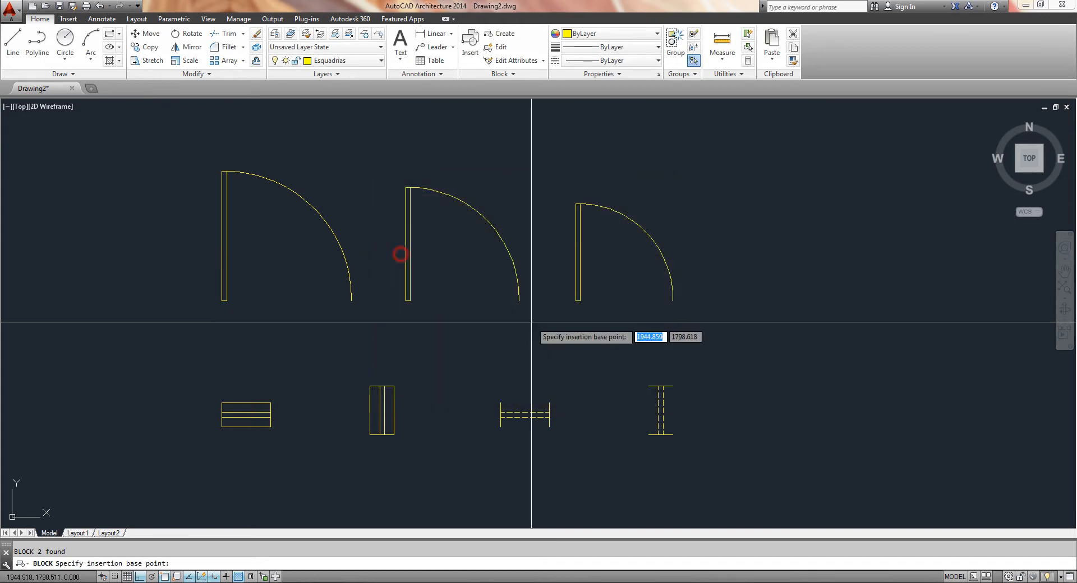
{"action": "left_click", "coordinate": [574, 302]}
{"action": "left_click", "coordinate": [578, 389]}
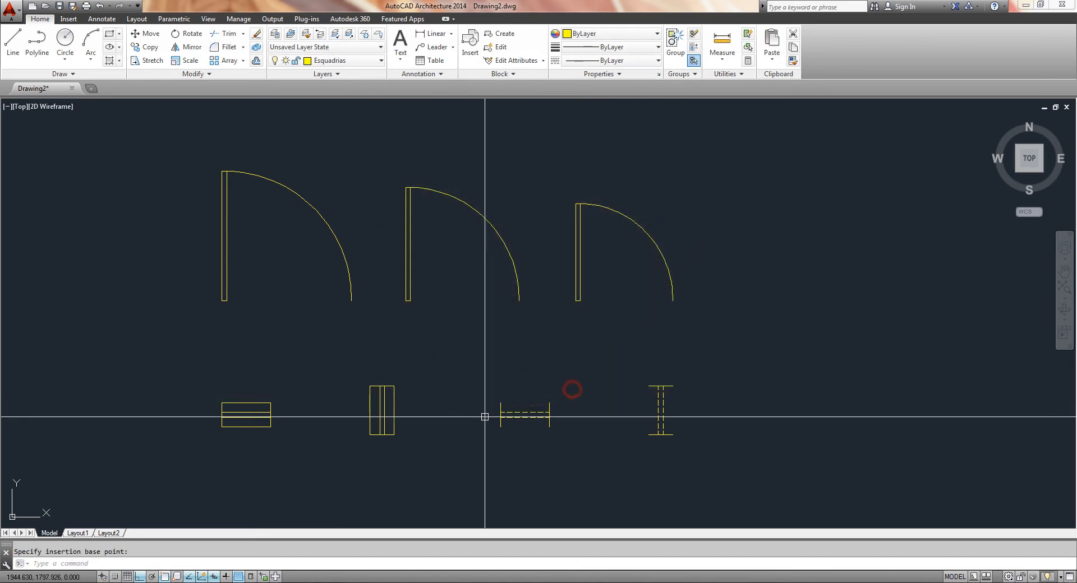
Step: Select the three door symbols one after another to check that each is a single block, and clear the selection
{"action": "scroll", "coordinate": [486, 311], "scroll_direction": "down", "scroll_amount": 3}
{"action": "middle_click_drag", "start_coordinate": [486, 310], "coordinate": [518, 216]}
{"action": "scroll", "coordinate": [477, 230], "scroll_direction": "down", "scroll_amount": 2}
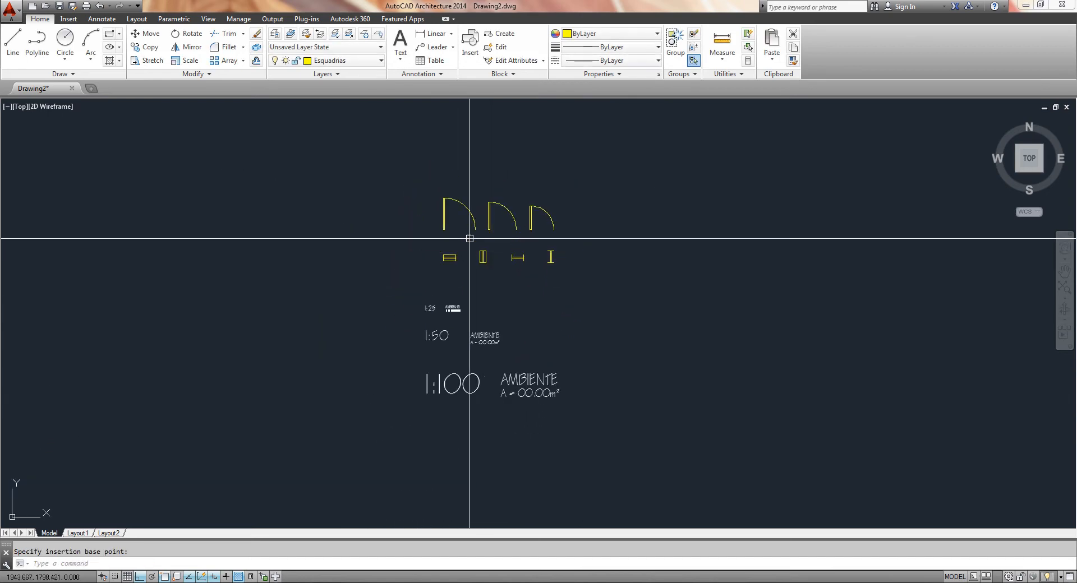
{"action": "left_click", "coordinate": [443, 212]}
{"action": "left_click", "coordinate": [488, 216]}
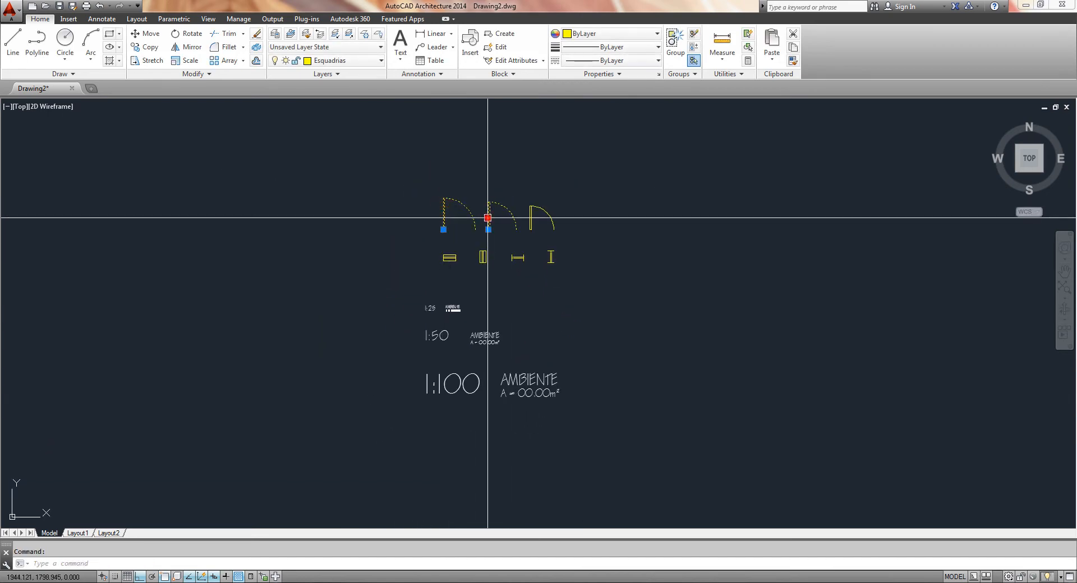
{"action": "left_click", "coordinate": [530, 217]}
{"action": "key", "text": "Escape"}
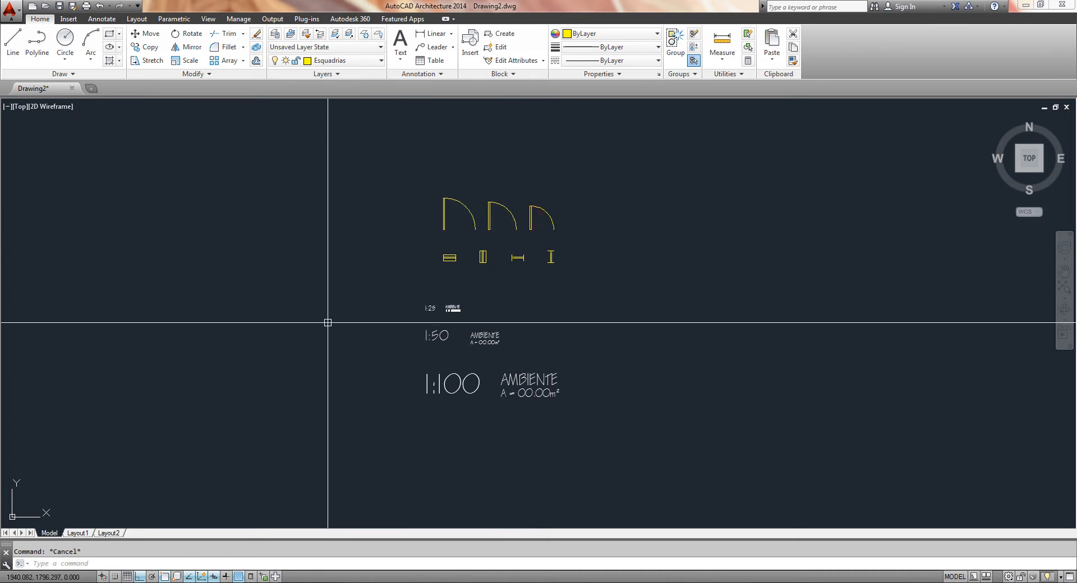
Step: Save the drawing as a drawing template, overwriting VAula_Template in the AutoCAD Templates folder and accepting the Metric template options
{"action": "scroll", "coordinate": [435, 319], "scroll_direction": "up", "scroll_amount": 3}
{"action": "middle_click_drag", "start_coordinate": [401, 326], "coordinate": [398, 332]}
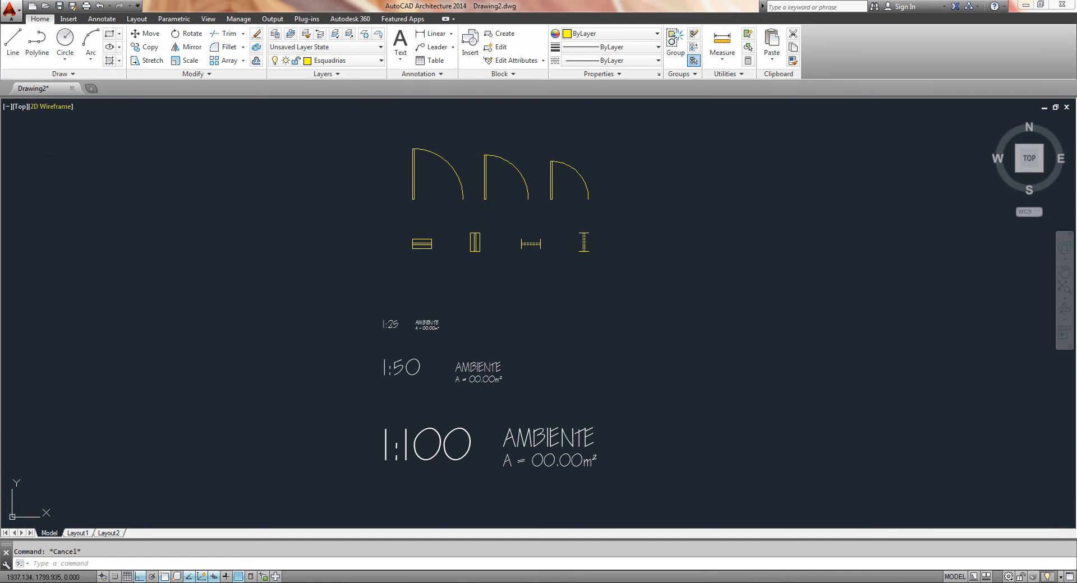
{"action": "left_click", "coordinate": [11, 9]}
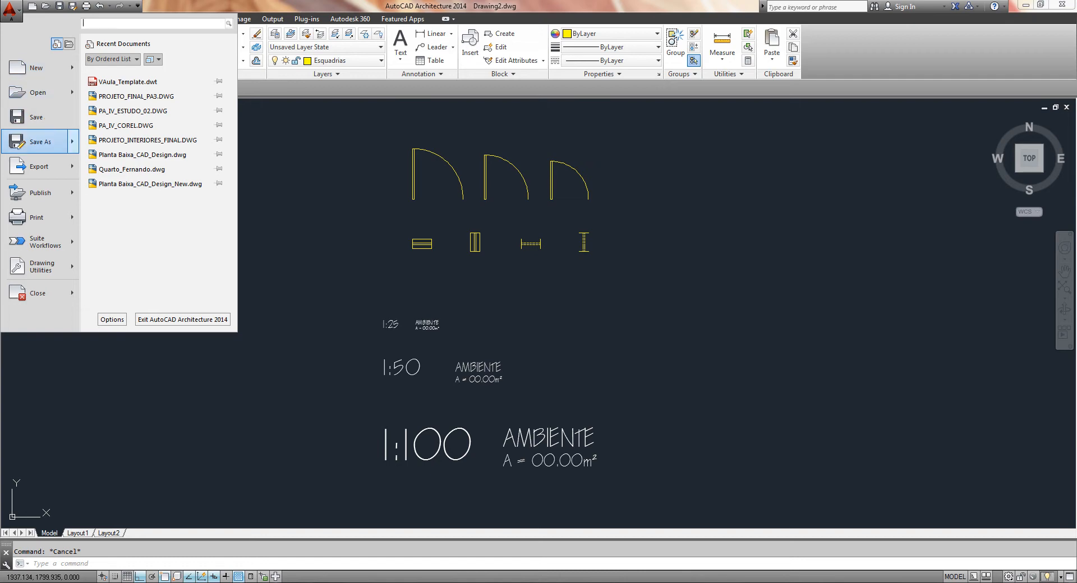
{"action": "mouse_move", "coordinate": [41, 142]}
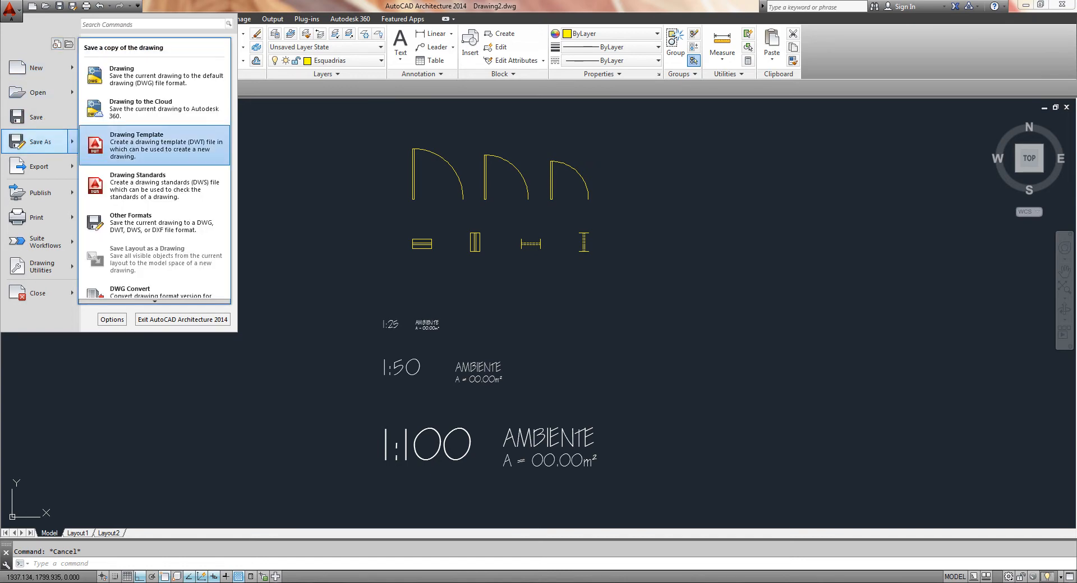
{"action": "left_click", "coordinate": [140, 144]}
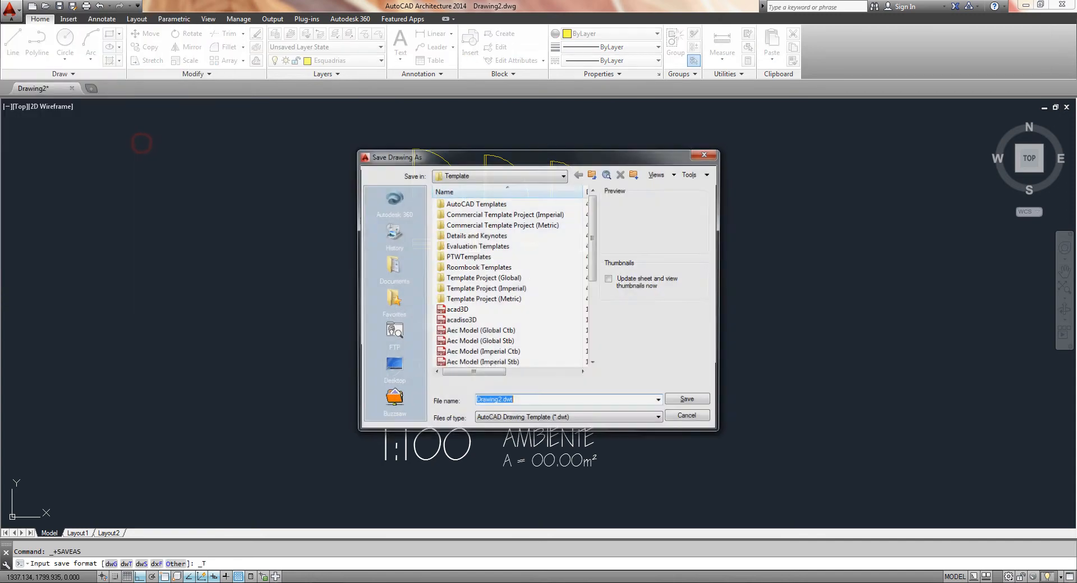
{"action": "mouse_move", "coordinate": [592, 218]}
{"action": "left_mouse_down"}
{"action": "mouse_move", "coordinate": [593, 307]}
{"action": "mouse_move", "coordinate": [593, 216]}
{"action": "left_mouse_up"}
{"action": "double_click", "coordinate": [468, 203]}
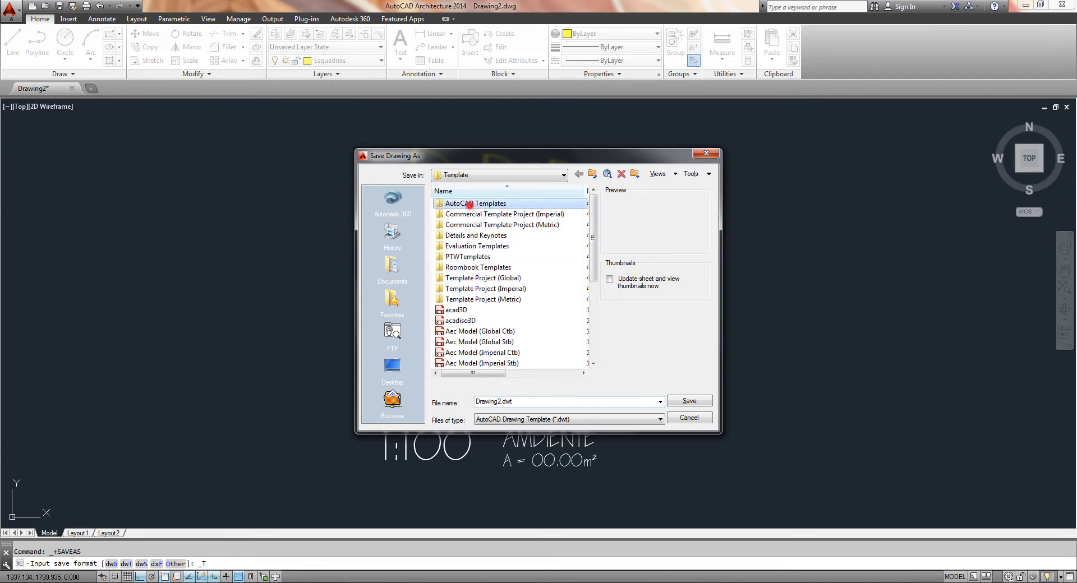
{"action": "left_click_drag", "start_coordinate": [593, 215], "coordinate": [593, 339]}
{"action": "left_click", "coordinate": [487, 364]}
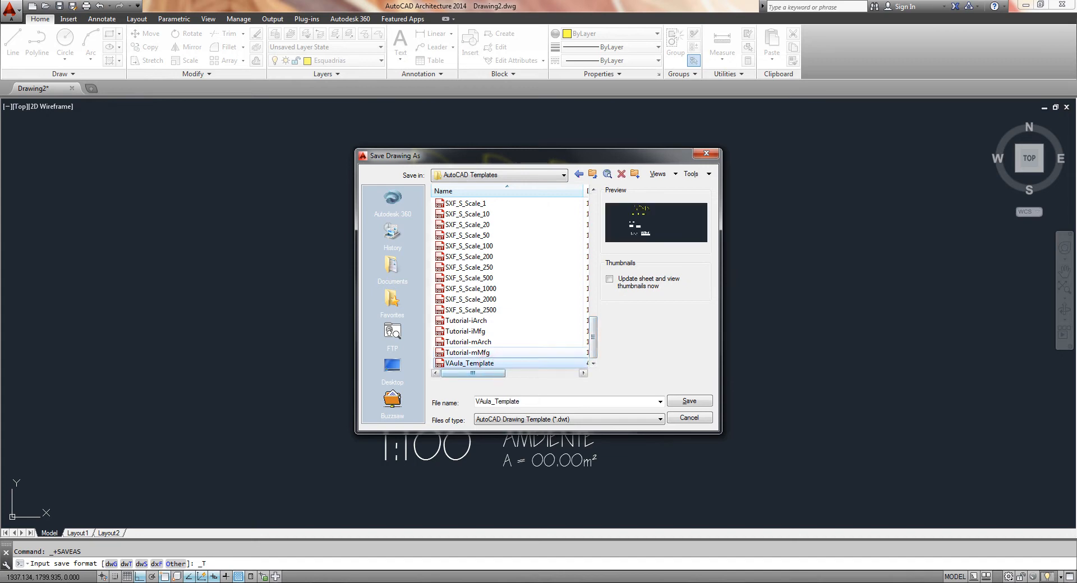
{"action": "left_click", "coordinate": [689, 401]}
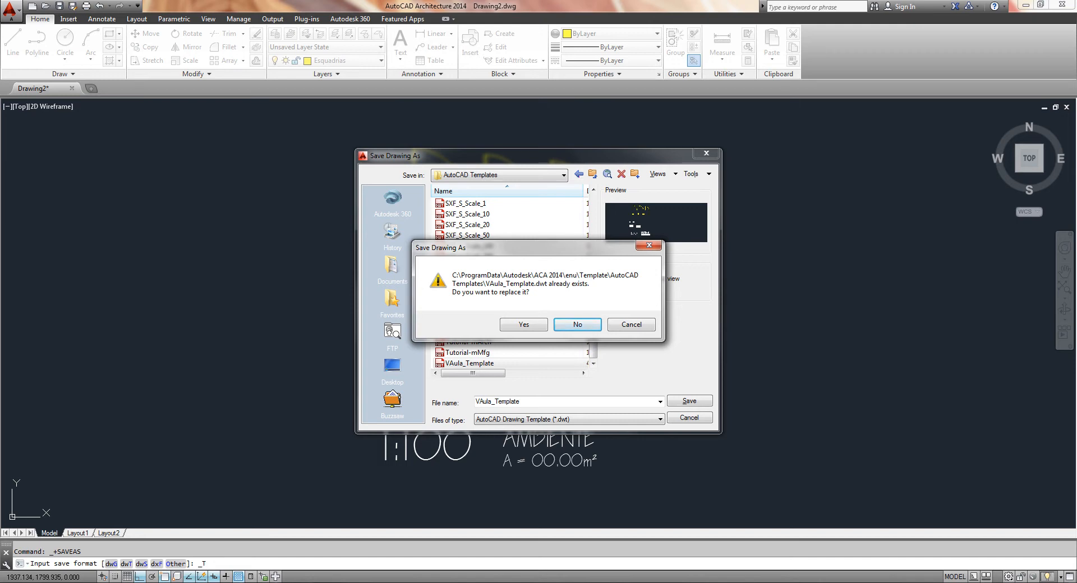
{"action": "left_click", "coordinate": [524, 324]}
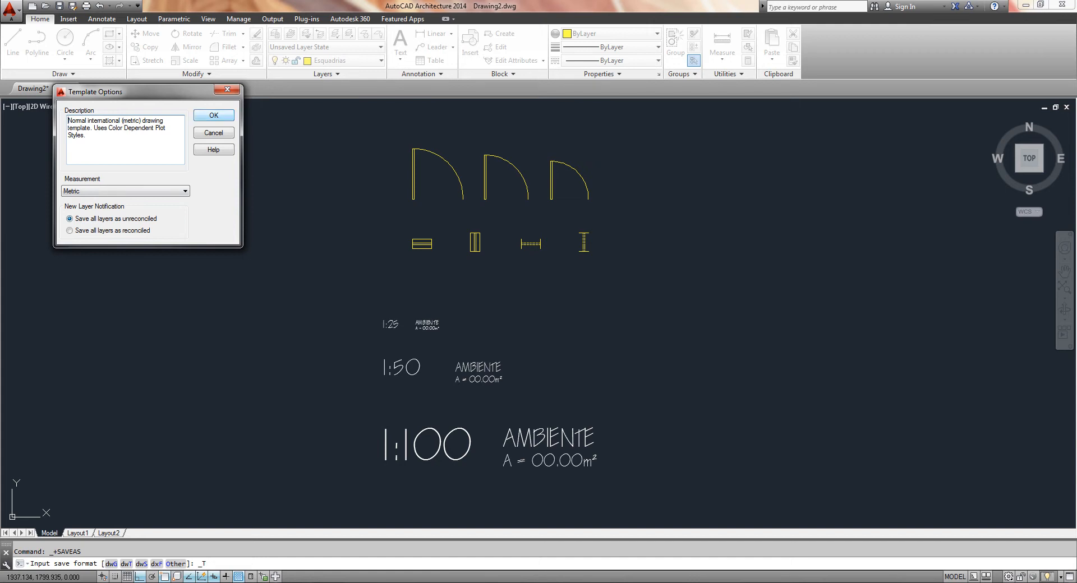
{"action": "left_click", "coordinate": [213, 114]}
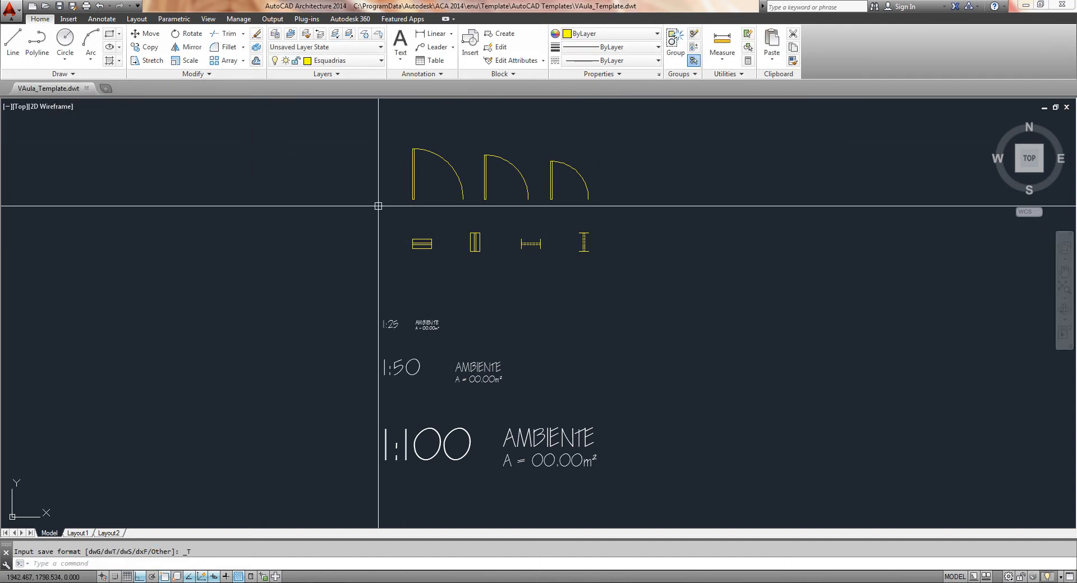
Step: Measure the largest door's leaf from its lower-left corner to its upper end, and leave the distance command
{"action": "type", "text": "di"}
{"action": "key", "text": "Return"}
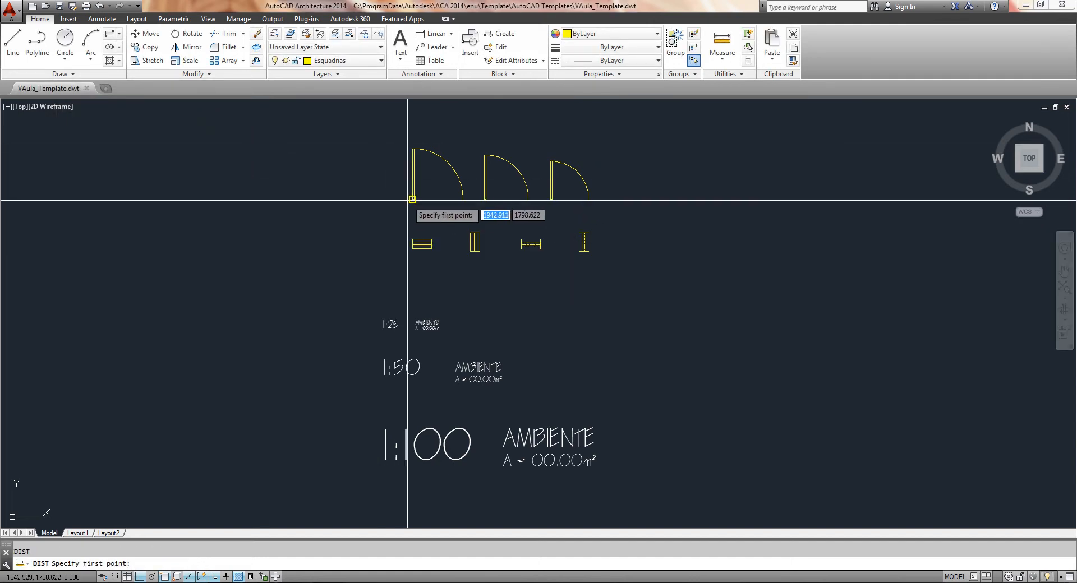
{"action": "left_click", "coordinate": [411, 200]}
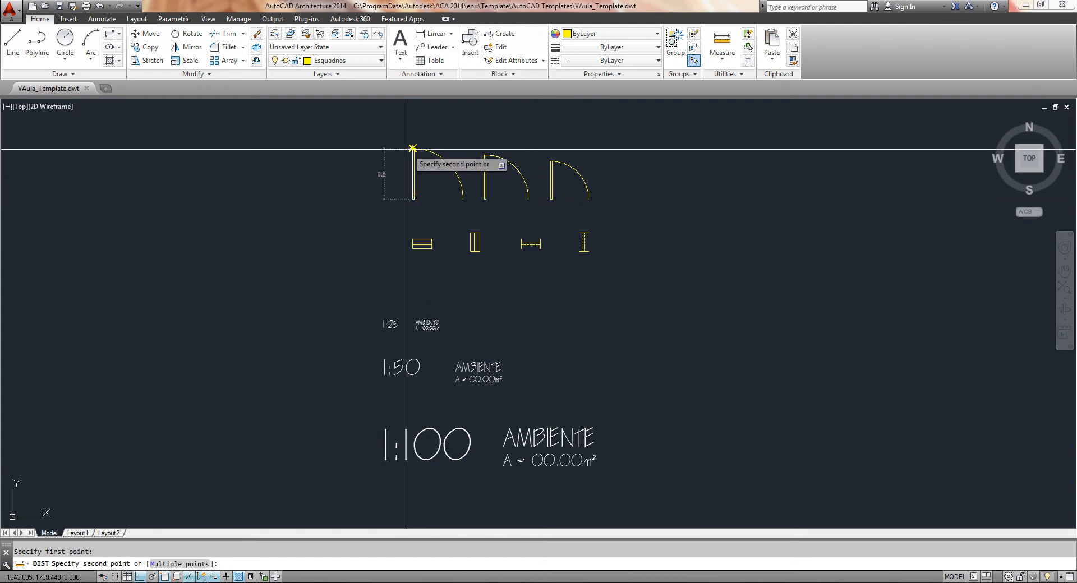
{"action": "key", "text": "Escape"}
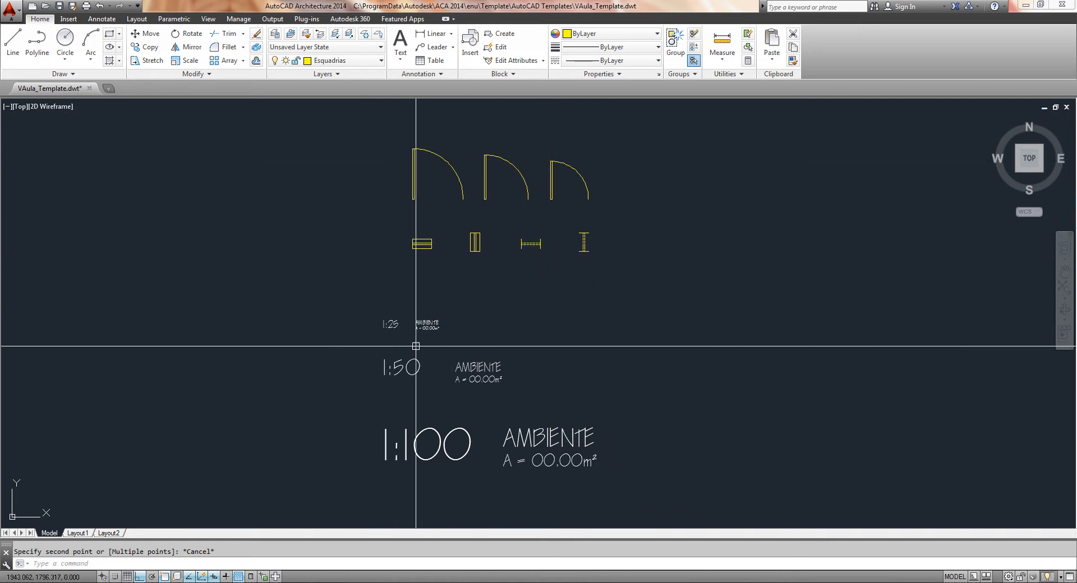
Step: Switch to the floor plan Desenho Informatizado_EX5.pdf in Adobe Reader and view the sheet at 75% zoom
{"action": "scroll", "coordinate": [544, 490], "scroll_direction": "down", "scroll_amount": 4}
{"action": "middle_click_drag", "start_coordinate": [664, 341], "coordinate": [370, 347]}
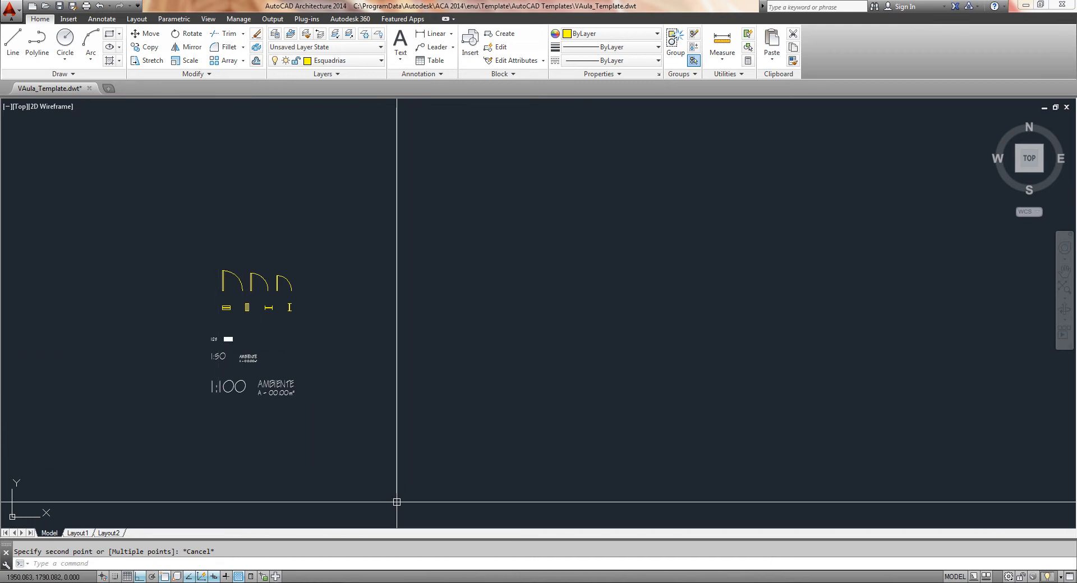
{"action": "left_click", "coordinate": [224, 581]}
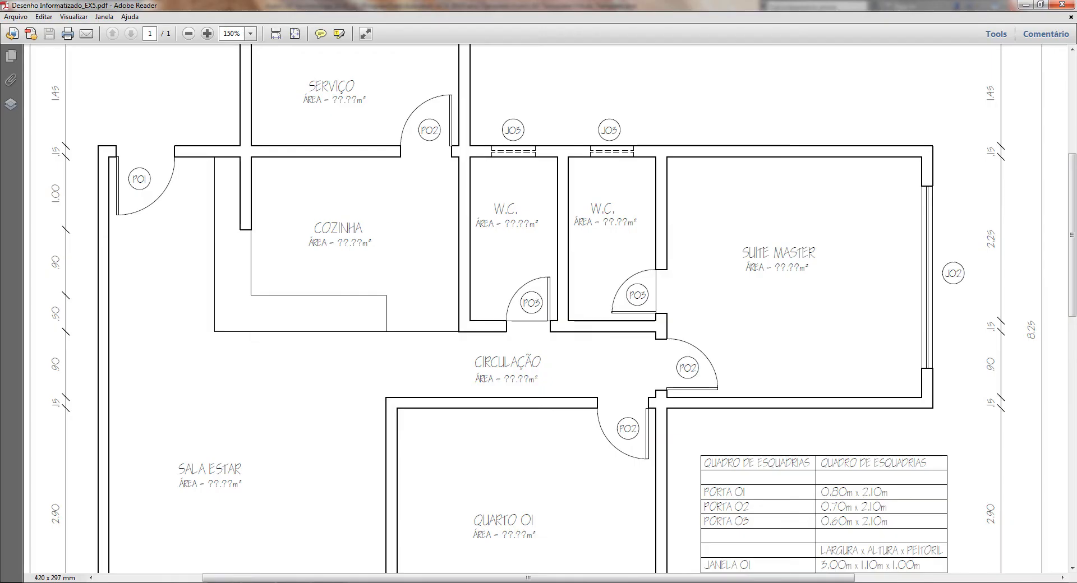
{"action": "left_click", "coordinate": [250, 34]}
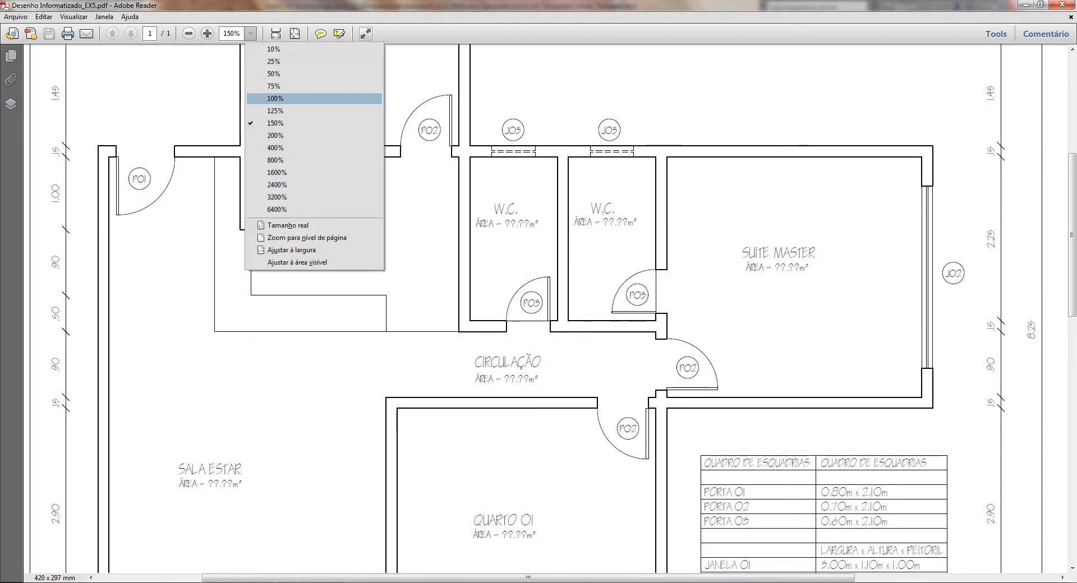
{"action": "left_click", "coordinate": [278, 86]}
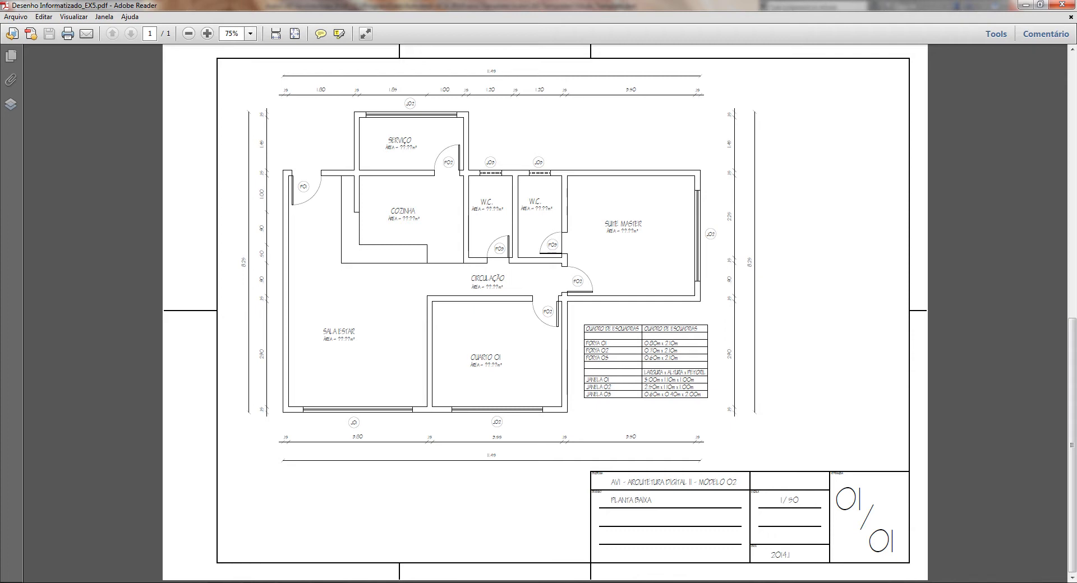
Step: Enlarge the floor plan to 125% and examine its rooms, wall dimensions, door and window tags, and the Quadro de Esquadrias table
{"action": "left_click", "coordinate": [250, 34]}
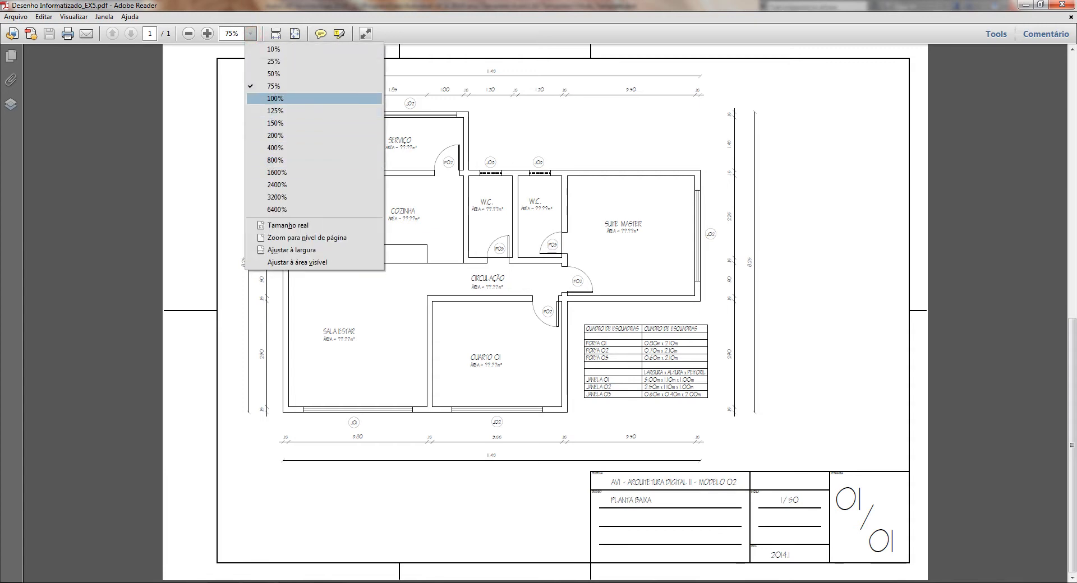
{"action": "left_click", "coordinate": [287, 112]}
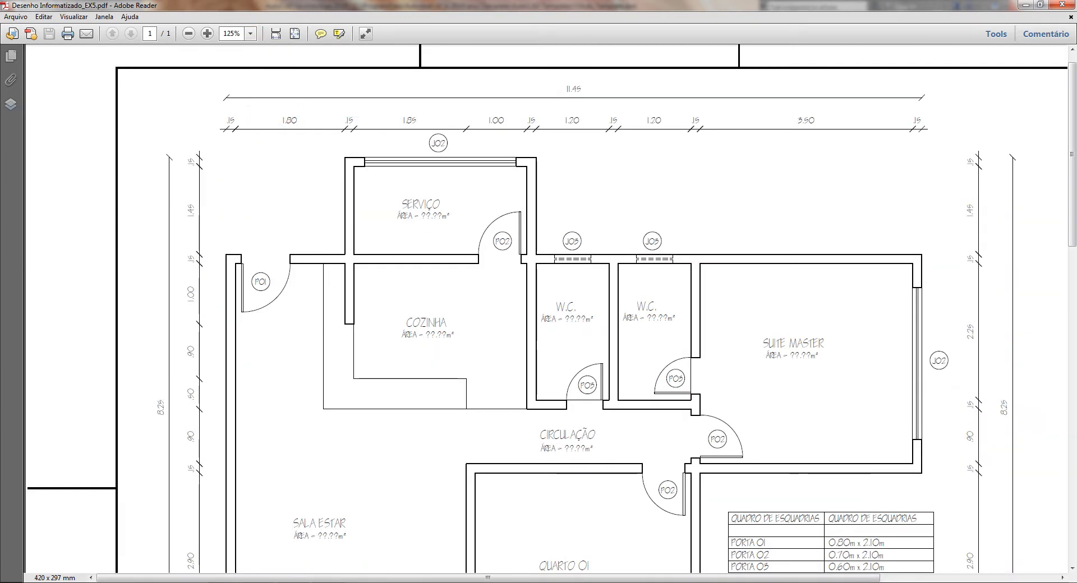
{"action": "left_click_drag", "start_coordinate": [796, 578], "coordinate": [891, 578]}
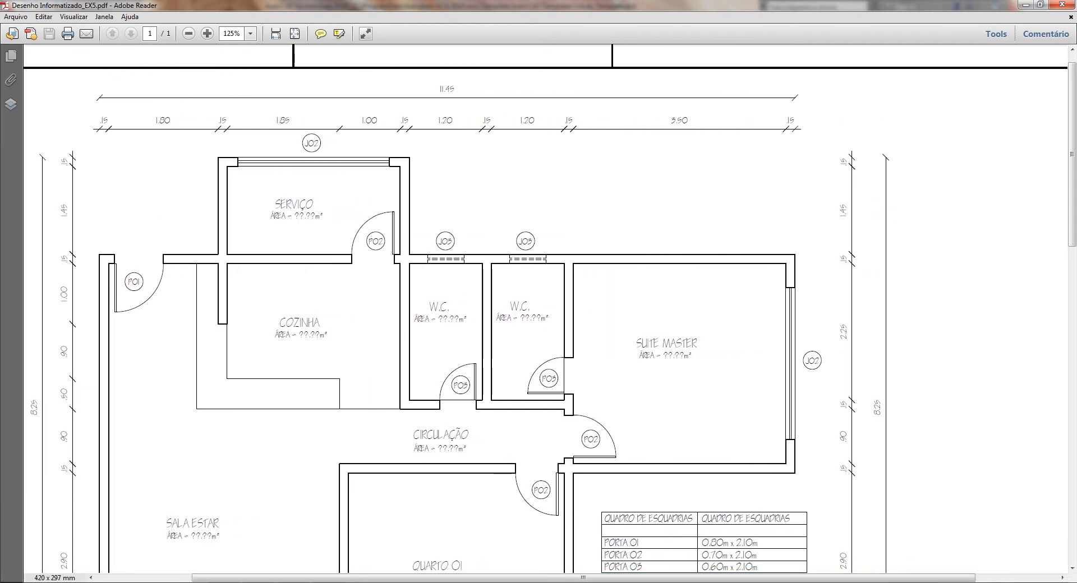
{"action": "scroll", "coordinate": [550, 314], "scroll_direction": "down", "scroll_amount": 3}
{"action": "scroll", "coordinate": [549, 314], "scroll_direction": "down", "scroll_amount": 1}
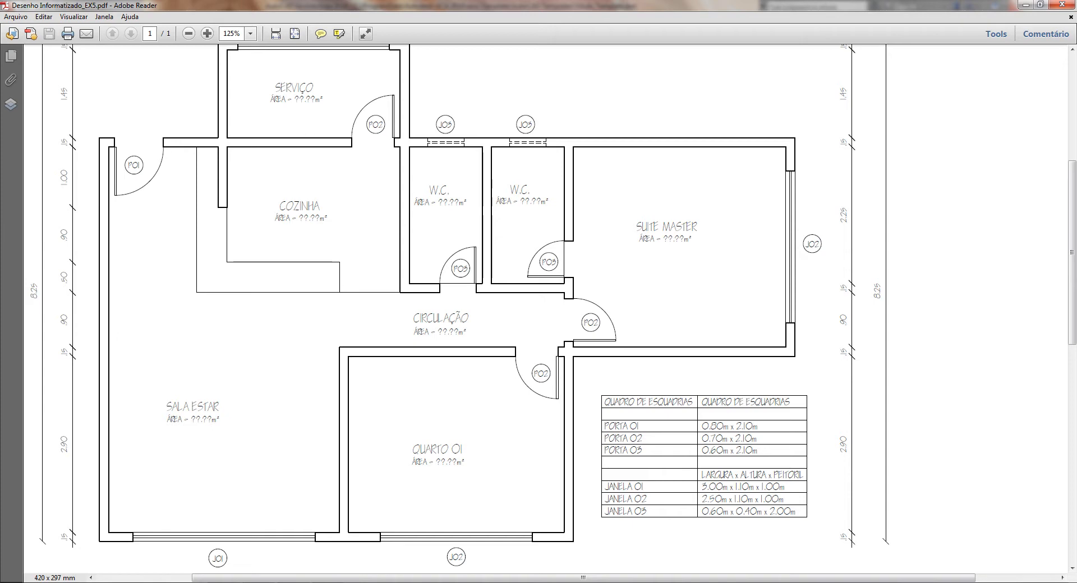
{"action": "scroll", "coordinate": [553, 308], "scroll_direction": "up", "scroll_amount": 3}
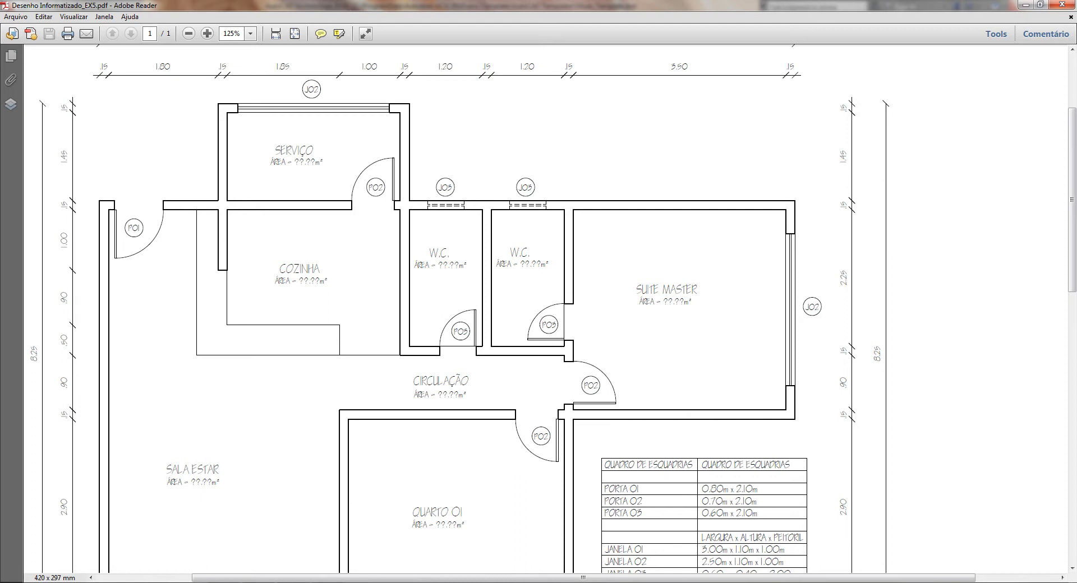
{"action": "scroll", "coordinate": [550, 308], "scroll_direction": "down", "scroll_amount": 3}
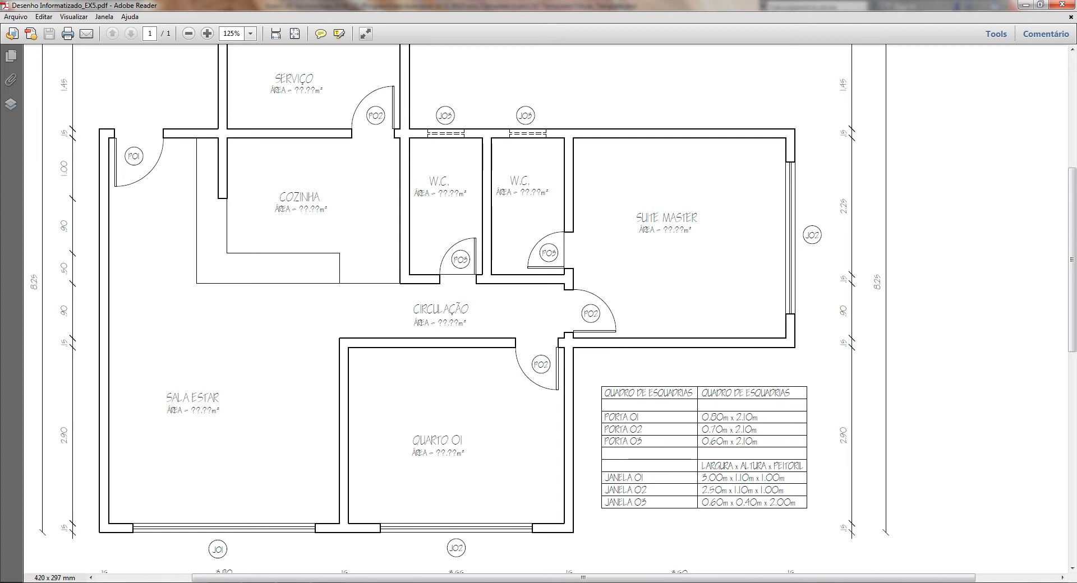
{"action": "left_click_drag", "start_coordinate": [664, 230], "coordinate": [685, 230]}
{"action": "left_click", "coordinate": [668, 271]}
{"action": "scroll", "coordinate": [553, 323], "scroll_direction": "up", "scroll_amount": 1}
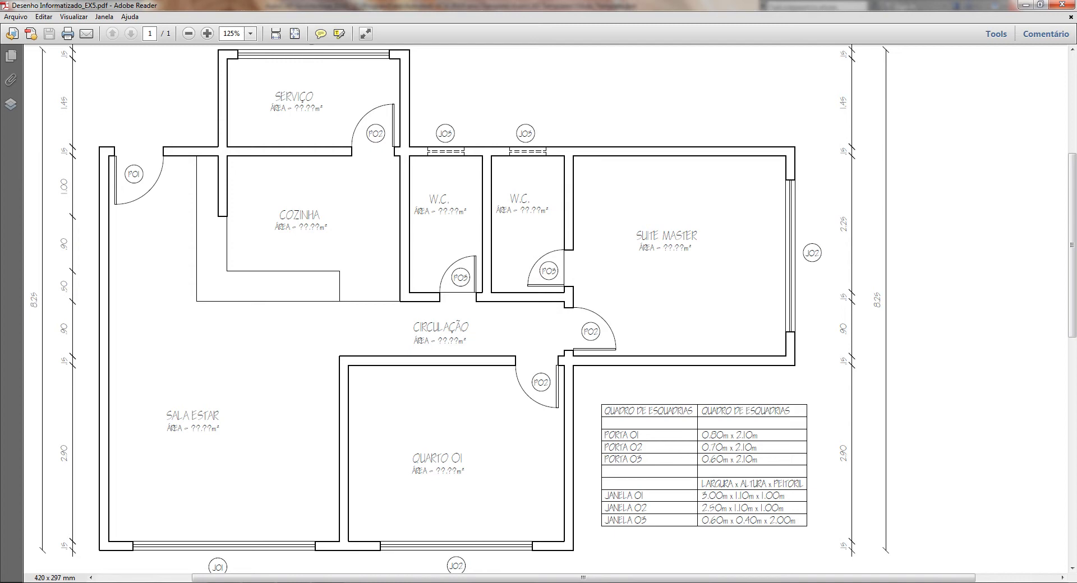
{"action": "scroll", "coordinate": [553, 323], "scroll_direction": "up", "scroll_amount": 2}
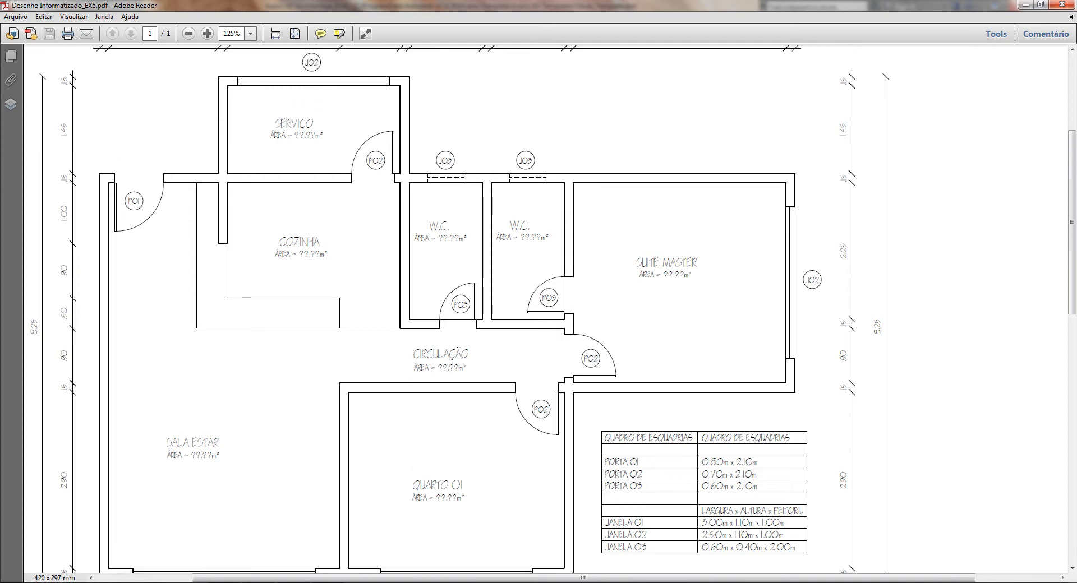
{"action": "scroll", "coordinate": [554, 309], "scroll_direction": "down", "scroll_amount": 1}
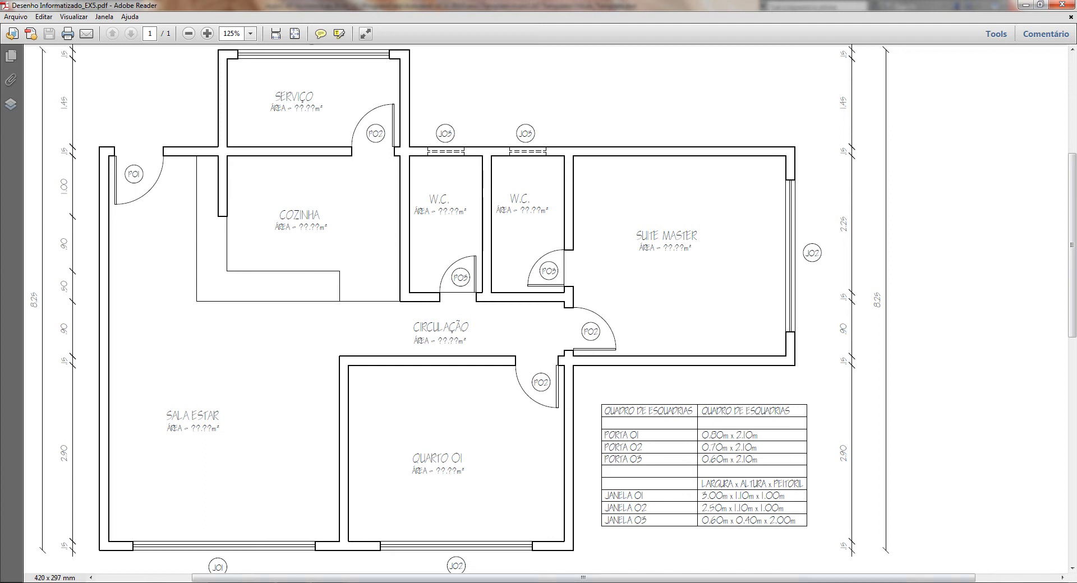
Step: Switch back to AutoCAD and regenerate the model to bring up empty drawing space beside the template symbols
{"action": "left_click", "coordinate": [259, 582]}
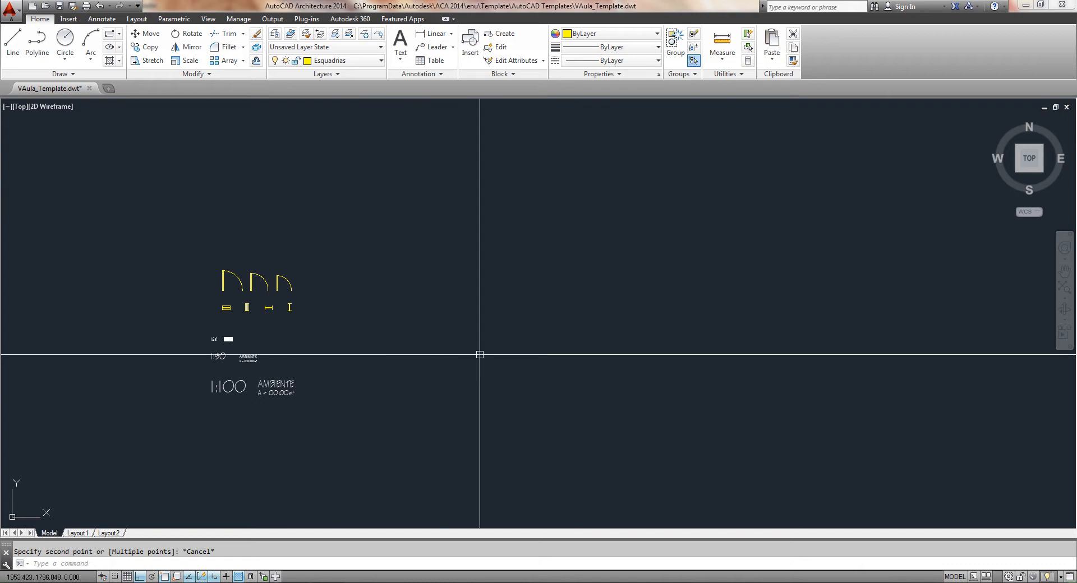
{"action": "scroll", "coordinate": [479, 355], "scroll_direction": "down", "scroll_amount": 3}
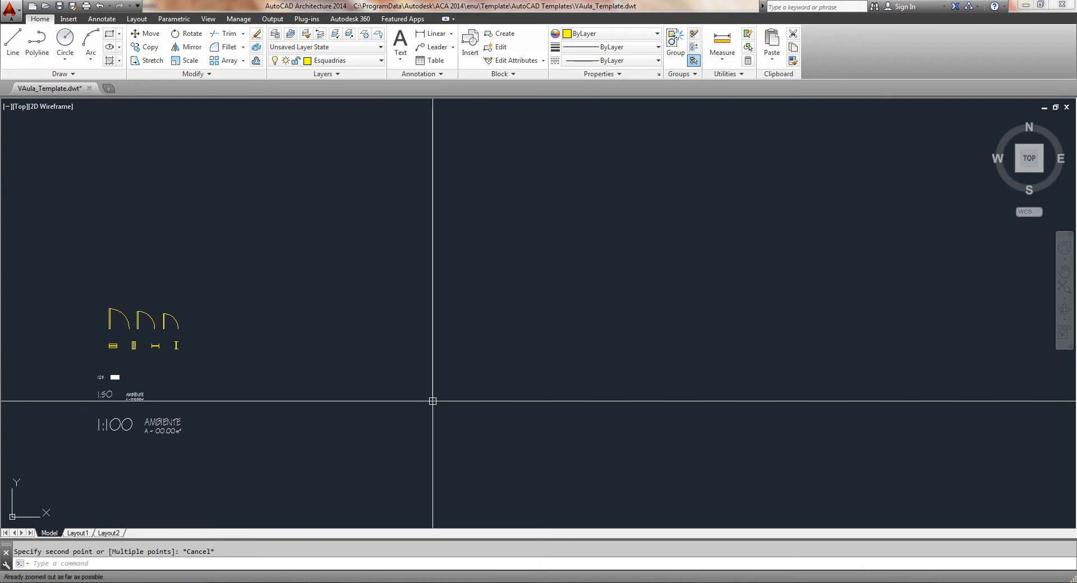
{"action": "type", "text": "re"}
{"action": "key", "text": "Return"}
{"action": "scroll", "coordinate": [510, 357], "scroll_direction": "down", "scroll_amount": 4}
{"action": "middle_click_drag", "start_coordinate": [527, 355], "coordinate": [455, 366]}
{"action": "mouse_move", "coordinate": [503, 339]}
{"action": "middle_mouse_down"}
{"action": "mouse_move", "coordinate": [491, 358]}
{"action": "mouse_move", "coordinate": [414, 366]}
{"action": "mouse_move", "coordinate": [411, 387]}
{"action": "middle_mouse_up"}
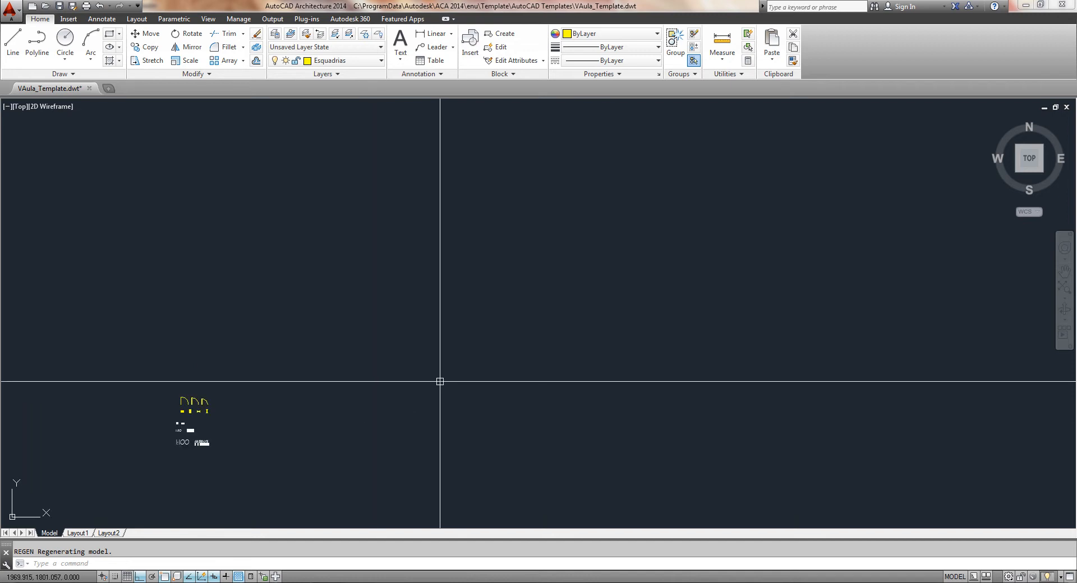
{"action": "scroll", "coordinate": [436, 380], "scroll_direction": "up", "scroll_amount": 2}
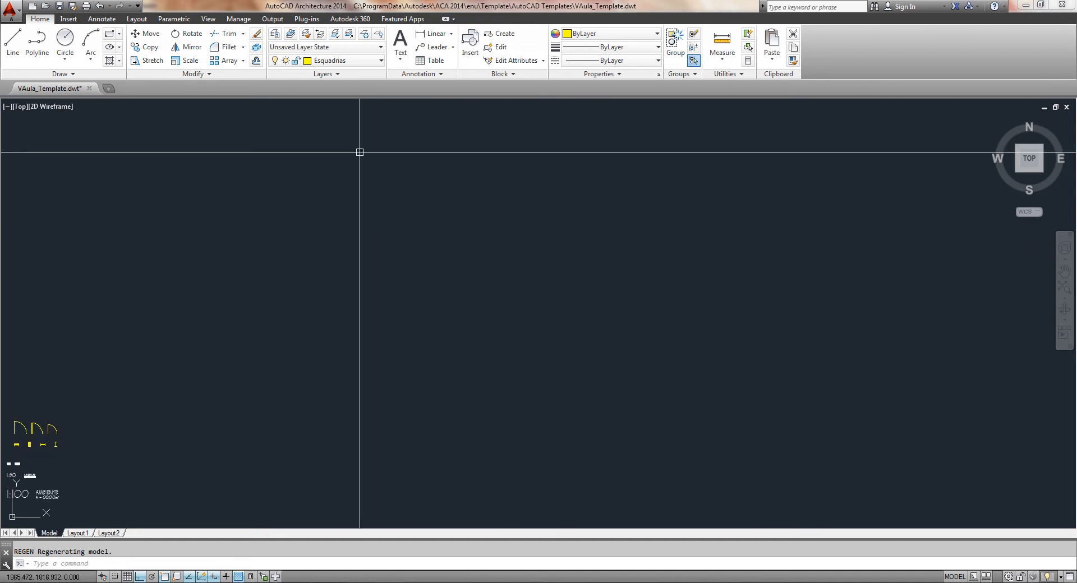
Step: Make Paredes the current layer and draw a vertical wall line upward in the empty space beside the template symbols
{"action": "left_click", "coordinate": [365, 61]}
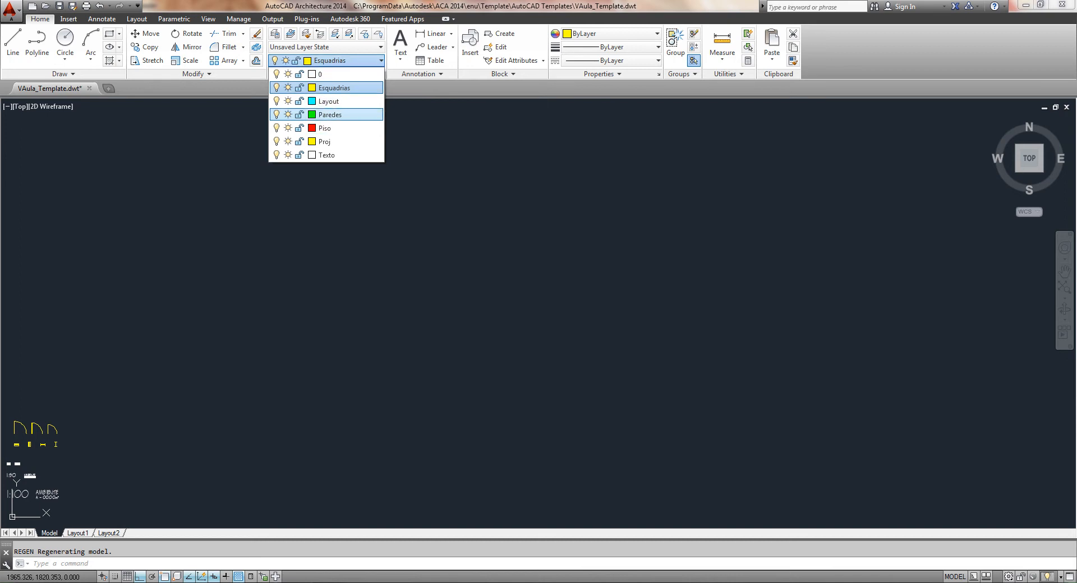
{"action": "left_click", "coordinate": [337, 114]}
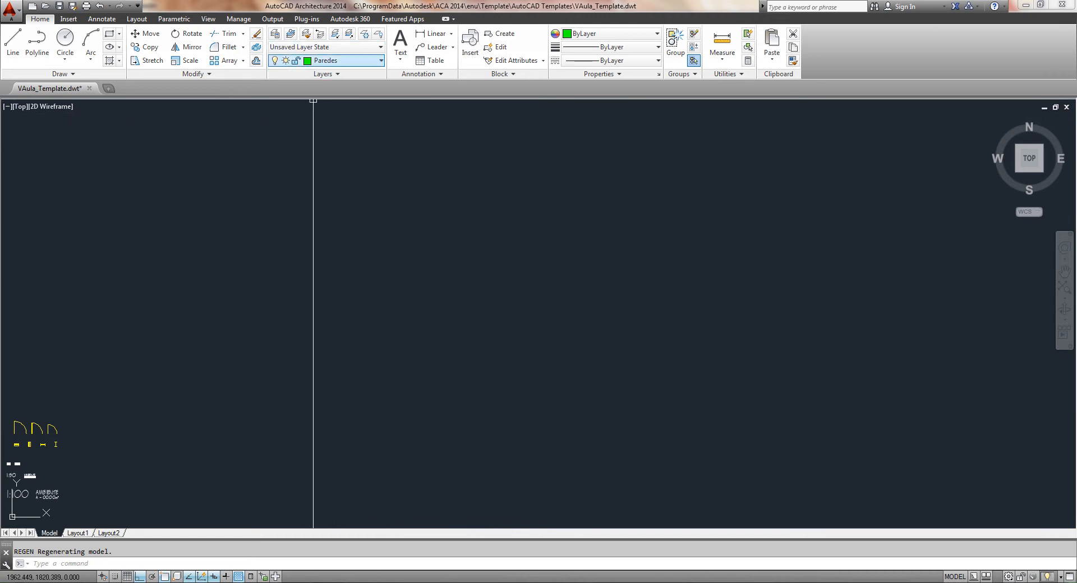
{"action": "type", "text": "l"}
{"action": "key", "text": "Return"}
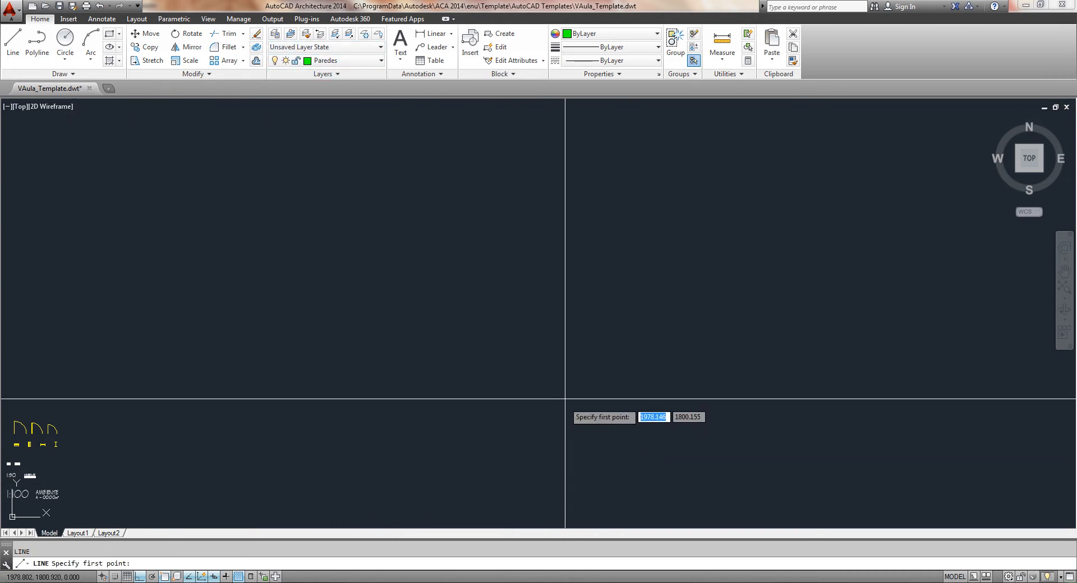
{"action": "left_click", "coordinate": [536, 408]}
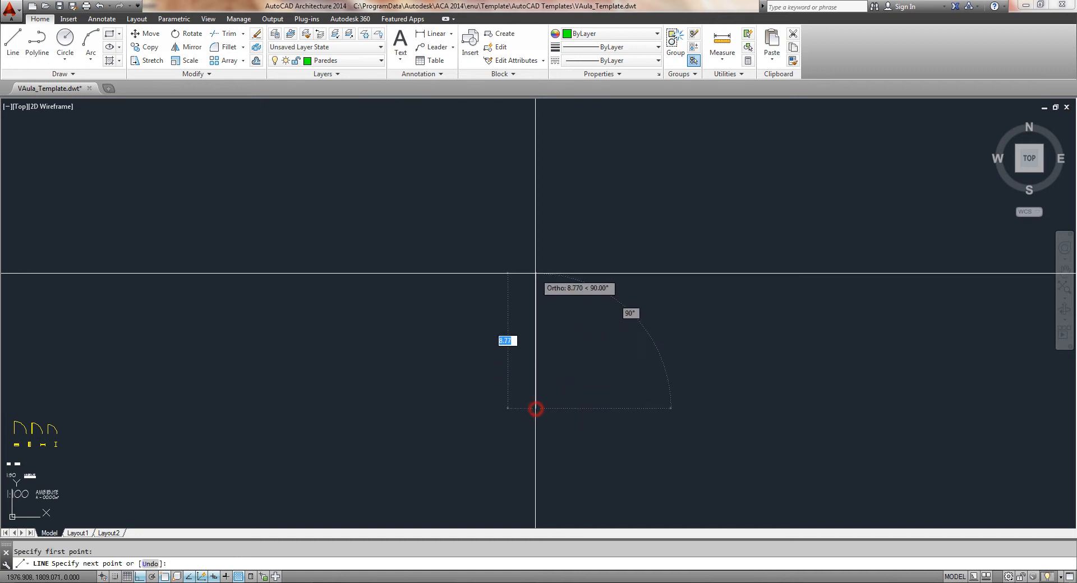
{"action": "left_click", "coordinate": [557, 254]}
{"action": "right_click", "coordinate": [620, 367]}
Step: Draw a horizontal wall line leftward from the lower end of the vertical line
{"action": "right_click", "coordinate": [524, 445]}
{"action": "left_click", "coordinate": [536, 408]}
{"action": "left_click", "coordinate": [357, 436]}
{"action": "right_click", "coordinate": [357, 435]}
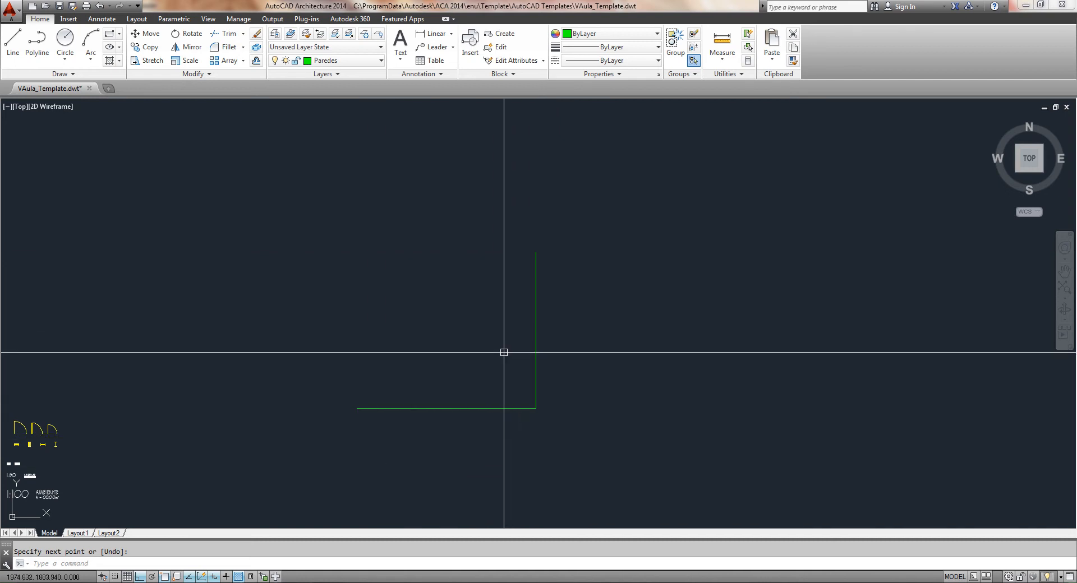
Step: Switch to the floor plan PDF in Adobe Reader to check the outer wall thickness, and return to AutoCAD
{"action": "scroll", "coordinate": [517, 432], "scroll_direction": "up", "scroll_amount": 2}
{"action": "scroll", "coordinate": [522, 396], "scroll_direction": "up", "scroll_amount": 2}
{"action": "mouse_move", "coordinate": [522, 396]}
{"action": "middle_mouse_down"}
{"action": "mouse_move", "coordinate": [575, 464]}
{"action": "mouse_move", "coordinate": [544, 416]}
{"action": "middle_mouse_up"}
{"action": "scroll", "coordinate": [556, 459], "scroll_direction": "down", "scroll_amount": 2}
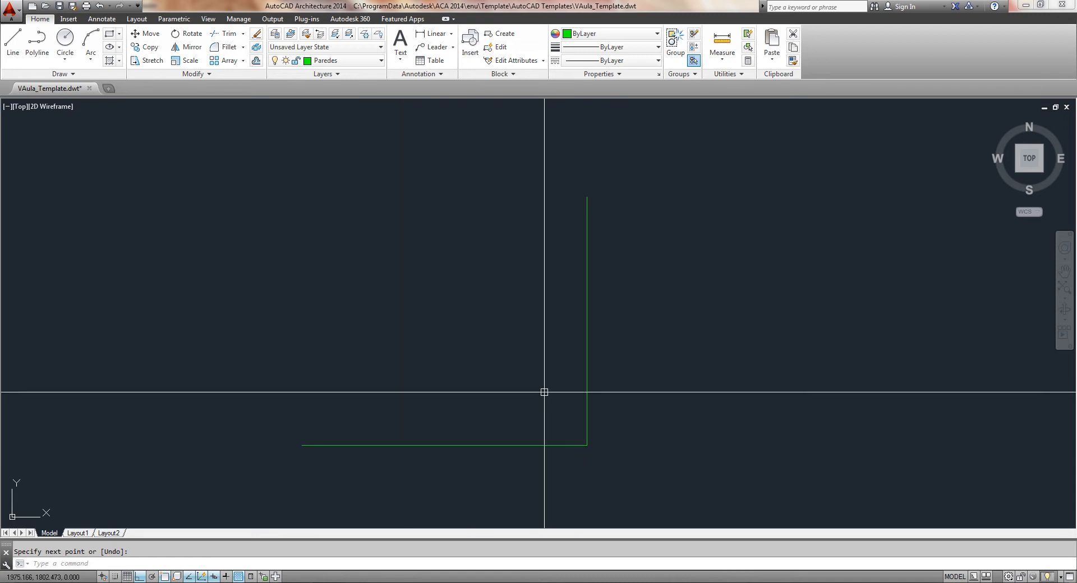
{"action": "left_click", "coordinate": [292, 582]}
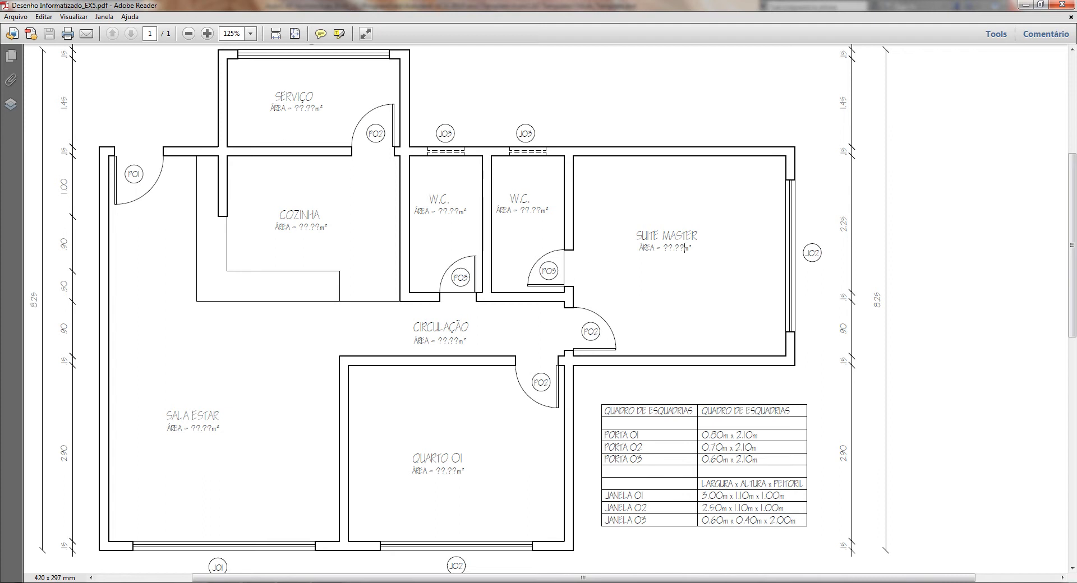
{"action": "key", "text": "alt+Tab"}
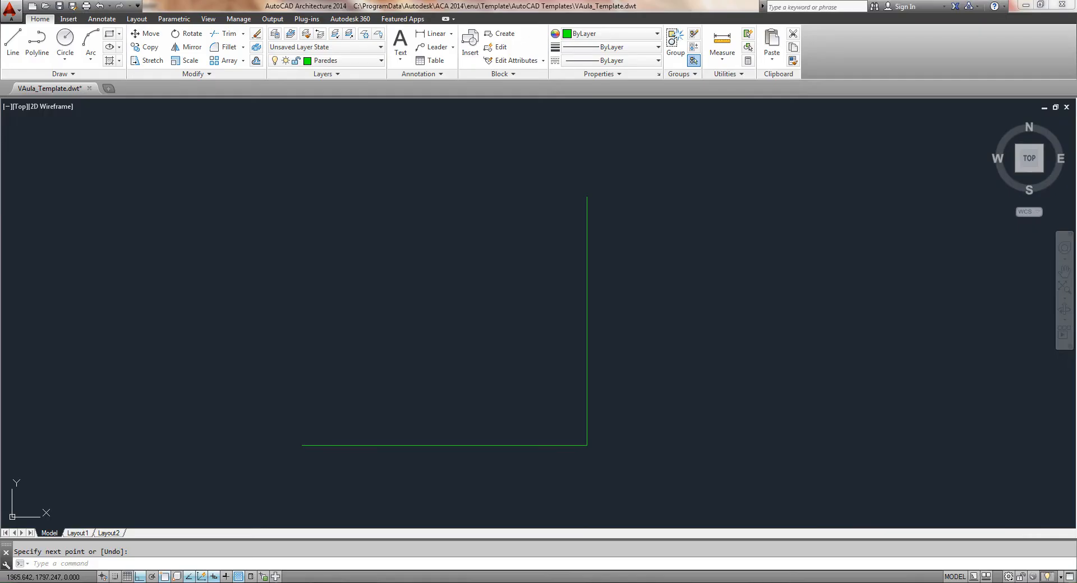
Step: Offset the vertical wall line to the right and the horizontal wall line downward, both by 0.15
{"action": "type", "text": "o"}
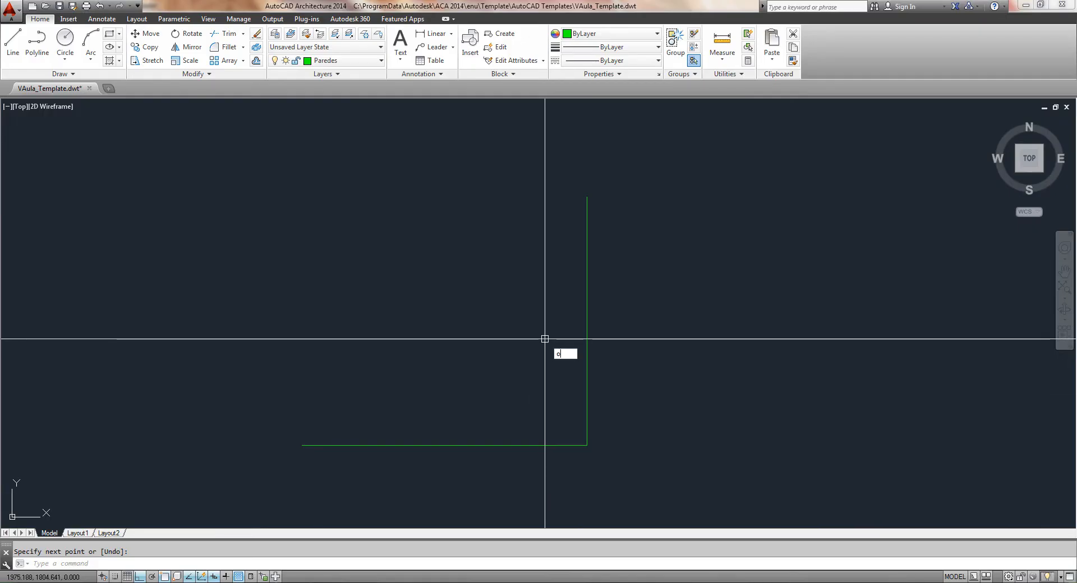
{"action": "key", "text": "Return"}
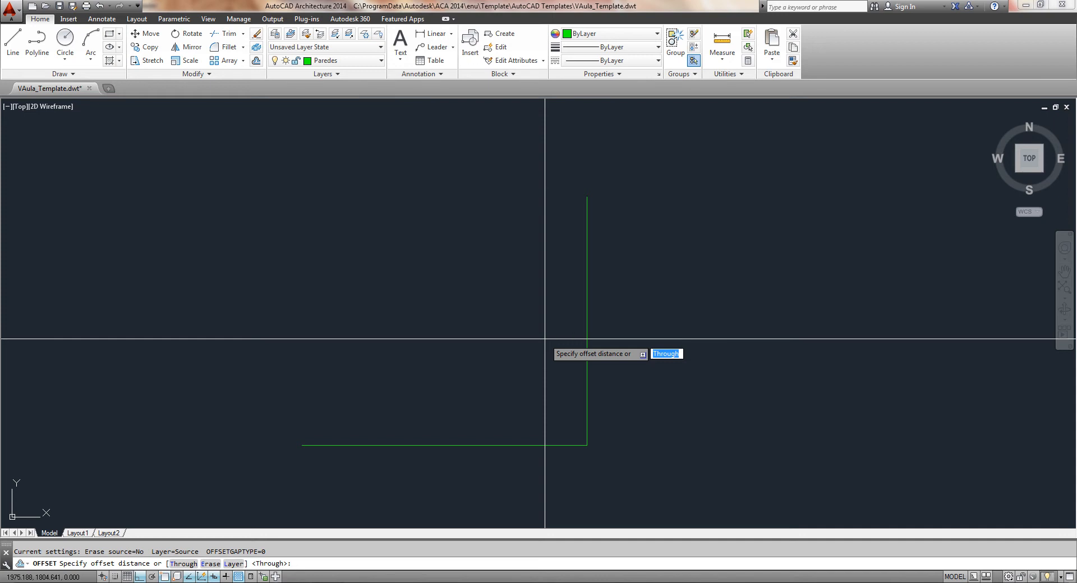
{"action": "type", "text": ".15"}
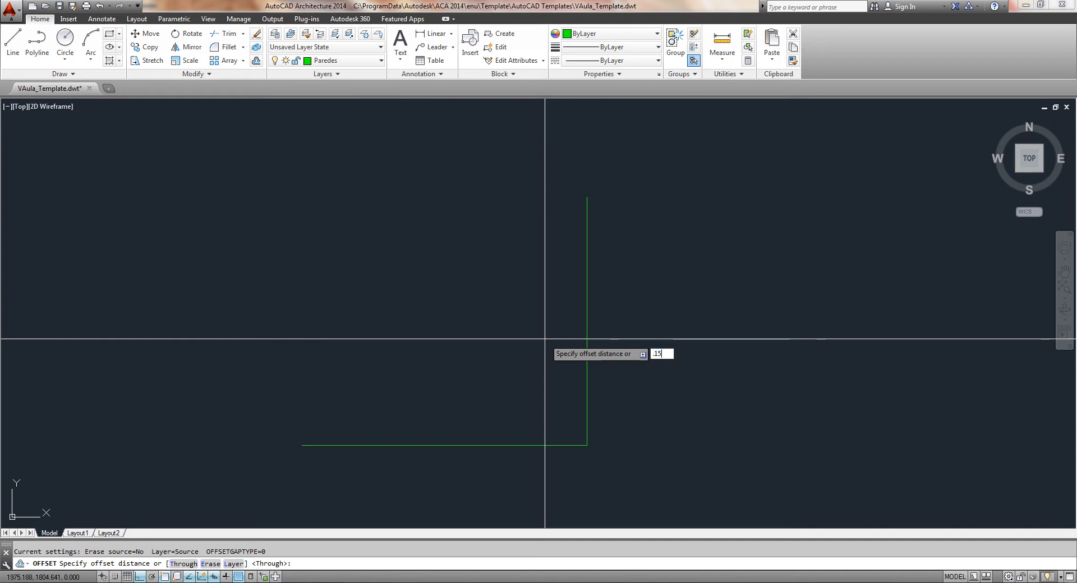
{"action": "key", "text": "Return"}
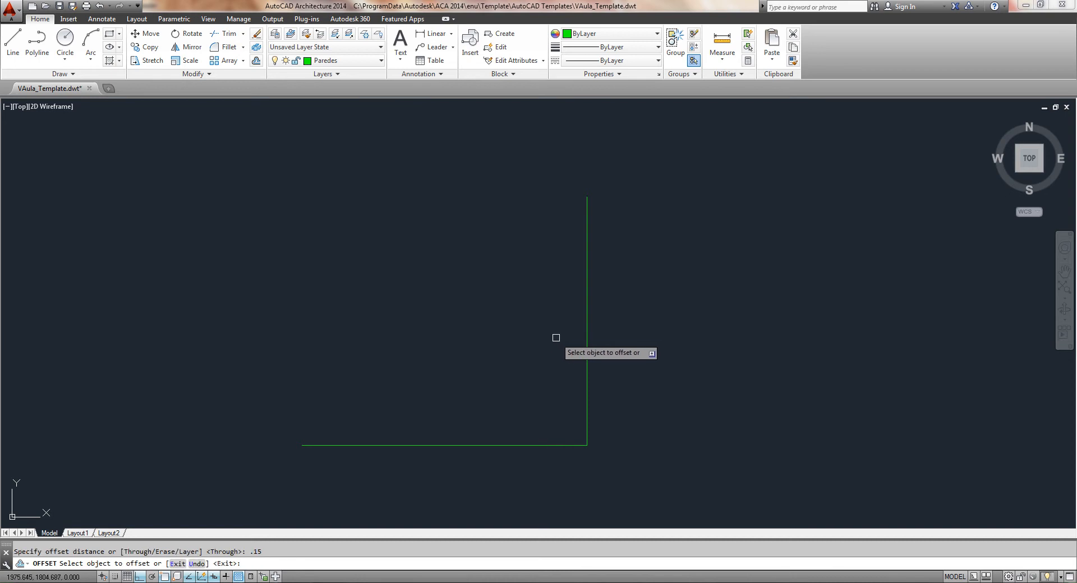
{"action": "left_click", "coordinate": [586, 324]}
{"action": "left_click", "coordinate": [690, 325]}
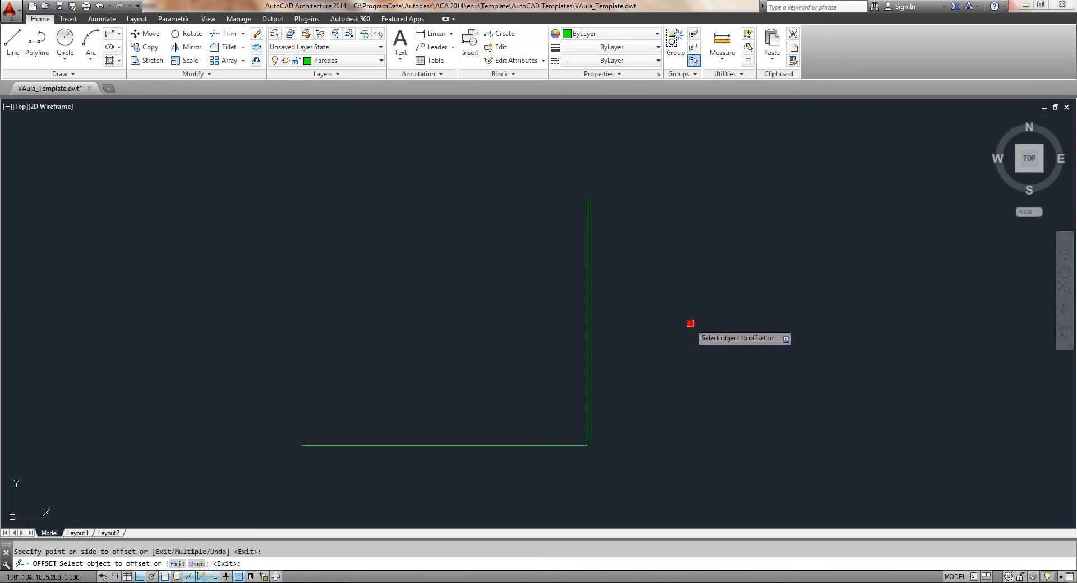
{"action": "left_click", "coordinate": [542, 445]}
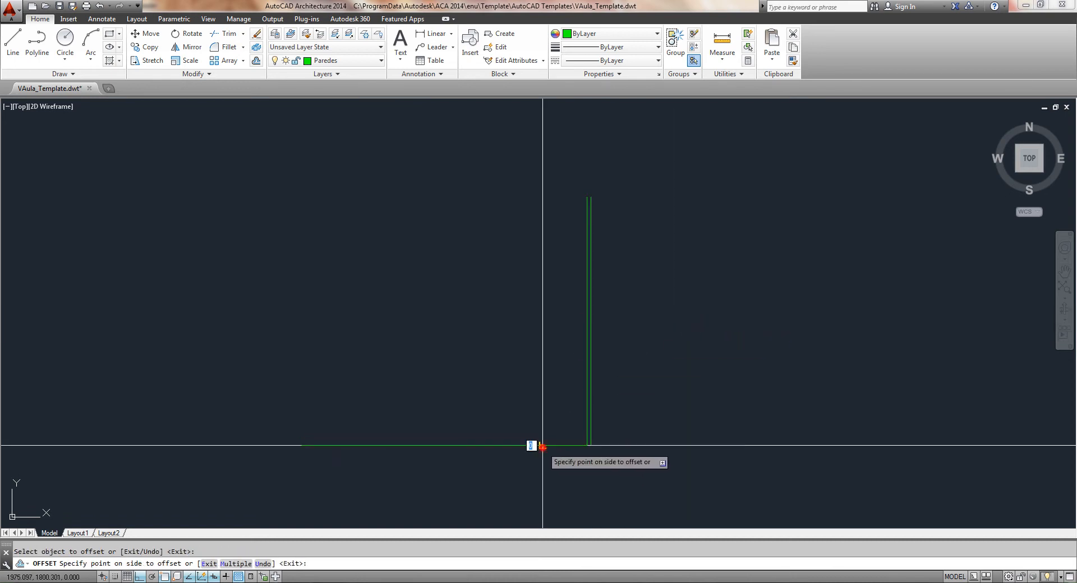
{"action": "left_click", "coordinate": [538, 485]}
{"action": "right_click", "coordinate": [537, 487]}
{"action": "scroll", "coordinate": [515, 468], "scroll_direction": "down", "scroll_amount": 2}
{"action": "mouse_move", "coordinate": [356, 437]}
{"action": "middle_mouse_down"}
{"action": "mouse_move", "coordinate": [464, 355]}
{"action": "mouse_move", "coordinate": [471, 363]}
{"action": "middle_mouse_up"}
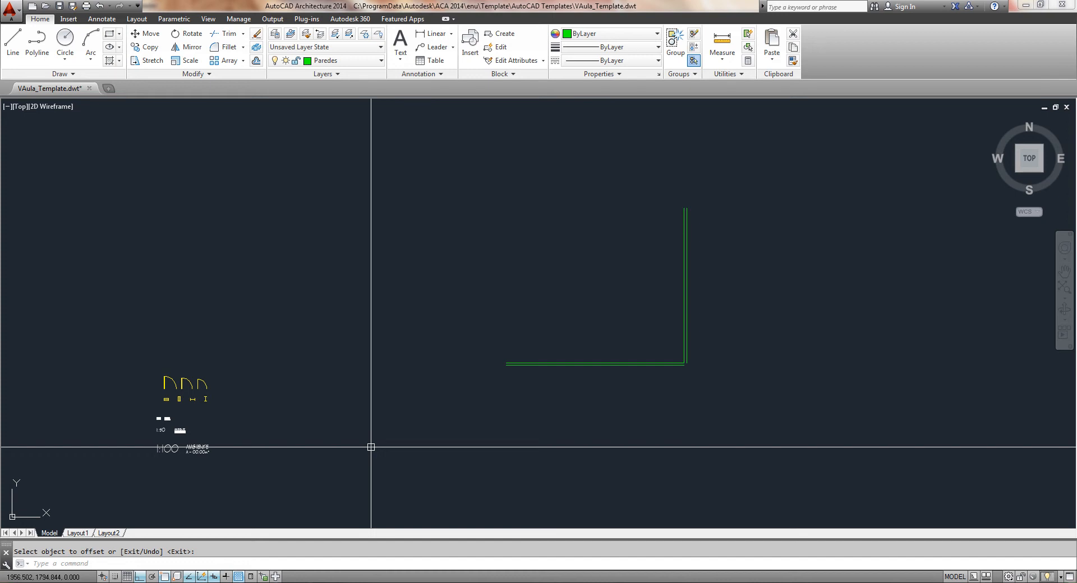
{"action": "key", "text": "Escape"}
{"action": "type", "text": "l"}
{"action": "key", "text": "Return"}
{"action": "left_click", "coordinate": [332, 375]}
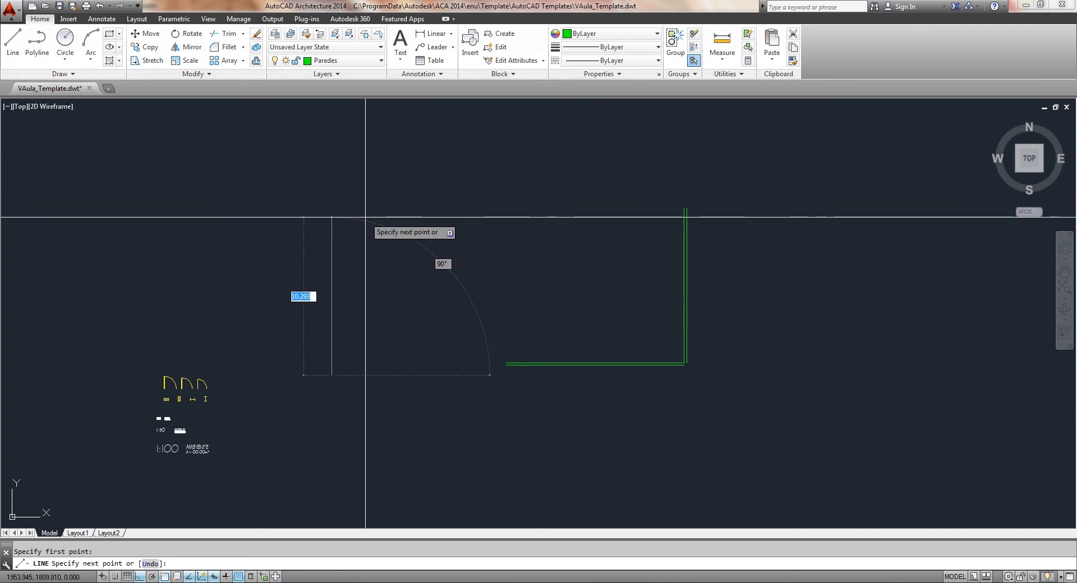
{"action": "key", "text": "Escape"}
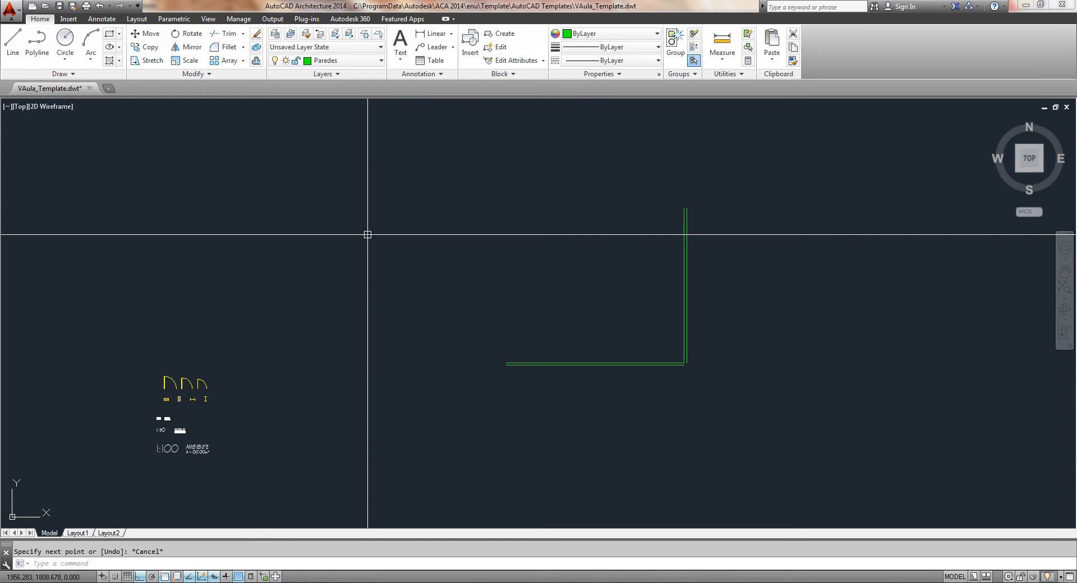
Step: Switch to the floor plan PDF, examine the room widths in the dimension chain above the plan, and return to AutoCAD
{"action": "scroll", "coordinate": [668, 348], "scroll_direction": "up", "scroll_amount": 4}
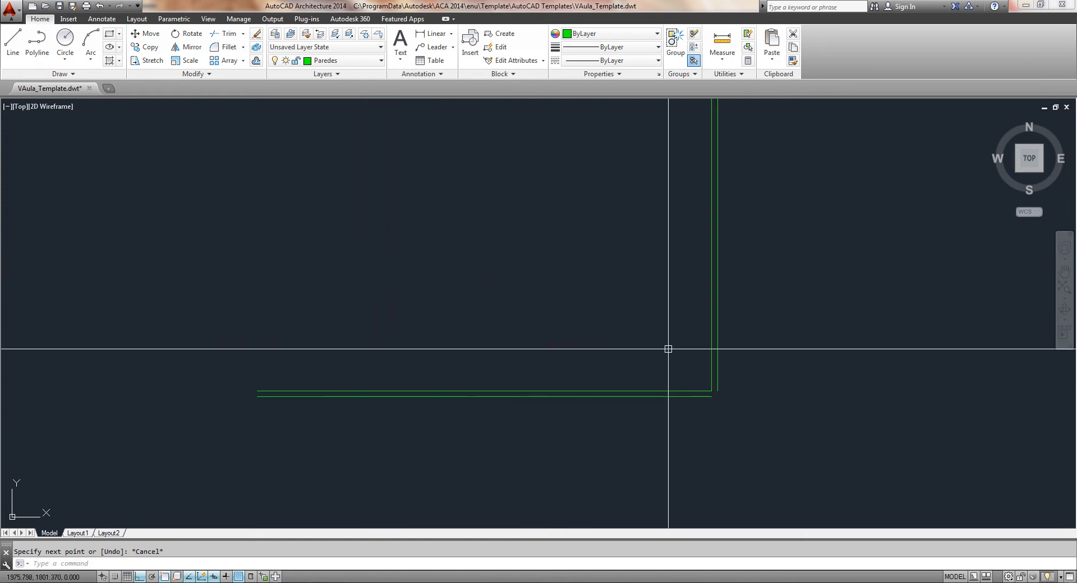
{"action": "middle_click_drag", "start_coordinate": [734, 382], "coordinate": [773, 438]}
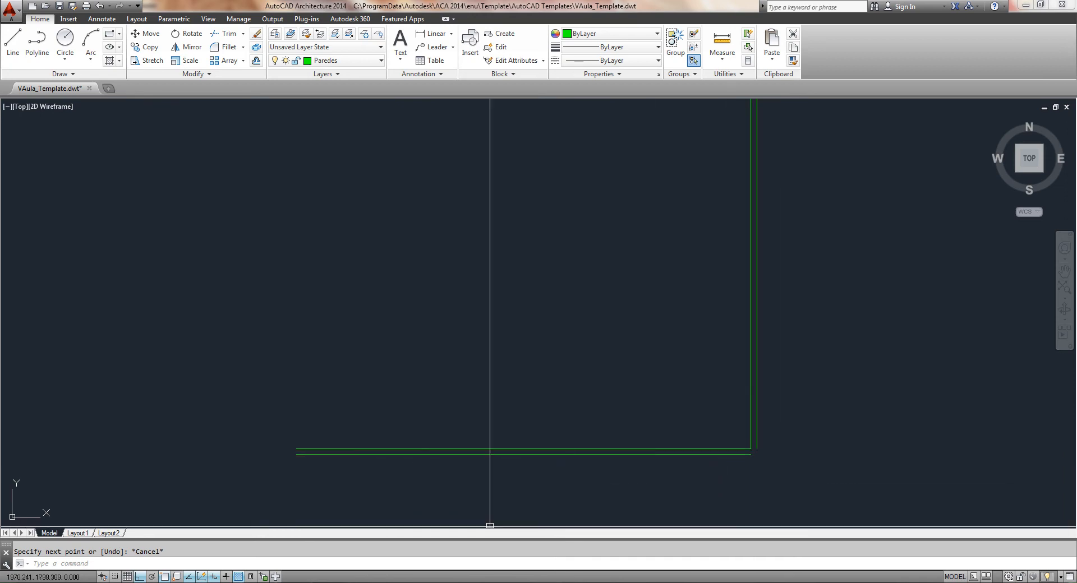
{"action": "key", "text": "alt+Tab"}
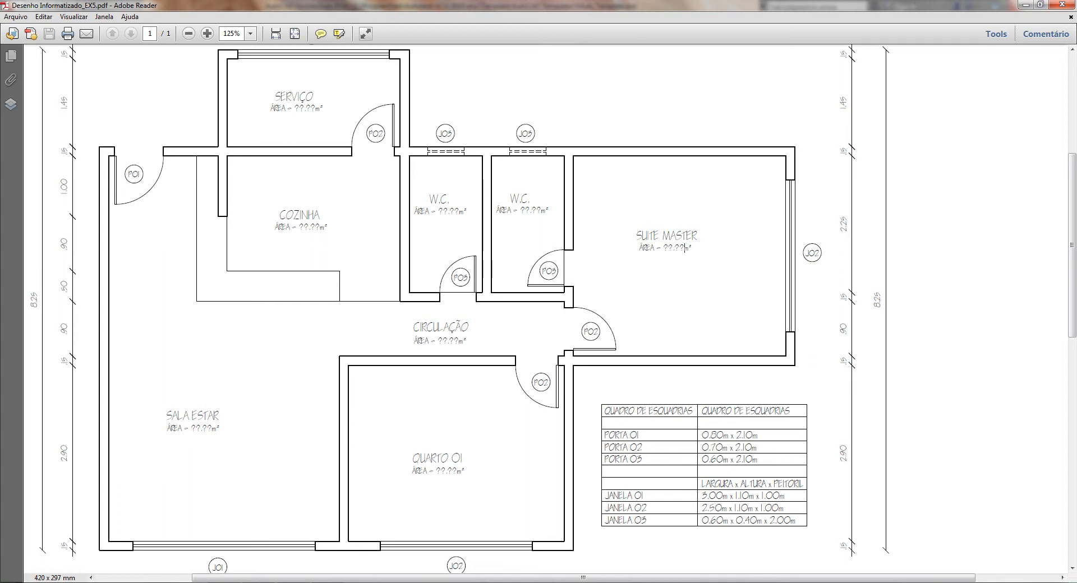
{"action": "left_click_drag", "start_coordinate": [1072, 283], "coordinate": [1071, 223]}
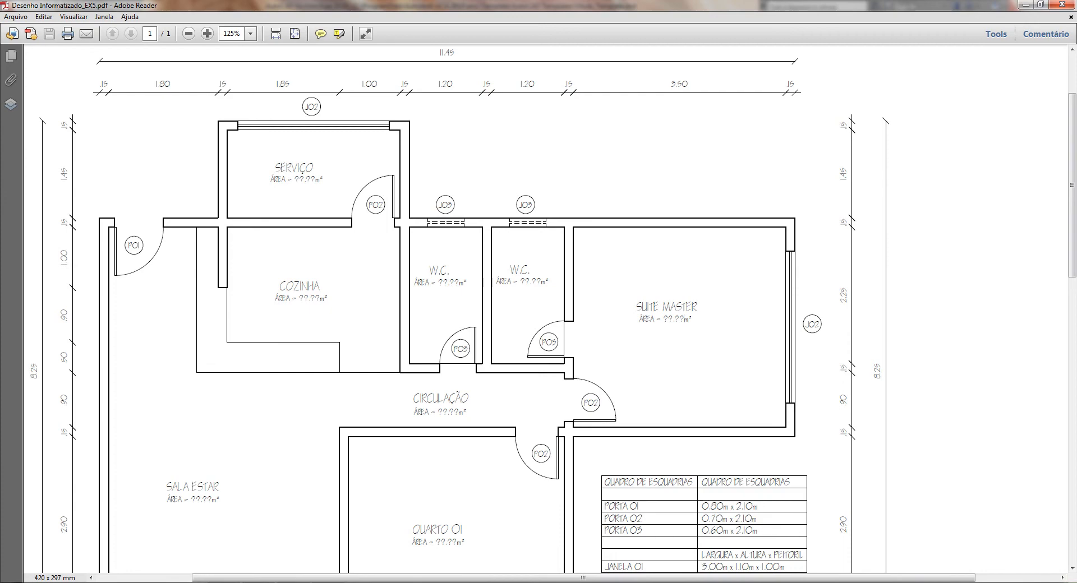
{"action": "left_click", "coordinate": [223, 582]}
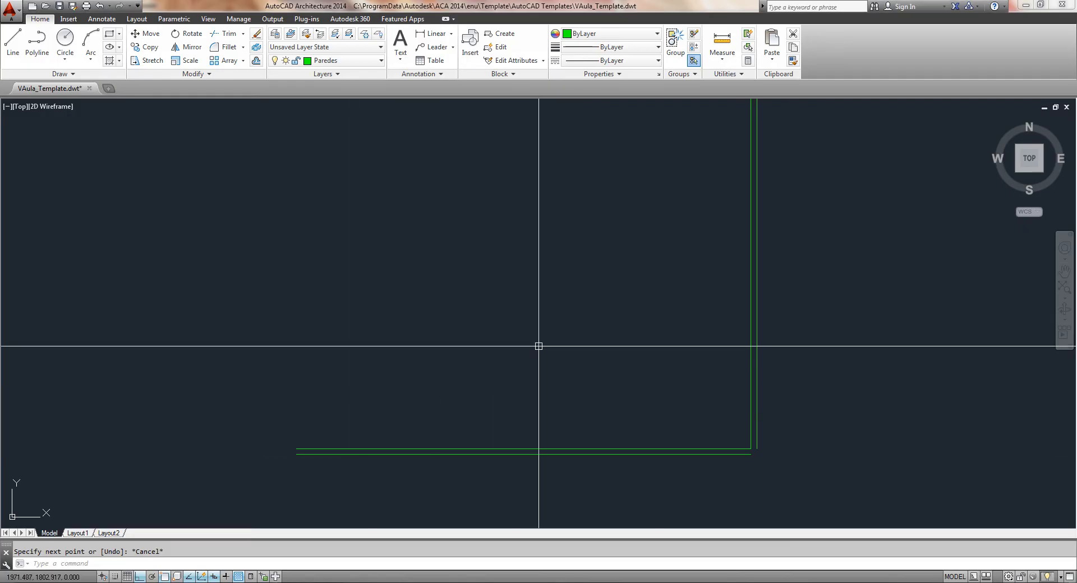
{"action": "left_click", "coordinate": [225, 582]}
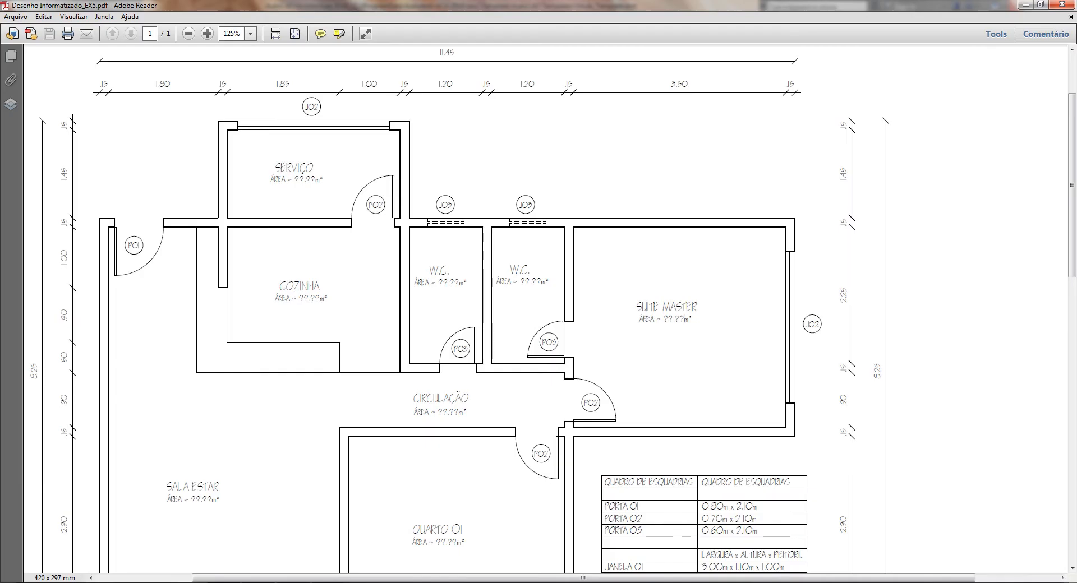
{"action": "left_click", "coordinate": [224, 582]}
Step: Offset the inner line of the right outer wall 3.5 to the left for the Suite Master width
{"action": "type", "text": "o"}
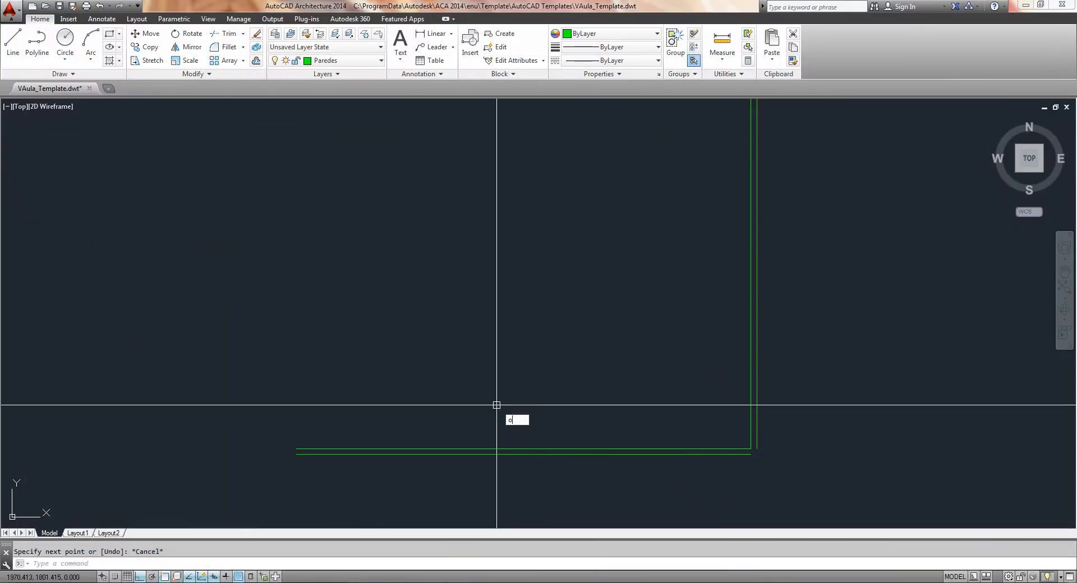
{"action": "key", "text": "Return"}
{"action": "type", "text": "3.5"}
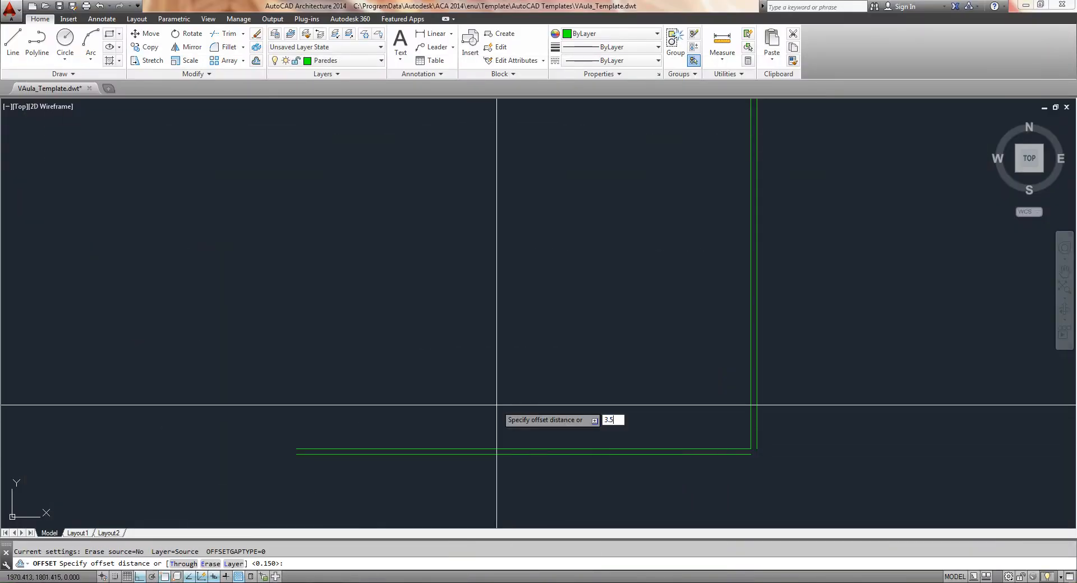
{"action": "key", "text": "Return"}
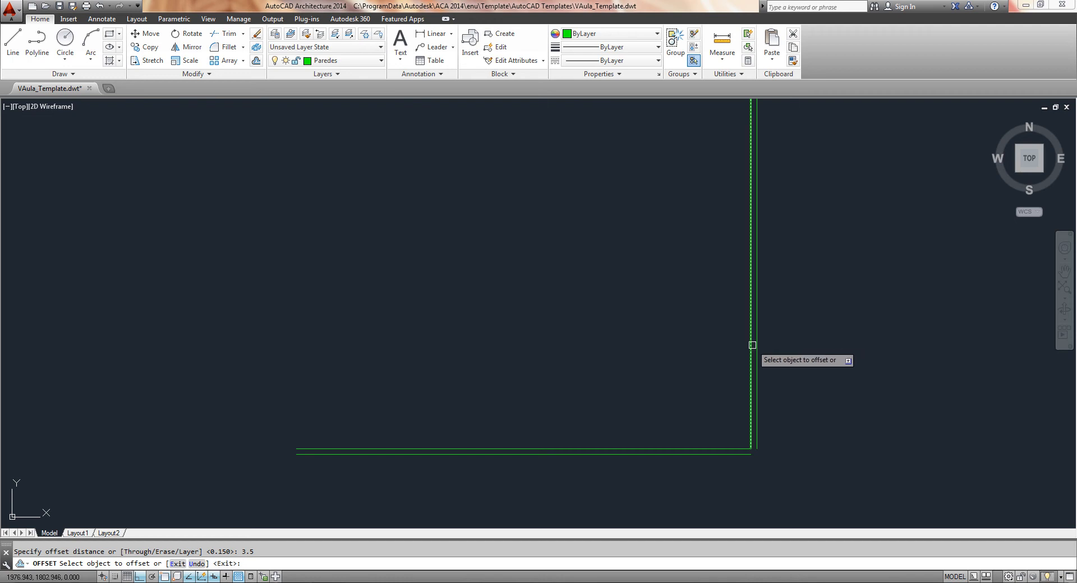
{"action": "left_click", "coordinate": [752, 346]}
{"action": "left_click", "coordinate": [554, 337]}
{"action": "key", "text": "Return"}
Step: Offset the new vertical line 0.15 to the left to give the Suite Master's left wall its thickness
{"action": "key", "text": "Return"}
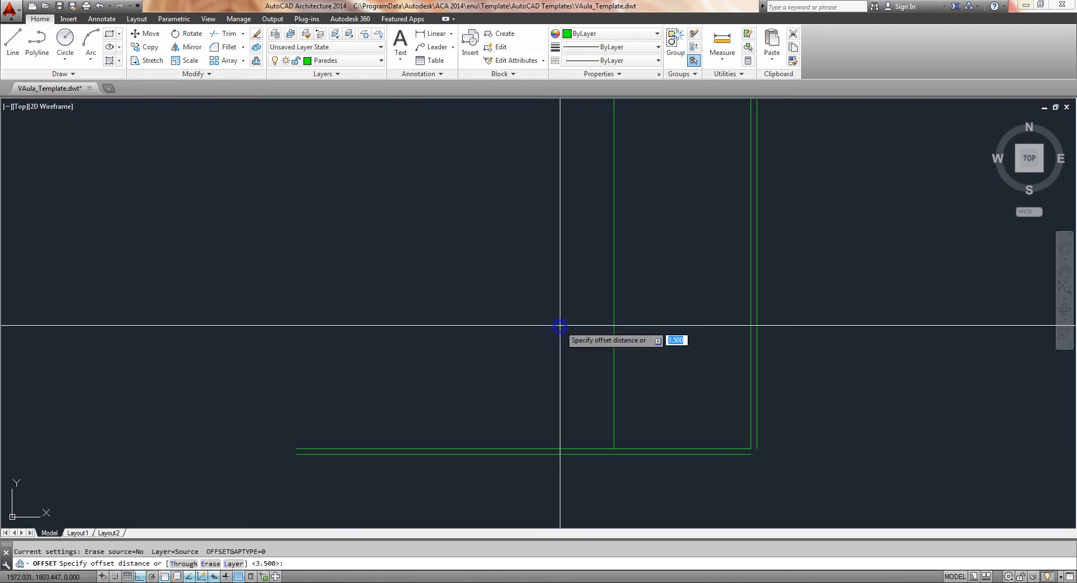
{"action": "type", "text": ".1"}
{"action": "key", "text": "Return"}
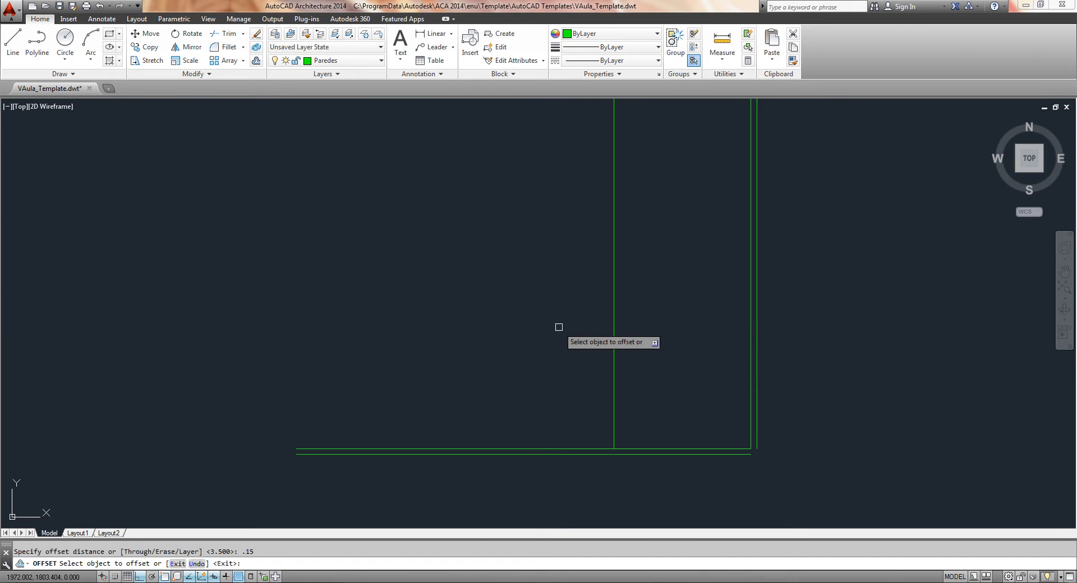
{"action": "left_click", "coordinate": [613, 348]}
{"action": "left_click", "coordinate": [546, 347]}
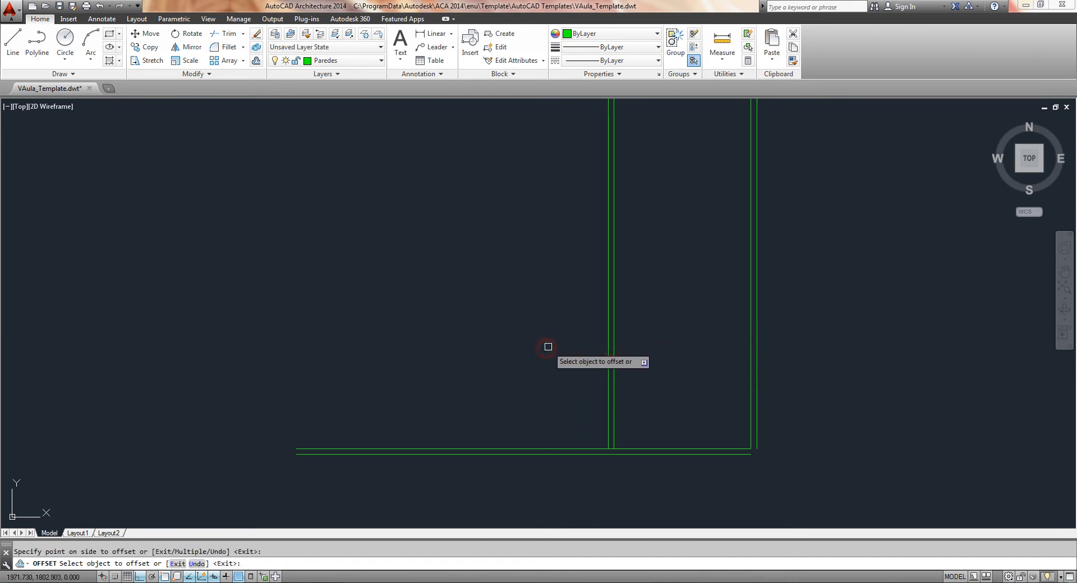
{"action": "key", "text": "Return"}
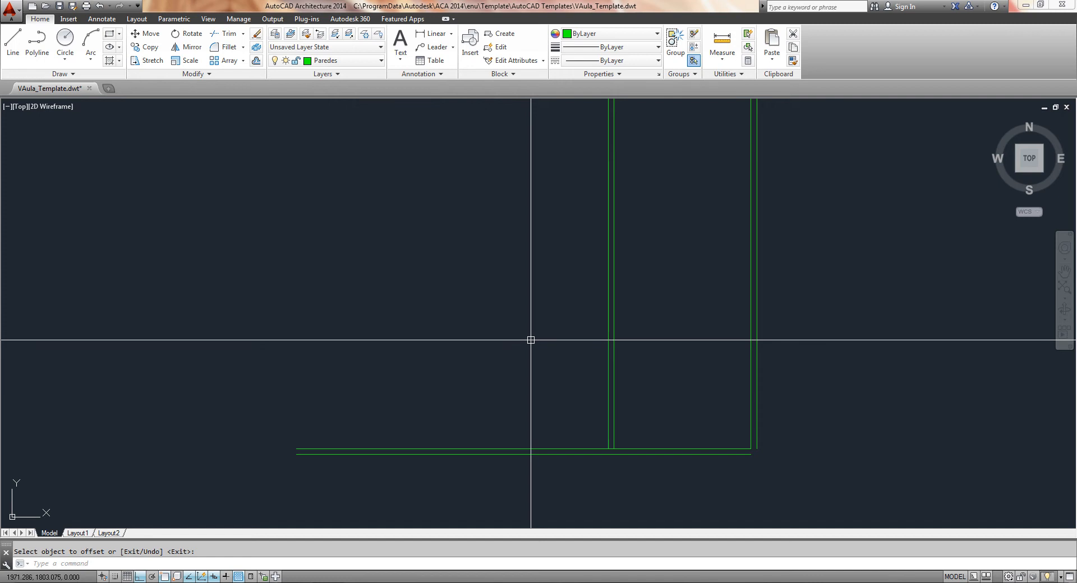
Step: Check the W.C. width in the floor plan PDF and offset the Suite Master wall's left line 1.2 to the left in AutoCAD
{"action": "right_click", "coordinate": [528, 337]}
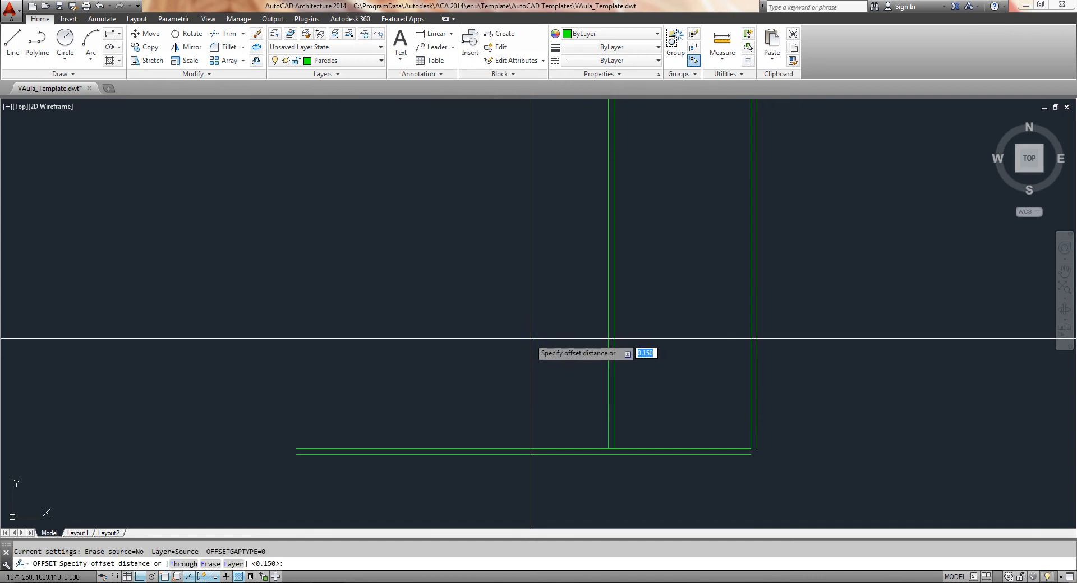
{"action": "left_click", "coordinate": [219, 582]}
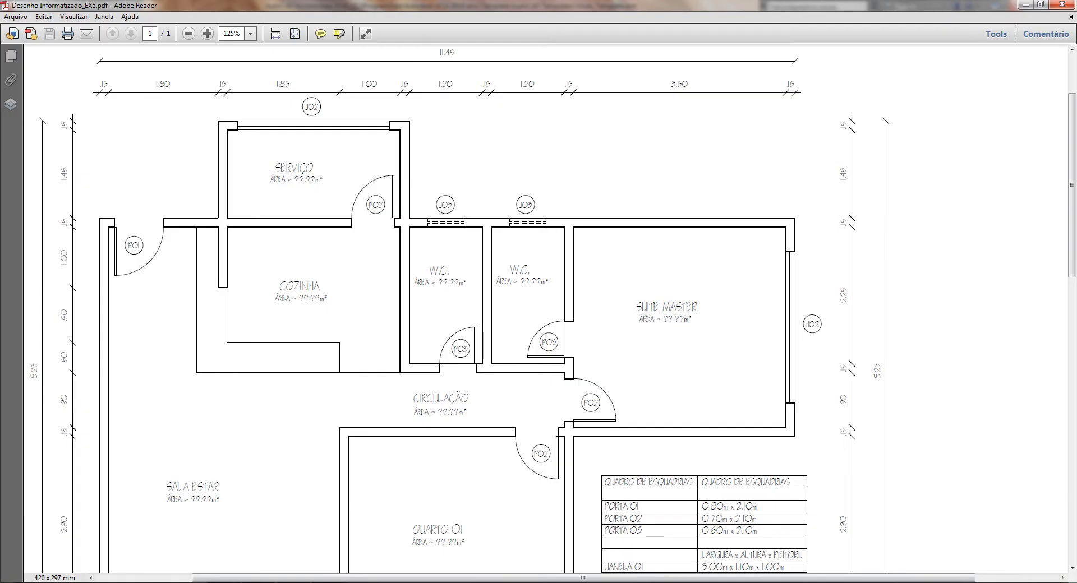
{"action": "left_click", "coordinate": [219, 582]}
{"action": "type", "text": "1.2"}
{"action": "key", "text": "Return"}
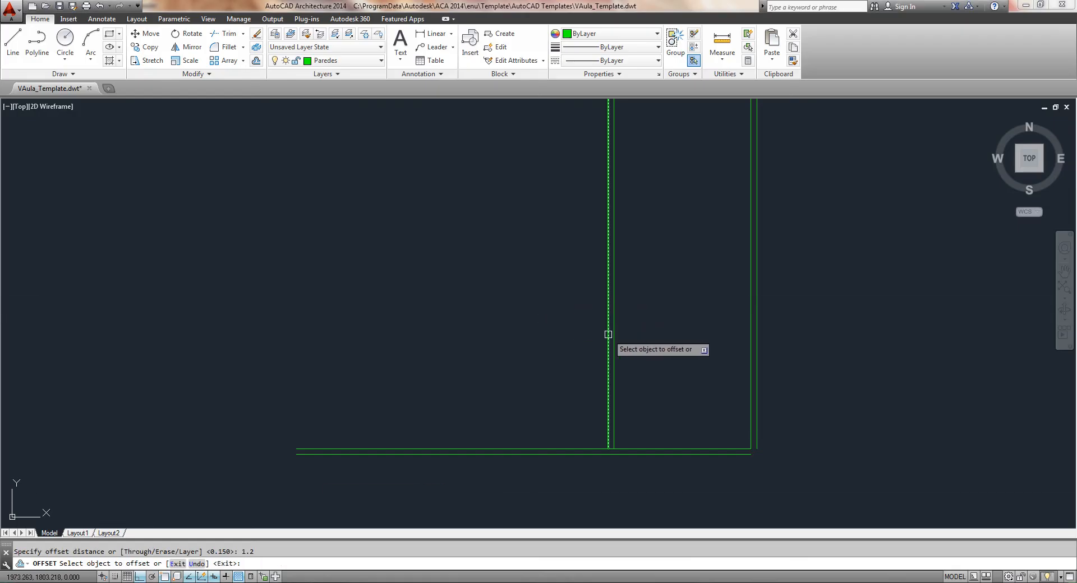
{"action": "left_click", "coordinate": [608, 334]}
{"action": "left_click", "coordinate": [524, 334]}
{"action": "right_click", "coordinate": [522, 335]}
Step: Offset the first W.C.'s left boundary line 0.15 to the left to form the wall between the two bathrooms
{"action": "key", "text": "Return"}
{"action": "type", "text": ".15"}
{"action": "key", "text": "Return"}
{"action": "left_click", "coordinate": [560, 343]}
{"action": "left_click", "coordinate": [524, 341]}
{"action": "right_click", "coordinate": [527, 339]}
Step: Offset the left line of the wall between the bathrooms 1.2 to the left for the second W.C. width
{"action": "key", "text": "Return"}
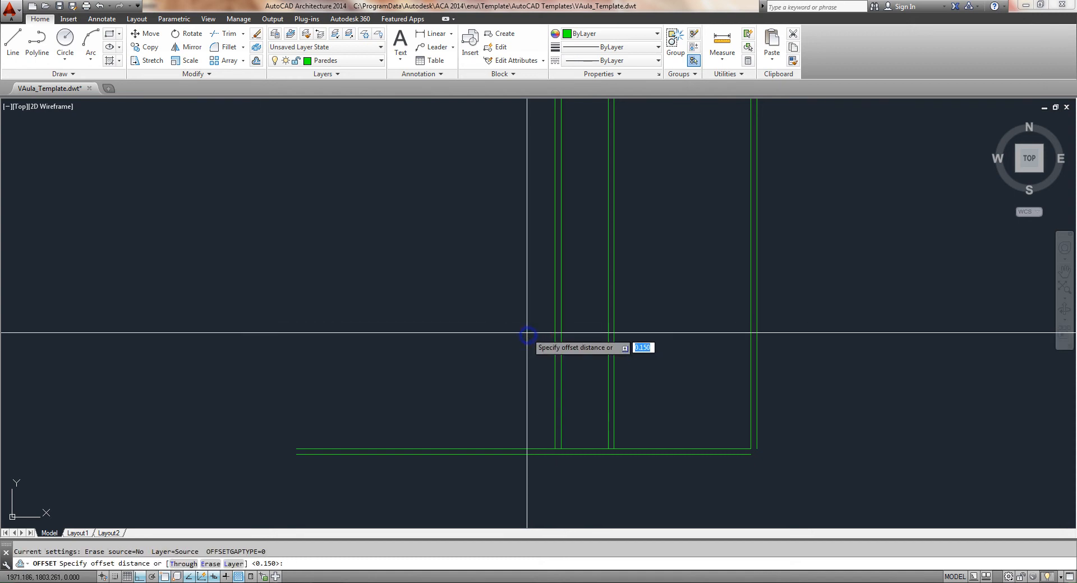
{"action": "type", "text": "1.2"}
{"action": "key", "text": "Return"}
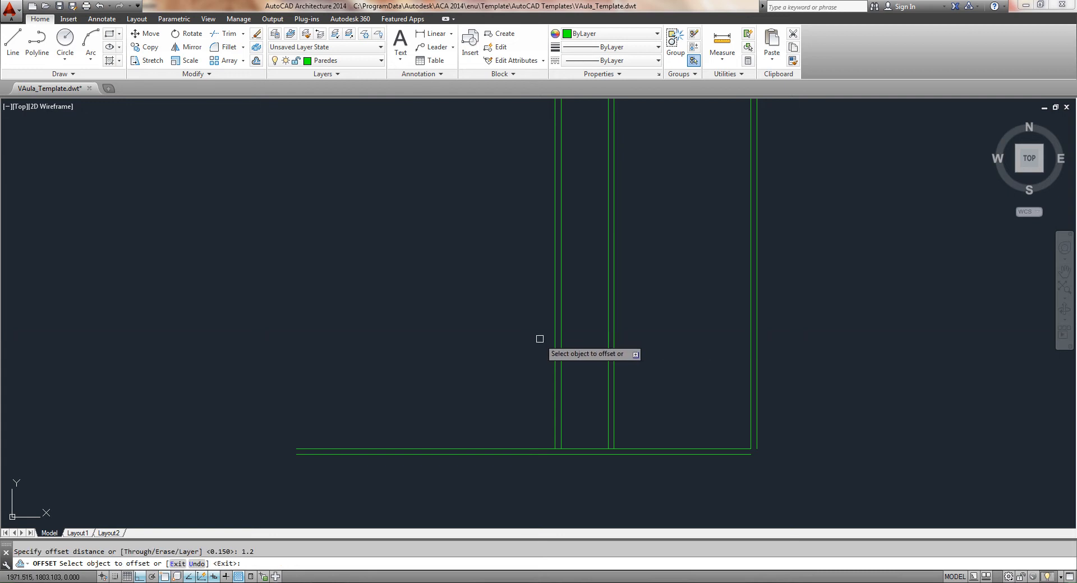
{"action": "left_click", "coordinate": [555, 353]}
{"action": "left_click", "coordinate": [507, 349]}
{"action": "key", "text": "Return"}
Step: Offset the second W.C.'s left boundary line 0.15 to the left to give its wall thickness
{"action": "key", "text": "Return"}
{"action": "type", "text": ".15"}
{"action": "key", "text": "Return"}
{"action": "left_click", "coordinate": [507, 337]}
{"action": "left_click", "coordinate": [470, 351]}
{"action": "key", "text": "Return"}
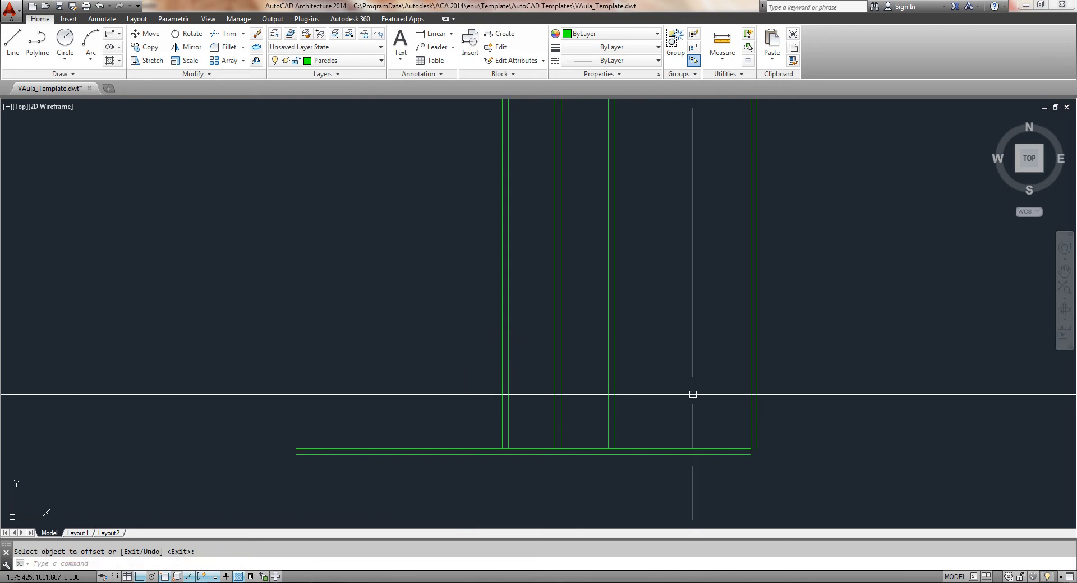
Step: Offset the inner line of the bottom horizontal wall 0.9 upward for the Circulação width
{"action": "type", "text": "o"}
{"action": "key", "text": "Return"}
{"action": "type", "text": "0.9"}
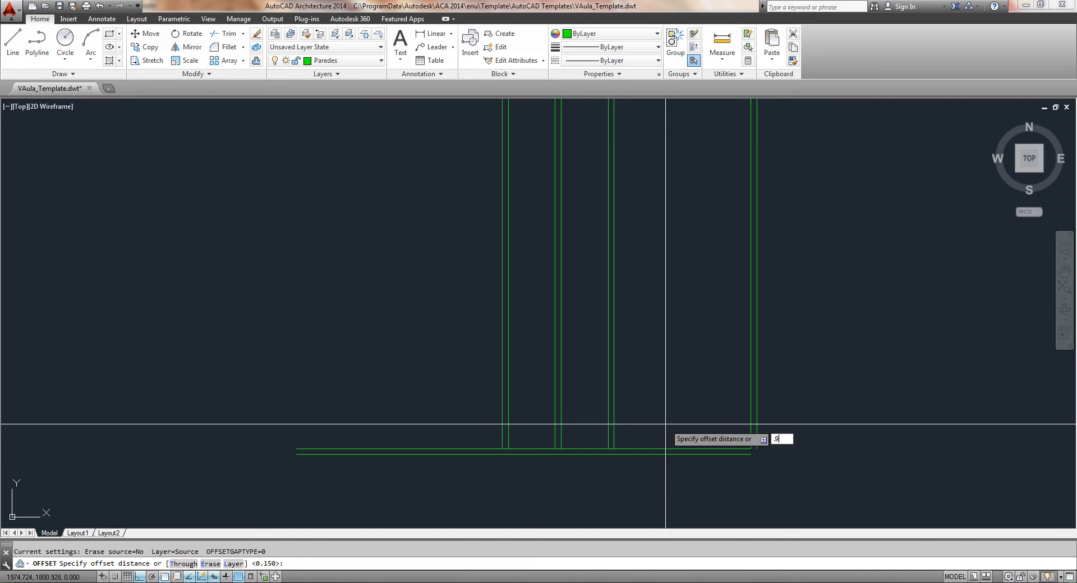
{"action": "key", "text": "Return"}
{"action": "left_click", "coordinate": [667, 448]}
{"action": "left_click", "coordinate": [668, 351]}
{"action": "key", "text": "Return"}
Step: Offset the new horizontal line 0.15 upward to form the wall between the Circulação and the bathrooms
{"action": "key", "text": "Return"}
{"action": "type", "text": "0.15"}
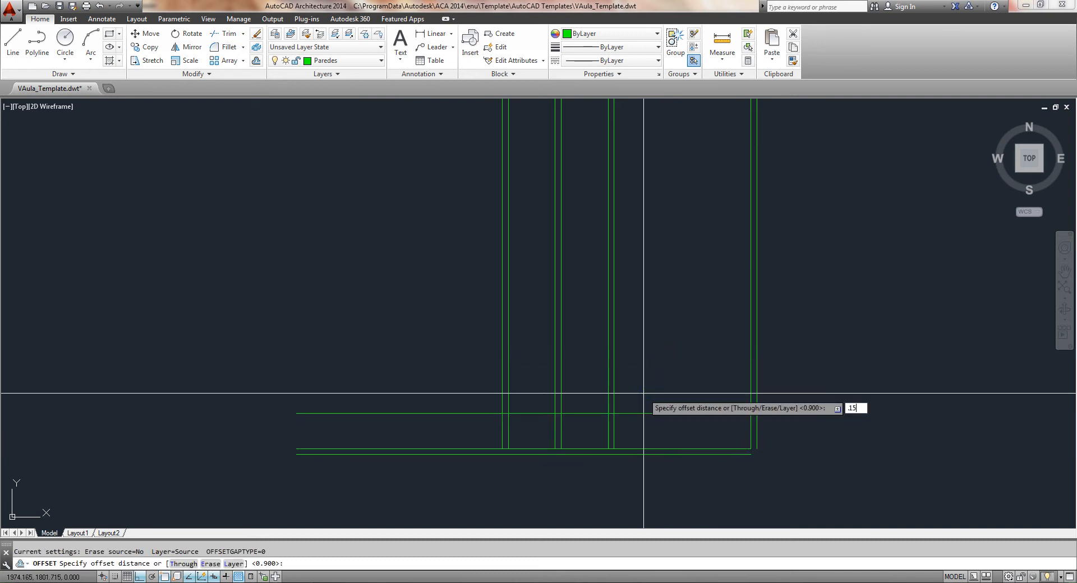
{"action": "key", "text": "Return"}
{"action": "left_click", "coordinate": [645, 413]}
{"action": "left_click", "coordinate": [635, 350]}
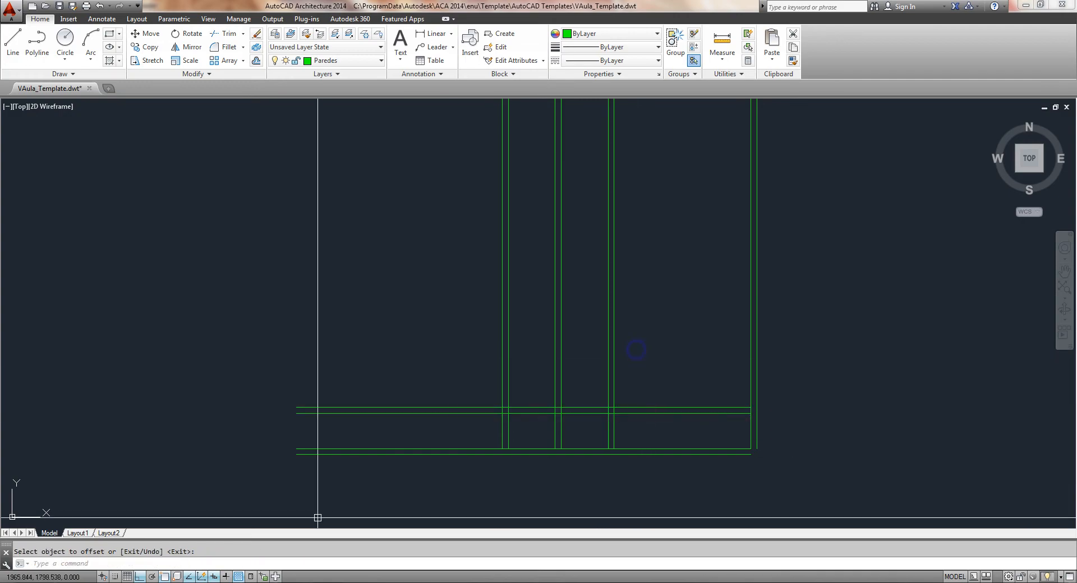
Step: Check the W.C. depth in the floor plan PDF and offset the bathrooms' upper bottom-wall line 2.25 upward in AutoCAD
{"action": "key", "text": "alt+Tab"}
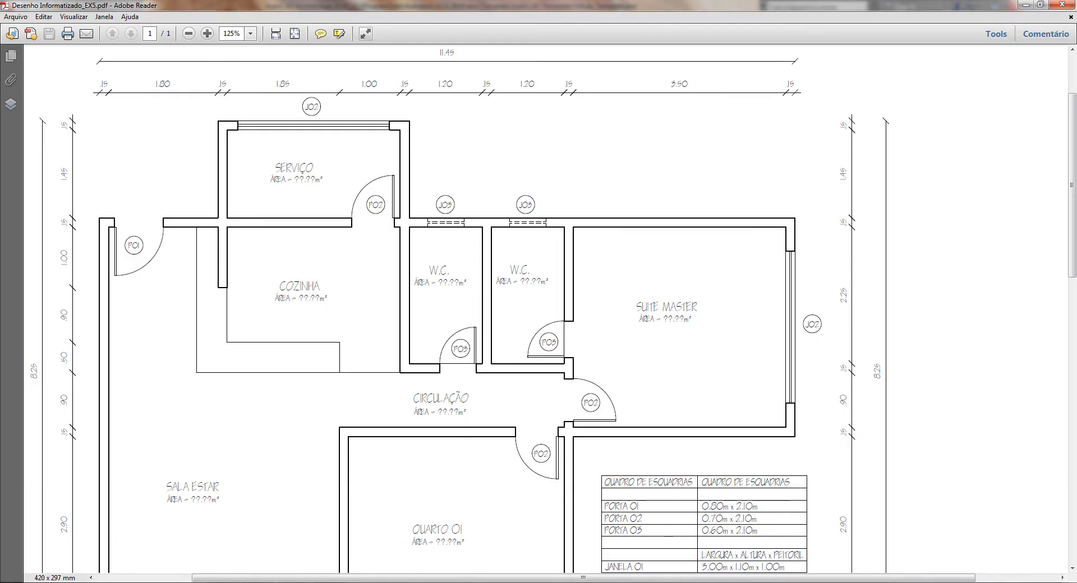
{"action": "key", "text": "alt+Tab"}
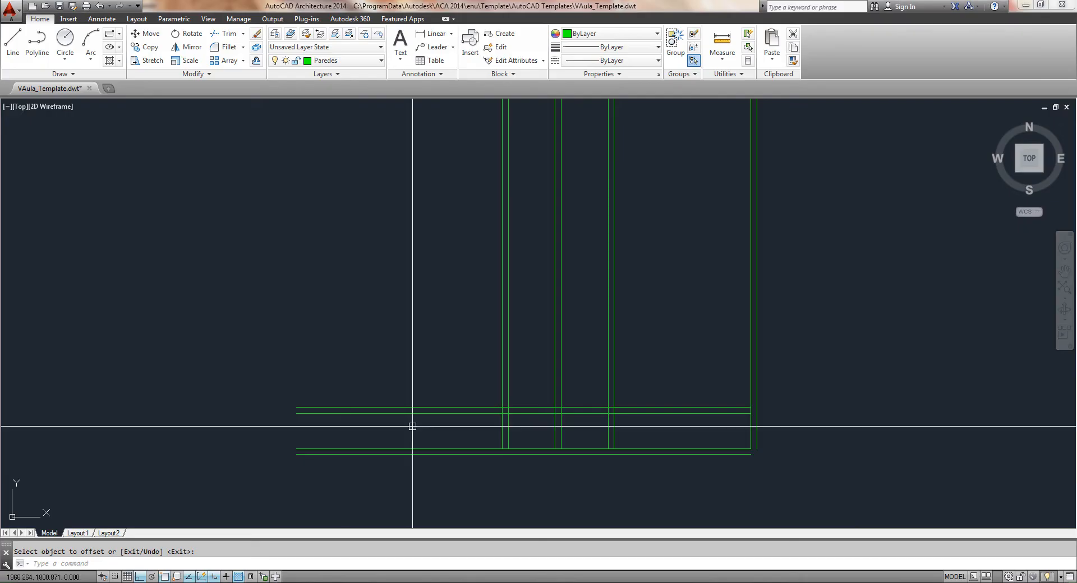
{"action": "key", "text": "Return"}
{"action": "type", "text": "2.25"}
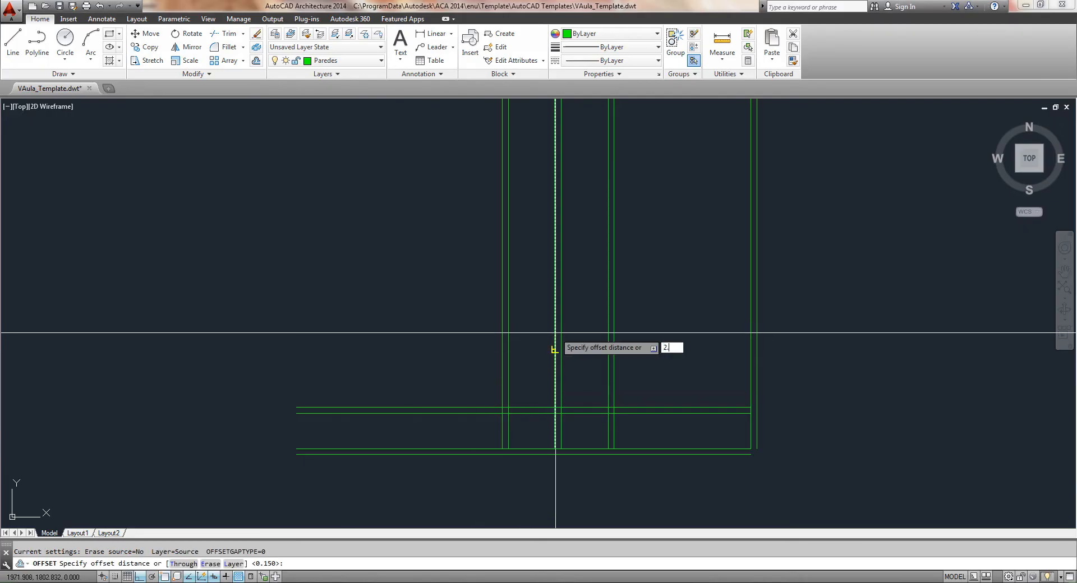
{"action": "key", "text": "Return"}
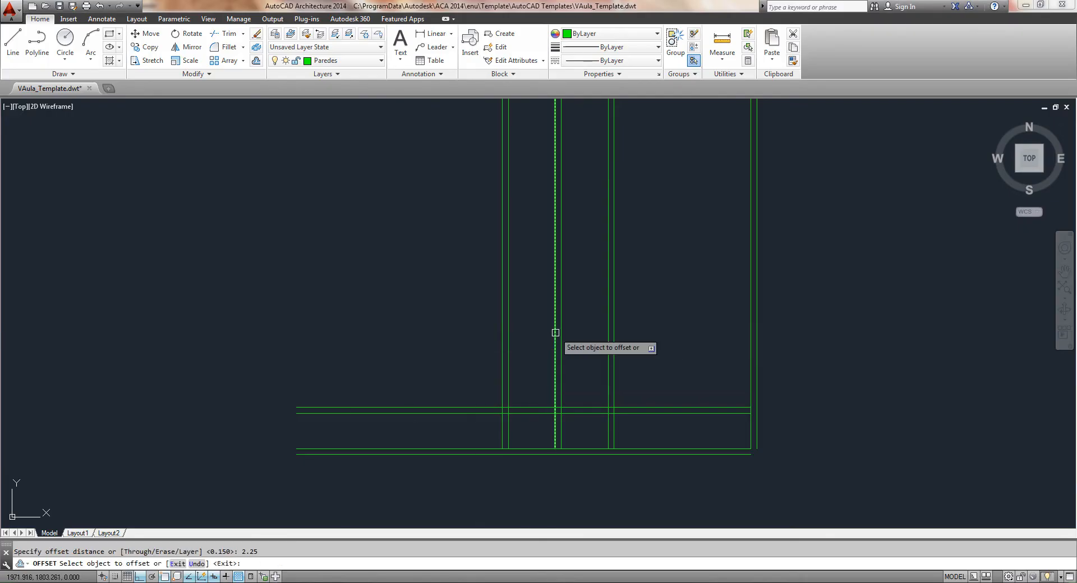
{"action": "left_click", "coordinate": [656, 407]}
{"action": "left_click", "coordinate": [667, 280]}
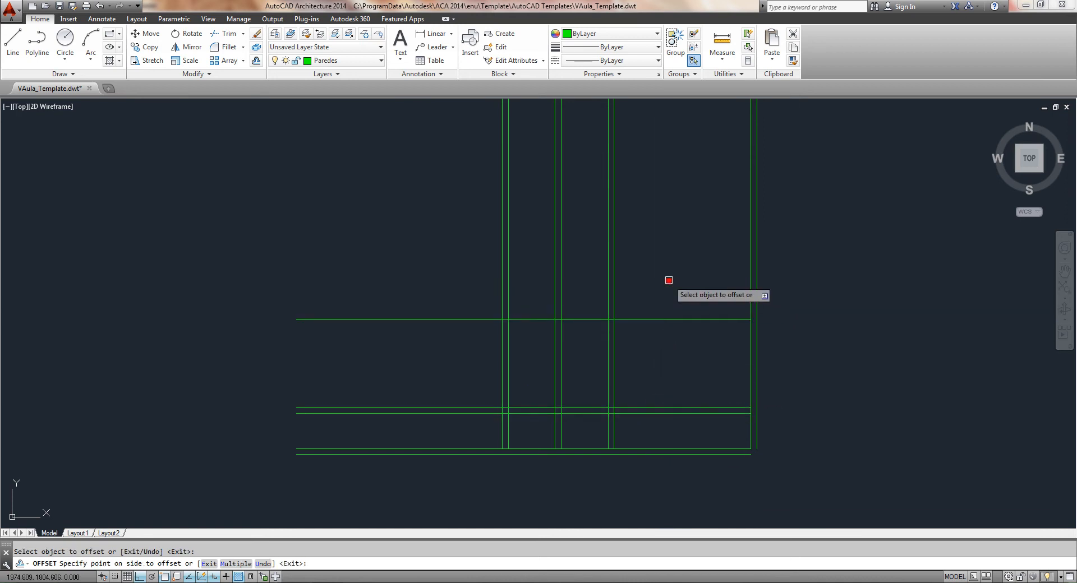
{"action": "key", "text": "Return"}
Step: Offset the bathrooms' new top boundary line 0.15 upward to give the upper outer wall its thickness
{"action": "key", "text": "Return"}
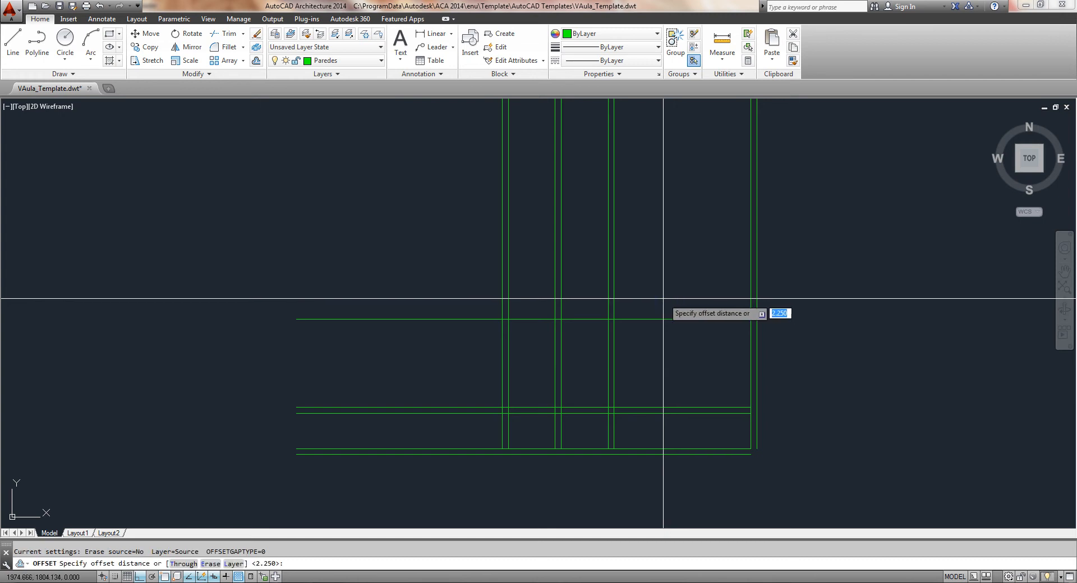
{"action": "type", "text": ".15"}
{"action": "key", "text": "Return"}
{"action": "left_click", "coordinate": [675, 319]}
{"action": "left_click", "coordinate": [678, 272]}
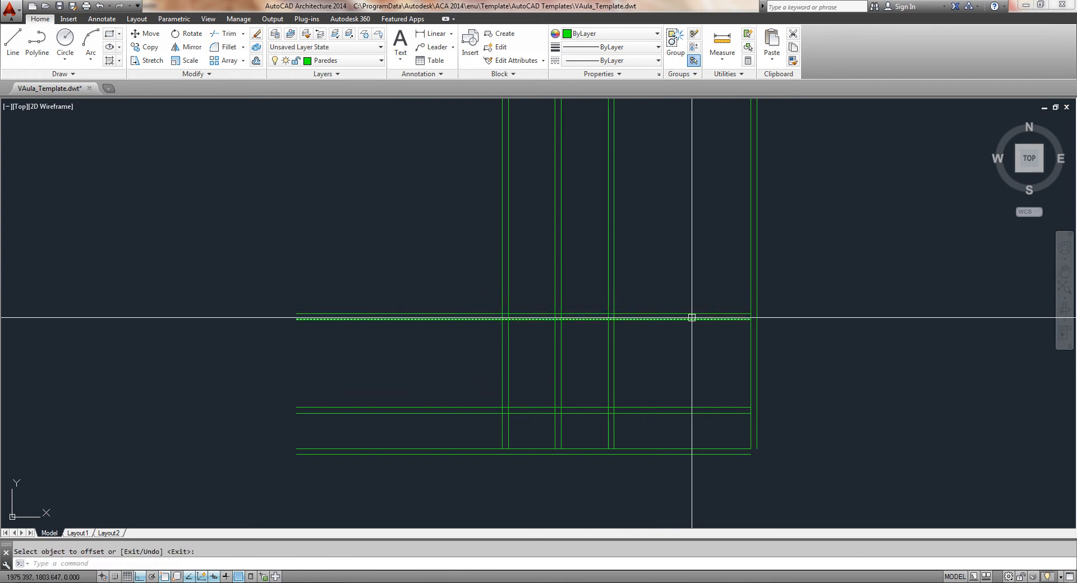
Step: Fillet the right outer wall's outer line with the outer lines of the top and bottom walls, using the Multiple option
{"action": "middle_click_drag", "start_coordinate": [700, 413], "coordinate": [714, 362]}
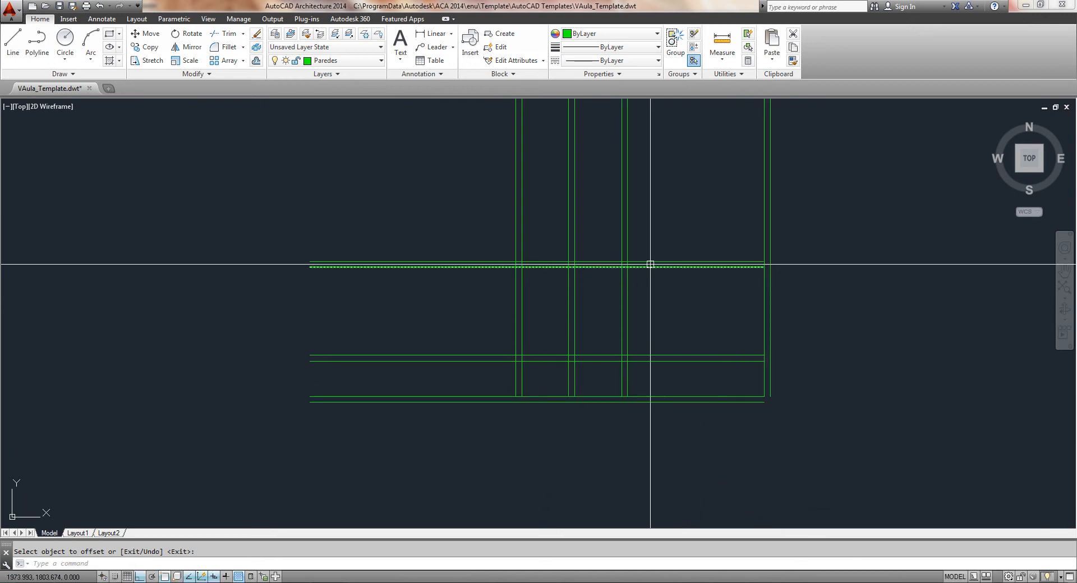
{"action": "scroll", "coordinate": [684, 347], "scroll_direction": "up", "scroll_amount": 3}
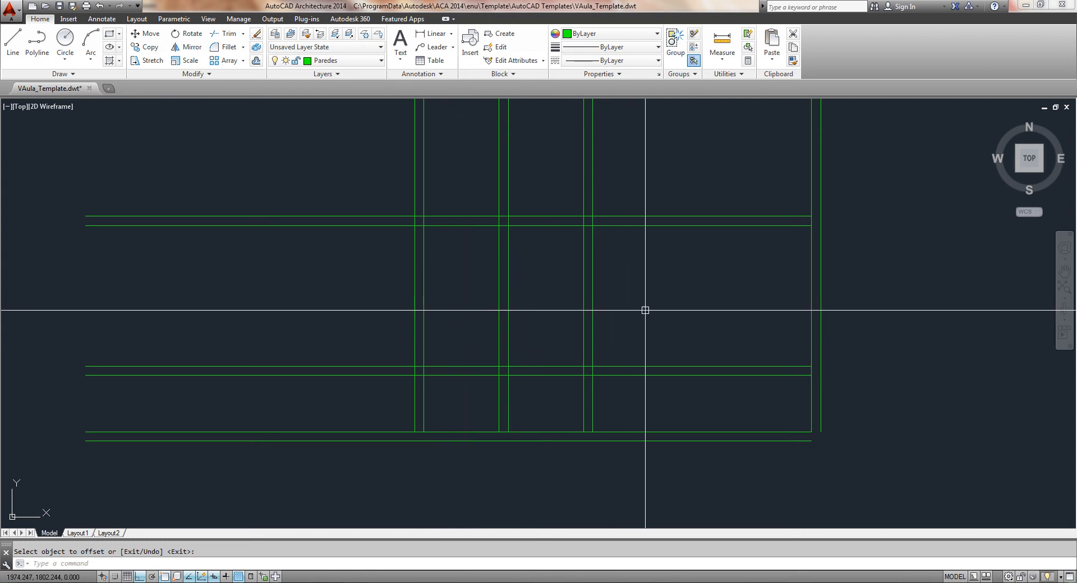
{"action": "scroll", "coordinate": [630, 317], "scroll_direction": "down", "scroll_amount": 1}
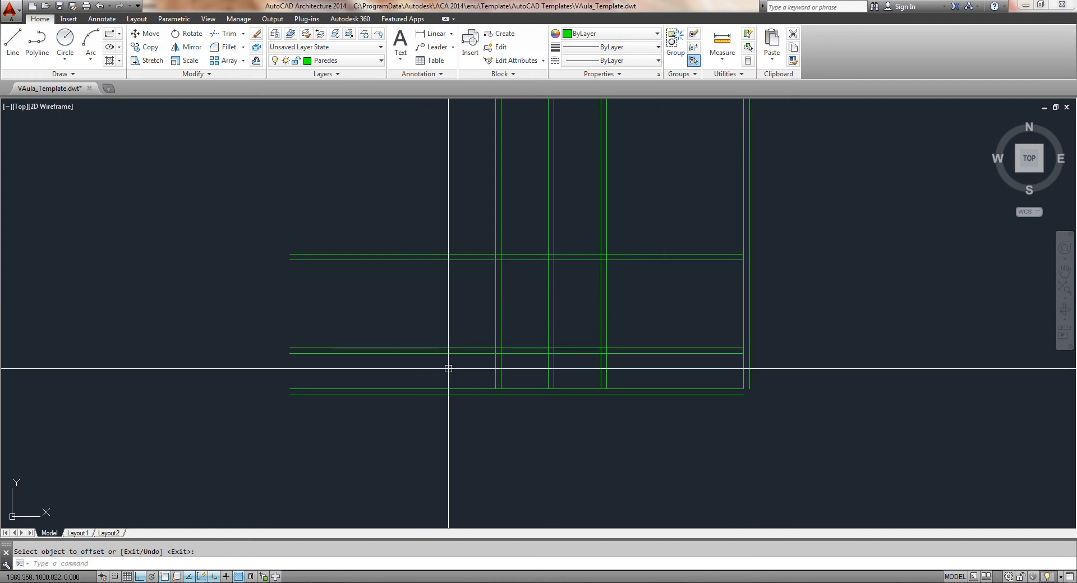
{"action": "type", "text": "f"}
{"action": "key", "text": "Return"}
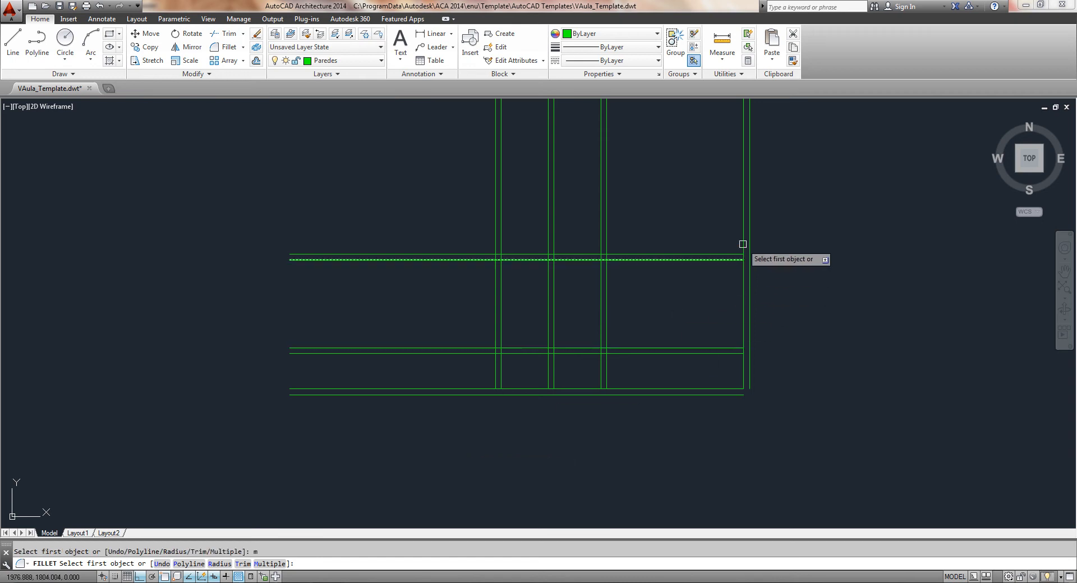
{"action": "left_click", "coordinate": [727, 261]}
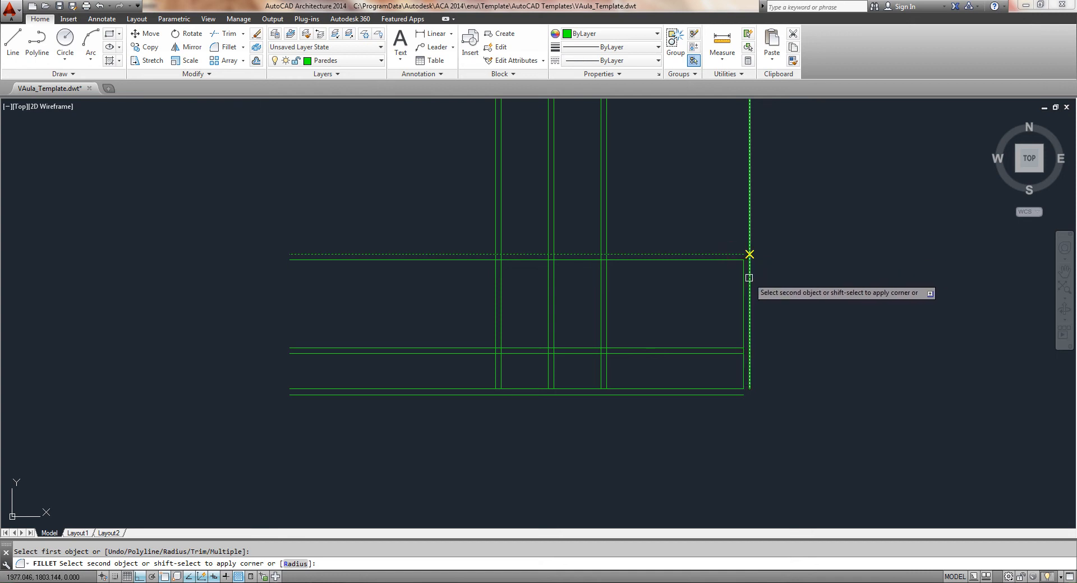
{"action": "left_click", "coordinate": [750, 276]}
{"action": "left_click", "coordinate": [749, 374]}
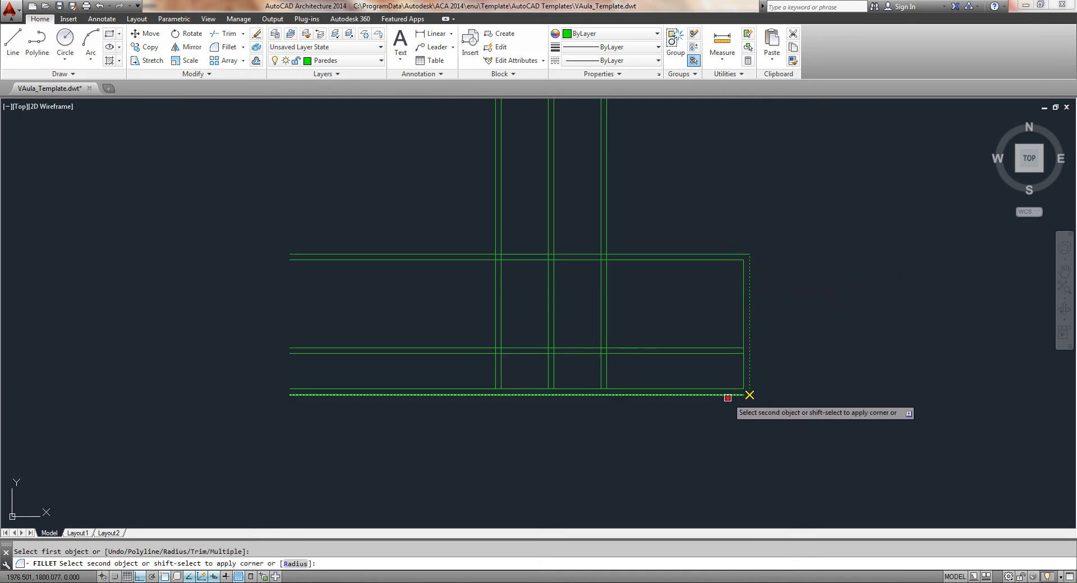
{"action": "left_click", "coordinate": [725, 395]}
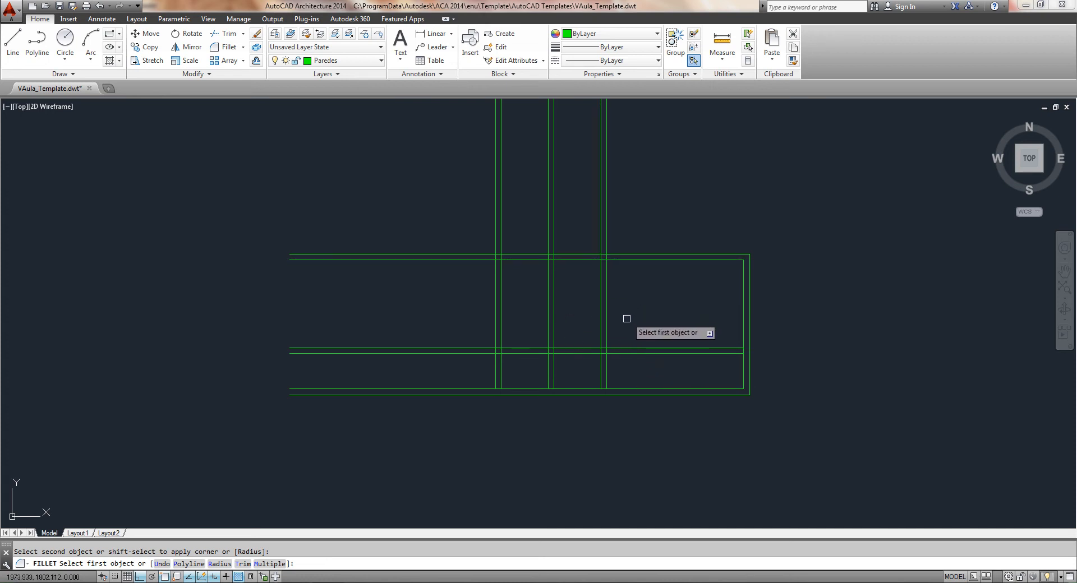
{"action": "scroll", "coordinate": [598, 341], "scroll_direction": "up", "scroll_amount": 2}
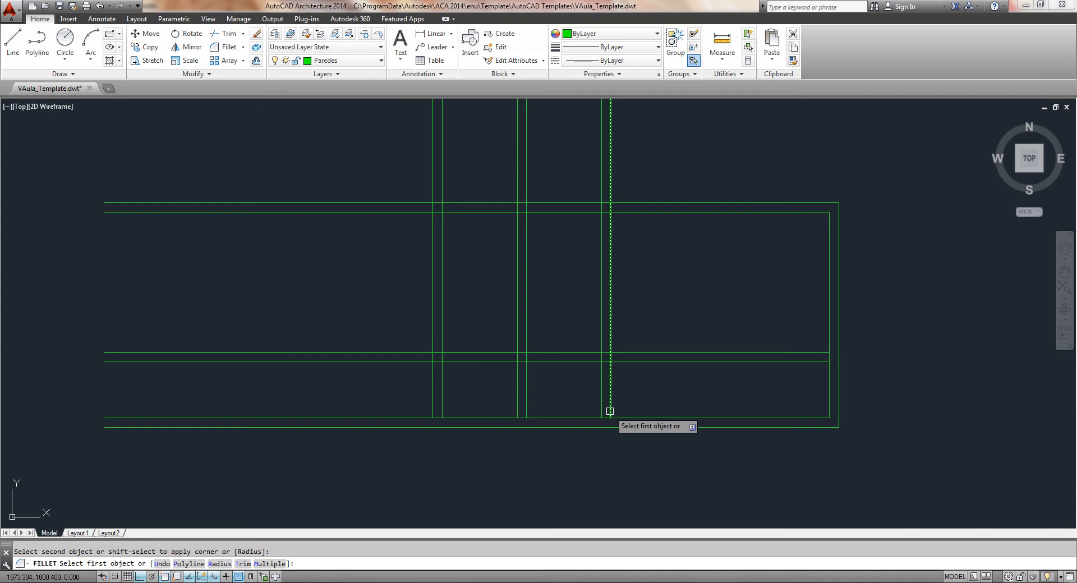
{"action": "key", "text": "Return"}
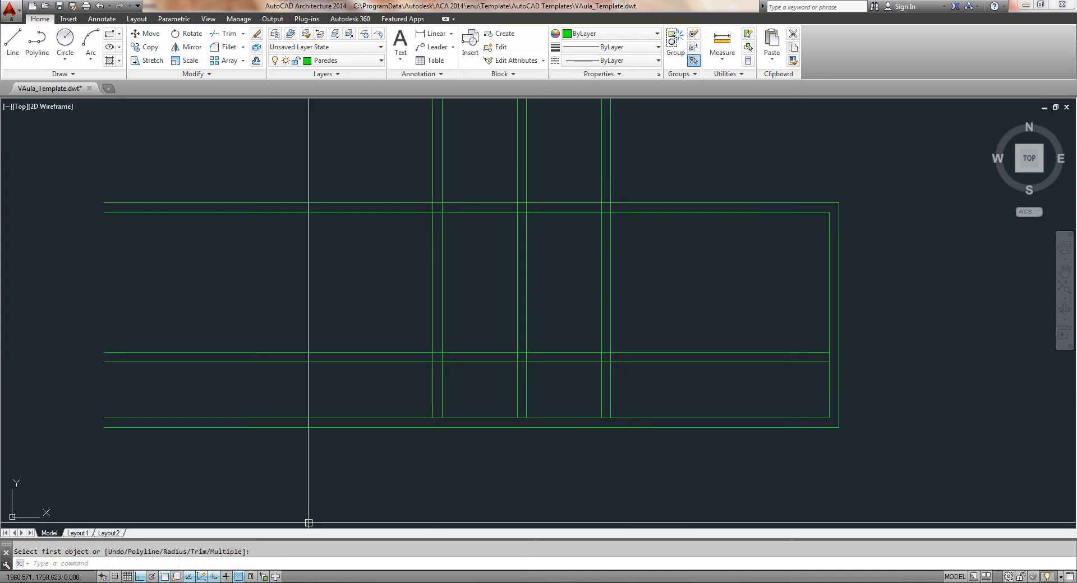
Step: Check the W.C. corner in the floor plan PDF and fillet both line pairs at the second W.C.'s lower-left corner in AutoCAD
{"action": "key", "text": "alt+Tab"}
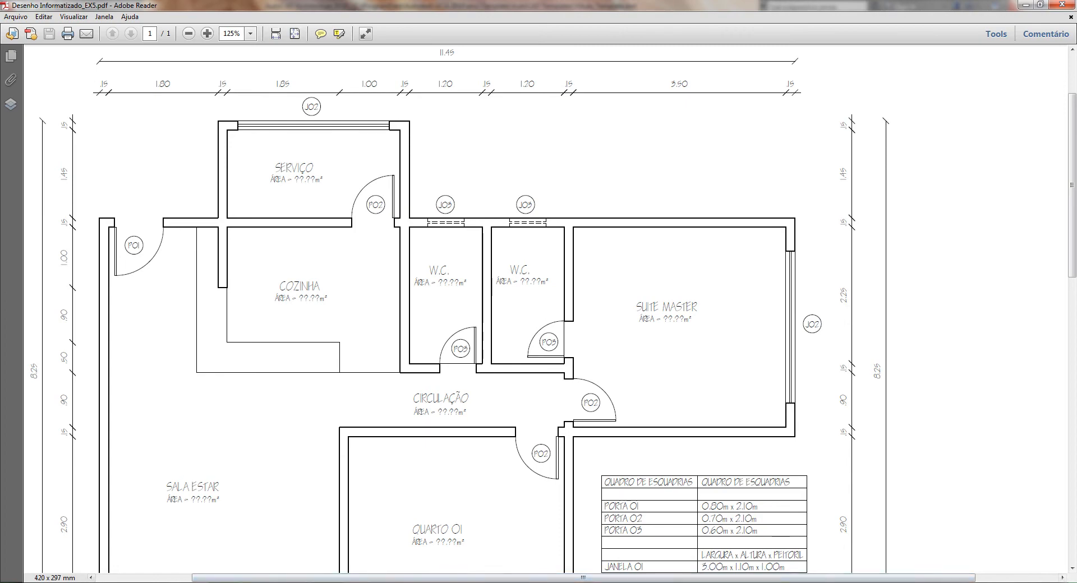
{"action": "key", "text": "alt+Tab"}
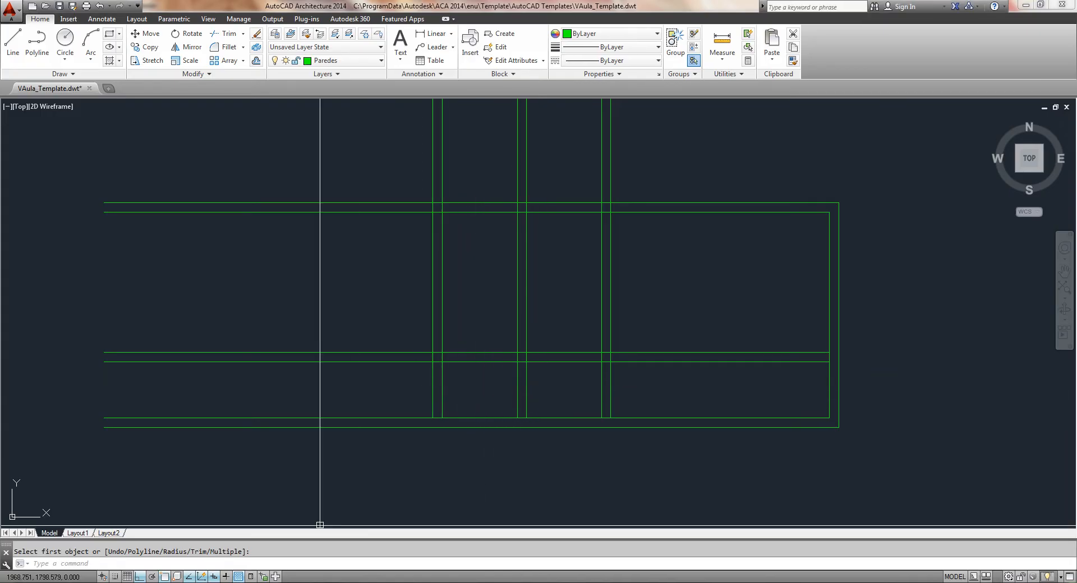
{"action": "key", "text": "alt+Tab"}
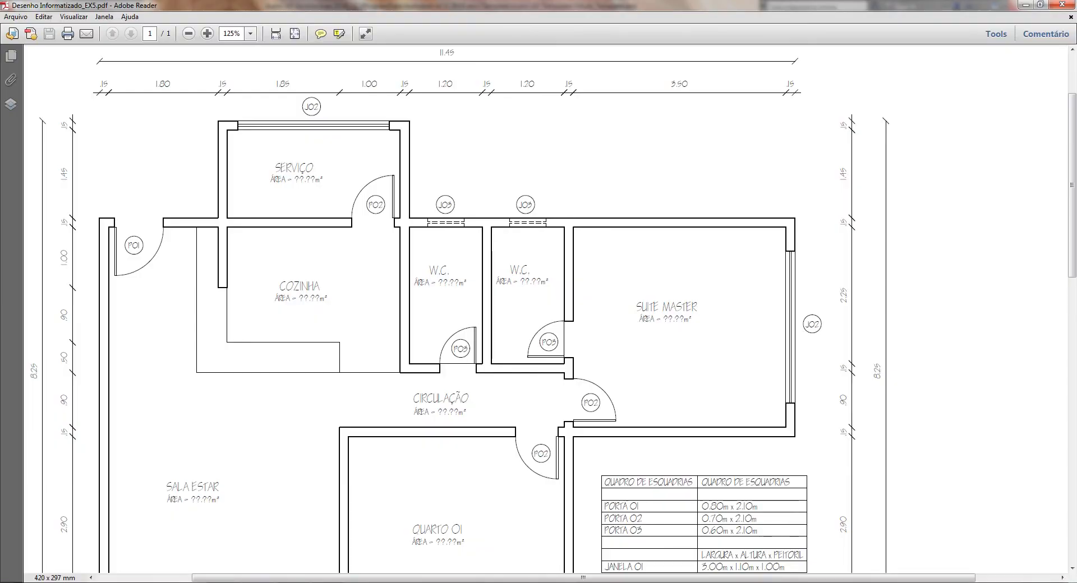
{"action": "key", "text": "alt+Tab"}
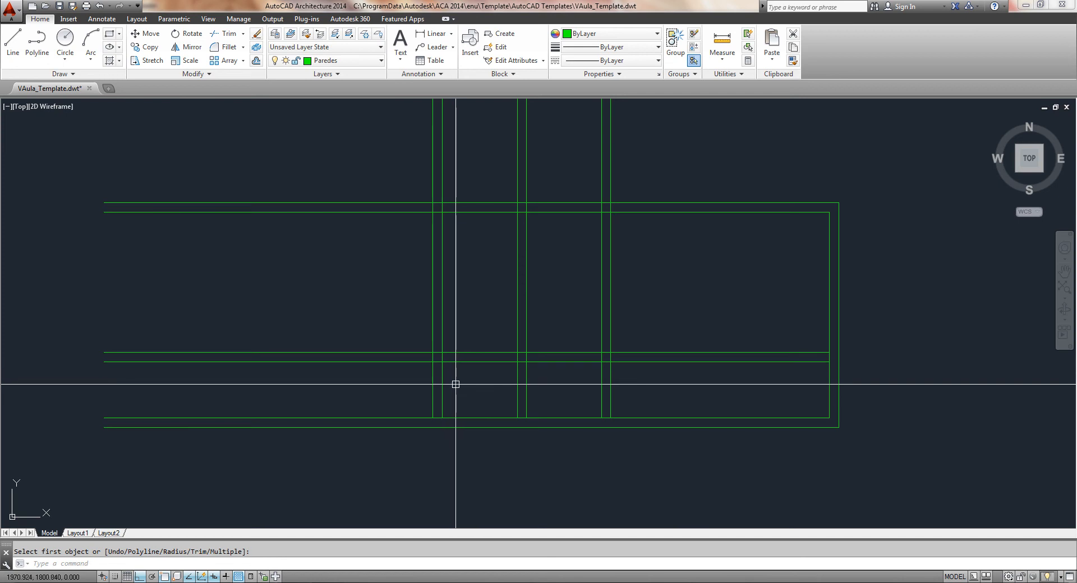
{"action": "left_click", "coordinate": [457, 352]}
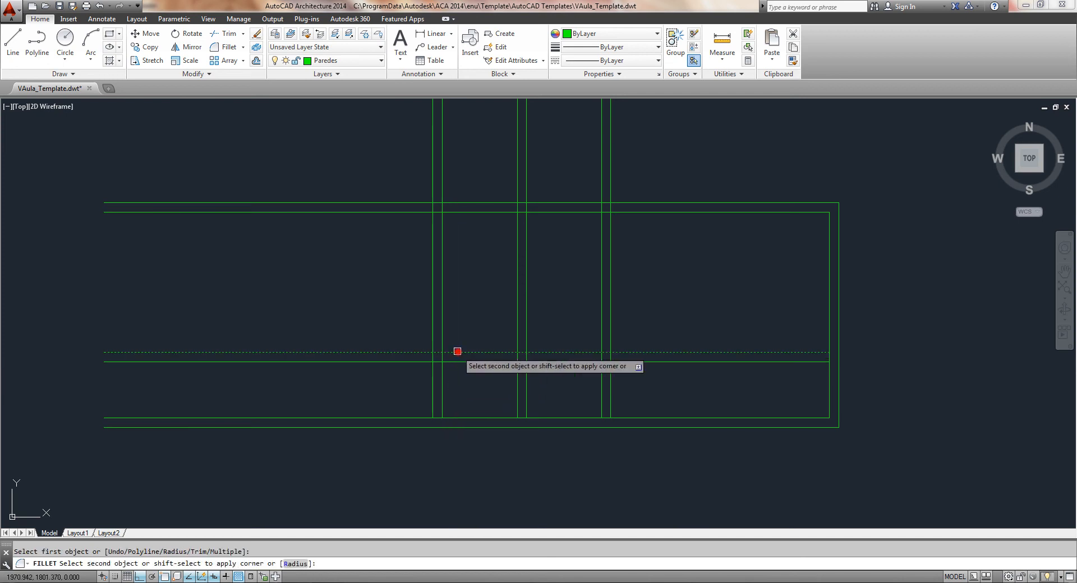
{"action": "left_click", "coordinate": [444, 327]}
{"action": "left_click", "coordinate": [433, 336]}
{"action": "key", "text": "Return"}
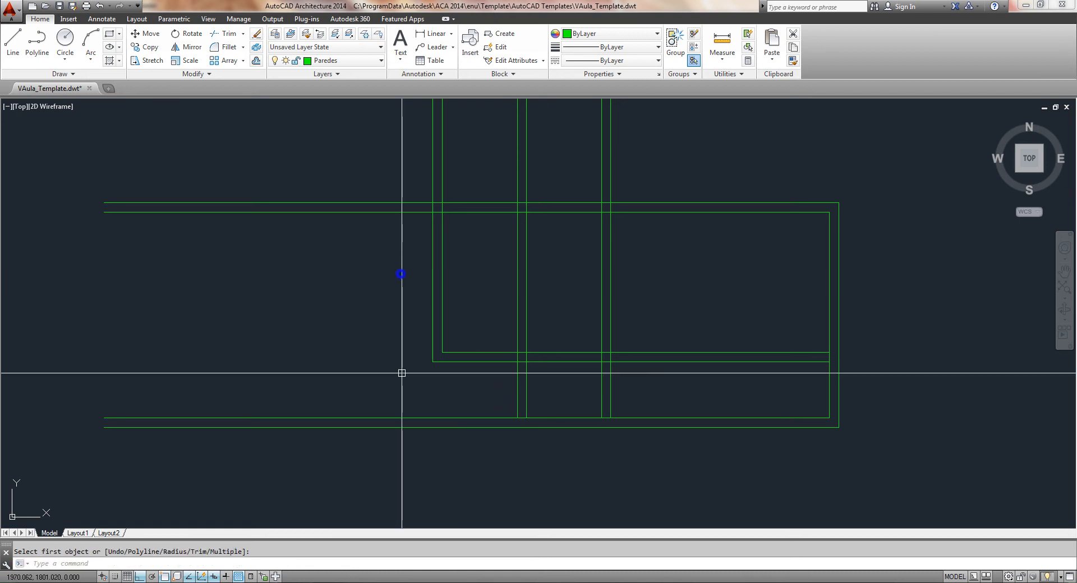
Step: Trim the two right interior walls above the top outer wall and the bathrooms' bottom wall lines inside the Suite Master
{"action": "mouse_move", "coordinate": [428, 277]}
{"action": "middle_mouse_down"}
{"action": "mouse_move", "coordinate": [403, 335]}
{"action": "mouse_move", "coordinate": [386, 343]}
{"action": "middle_mouse_up"}
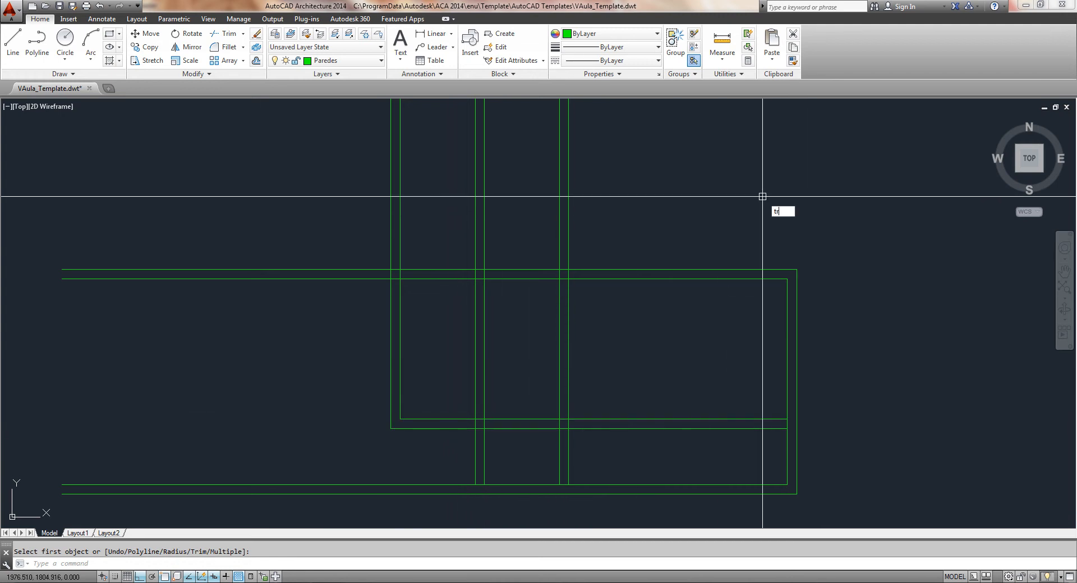
{"action": "key", "text": "Return"}
{"action": "key", "text": "Return"}
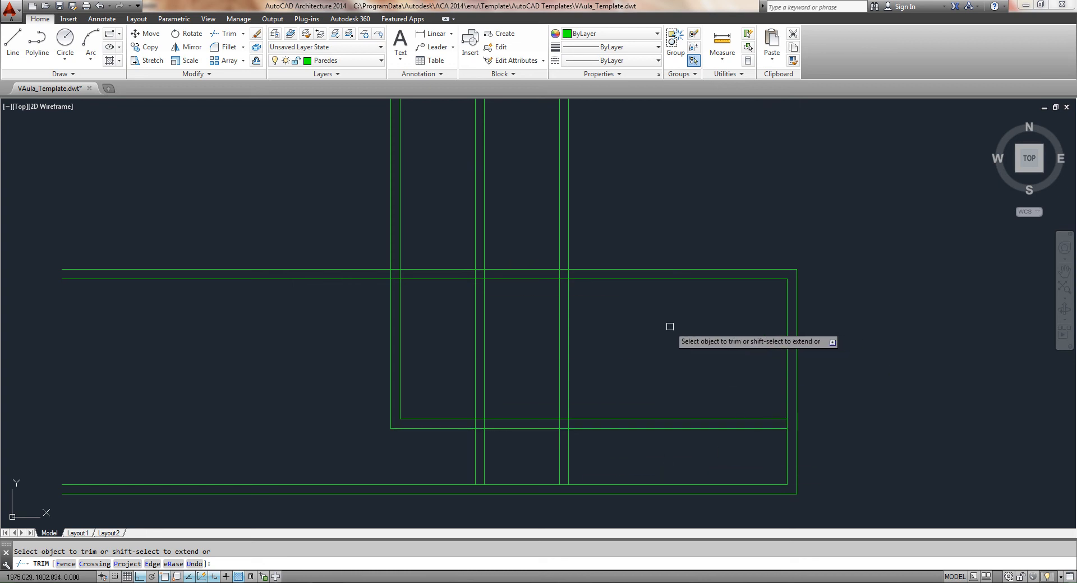
{"action": "left_click", "coordinate": [586, 248]}
{"action": "left_click", "coordinate": [553, 209]}
{"action": "left_click", "coordinate": [499, 257]}
{"action": "left_click", "coordinate": [449, 226]}
{"action": "left_click", "coordinate": [672, 453]}
{"action": "left_click", "coordinate": [654, 382]}
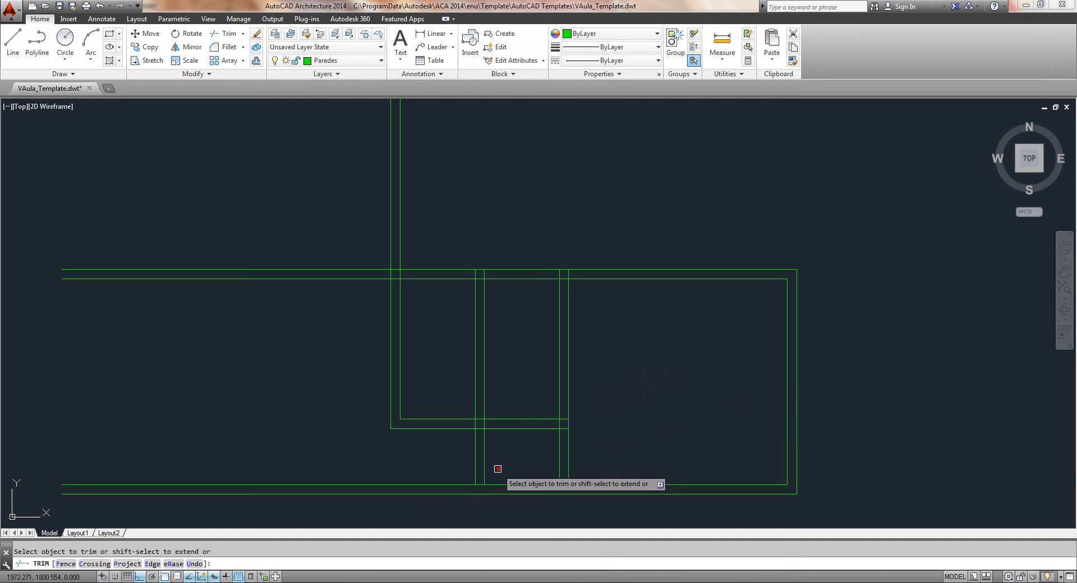
Step: Trim the bathroom divider below the W.C. area and clean up the wall junctions along the bathrooms' bottom wall
{"action": "scroll", "coordinate": [476, 432], "scroll_direction": "up", "scroll_amount": 4}
{"action": "left_click", "coordinate": [494, 414]}
{"action": "left_click", "coordinate": [469, 411]}
{"action": "left_click", "coordinate": [690, 416]}
{"action": "left_click", "coordinate": [699, 430]}
{"action": "left_click", "coordinate": [700, 403]}
{"action": "scroll", "coordinate": [699, 431], "scroll_direction": "down", "scroll_amount": 4}
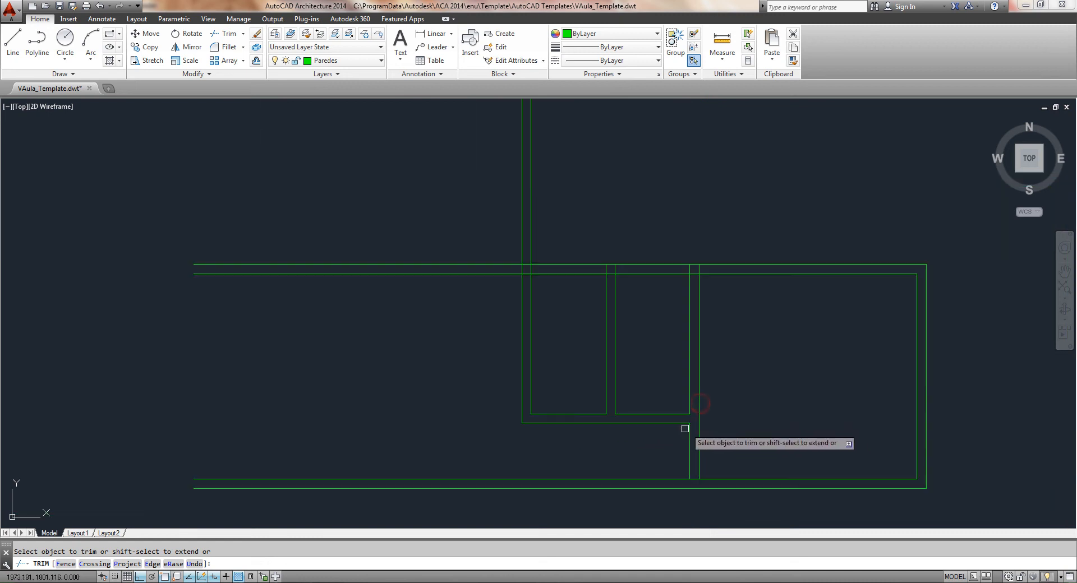
Step: Trim the overlapping segments where the Suite Master wall and the bathroom divider meet the top outer wall
{"action": "scroll", "coordinate": [678, 274], "scroll_direction": "up", "scroll_amount": 4}
{"action": "left_click", "coordinate": [710, 282]}
{"action": "left_click", "coordinate": [734, 270]}
{"action": "left_click", "coordinate": [700, 265]}
{"action": "left_click", "coordinate": [704, 272]}
{"action": "left_click", "coordinate": [693, 267]}
{"action": "left_click", "coordinate": [496, 283]}
{"action": "left_click", "coordinate": [525, 272]}
{"action": "left_click", "coordinate": [472, 267]}
{"action": "scroll", "coordinate": [328, 324], "scroll_direction": "down", "scroll_amount": 2}
{"action": "scroll", "coordinate": [285, 311], "scroll_direction": "up", "scroll_amount": 3}
{"action": "scroll", "coordinate": [314, 302], "scroll_direction": "down", "scroll_amount": 3}
Step: Check the floor plan PDF and trim the crossing segments where the second W.C.'s left wall meets the top outer wall
{"action": "key", "text": "alt+Tab"}
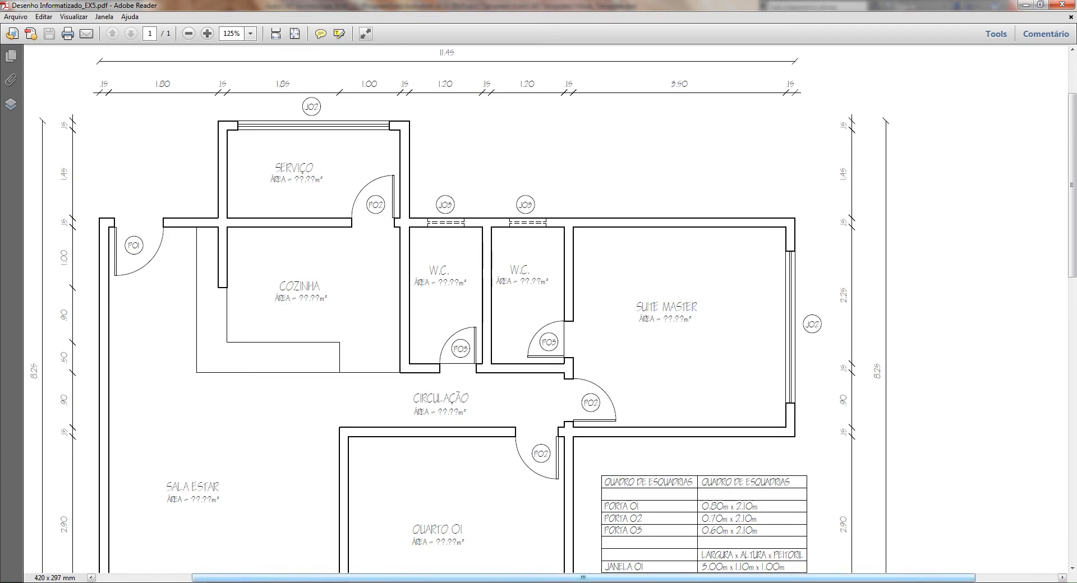
{"action": "key", "text": "alt+Tab"}
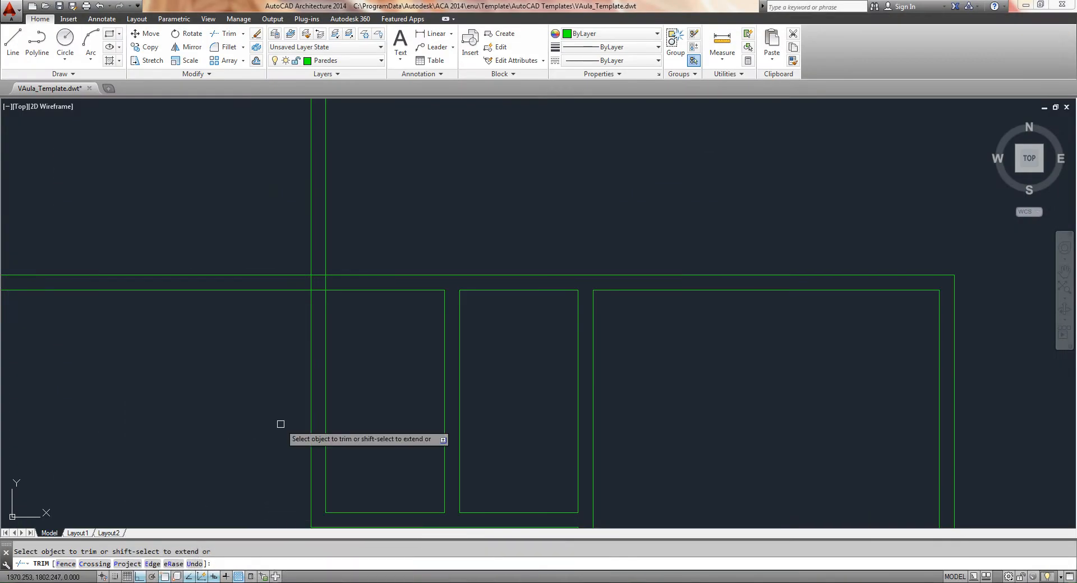
{"action": "left_click", "coordinate": [324, 284]}
{"action": "left_click", "coordinate": [312, 283]}
{"action": "left_click", "coordinate": [320, 275]}
{"action": "scroll", "coordinate": [392, 347], "scroll_direction": "down", "scroll_amount": 4}
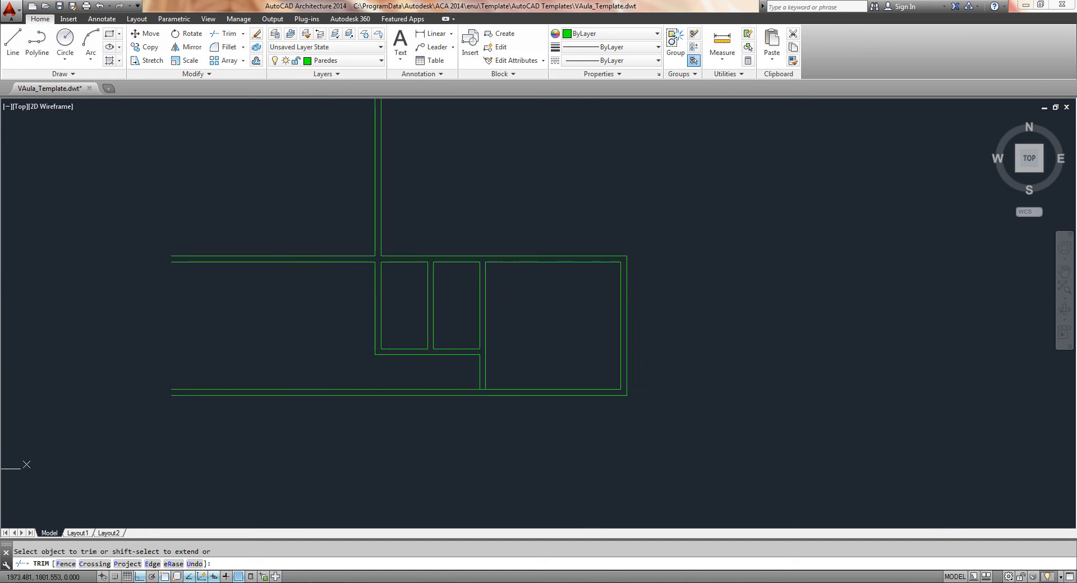
Step: Offset the left line of the vertical wall above the top outer wall 2.85 to the left
{"action": "scroll", "coordinate": [474, 331], "scroll_direction": "up", "scroll_amount": 6}
{"action": "scroll", "coordinate": [456, 368], "scroll_direction": "down", "scroll_amount": 8}
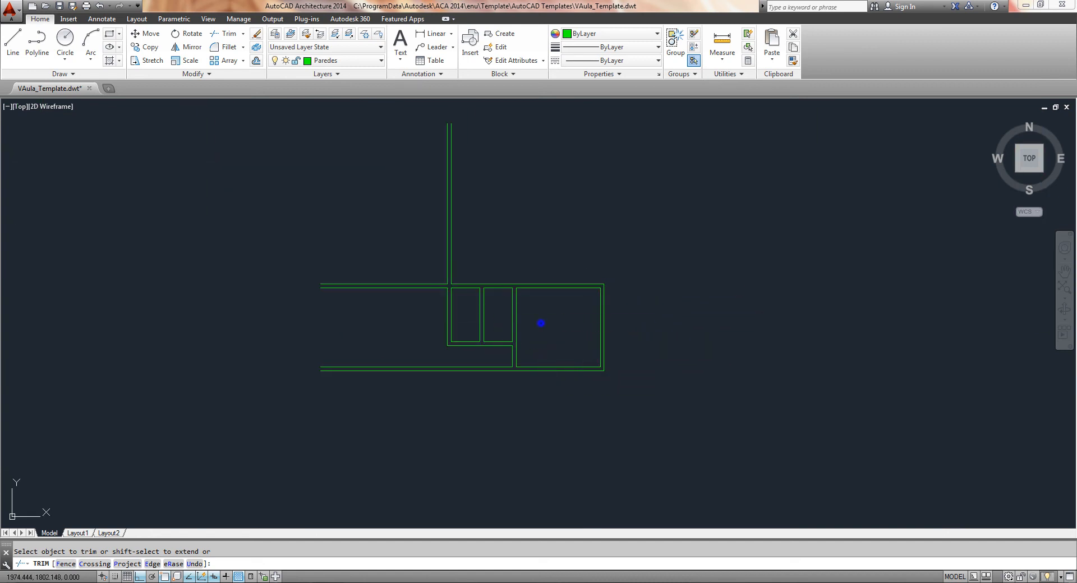
{"action": "key", "text": "Escape"}
{"action": "scroll", "coordinate": [419, 427], "scroll_direction": "up", "scroll_amount": 2}
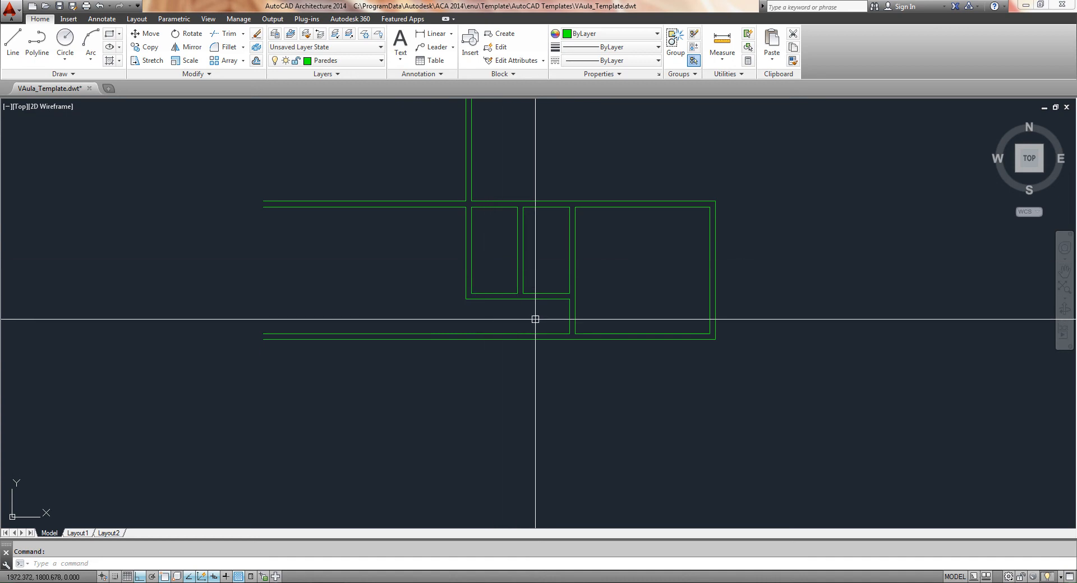
{"action": "middle_click_drag", "start_coordinate": [500, 321], "coordinate": [556, 421]}
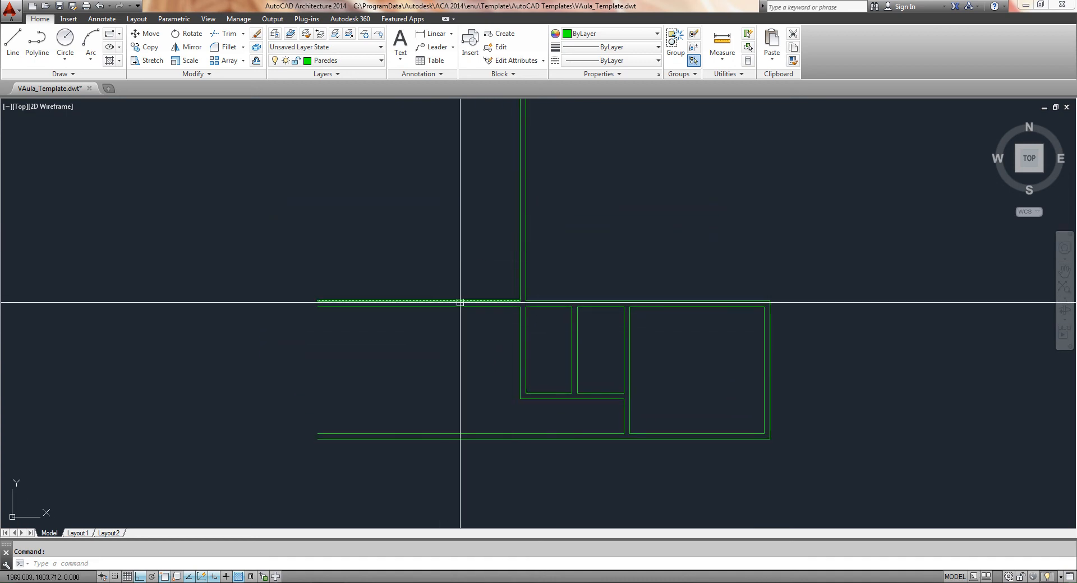
{"action": "left_click", "coordinate": [247, 582]}
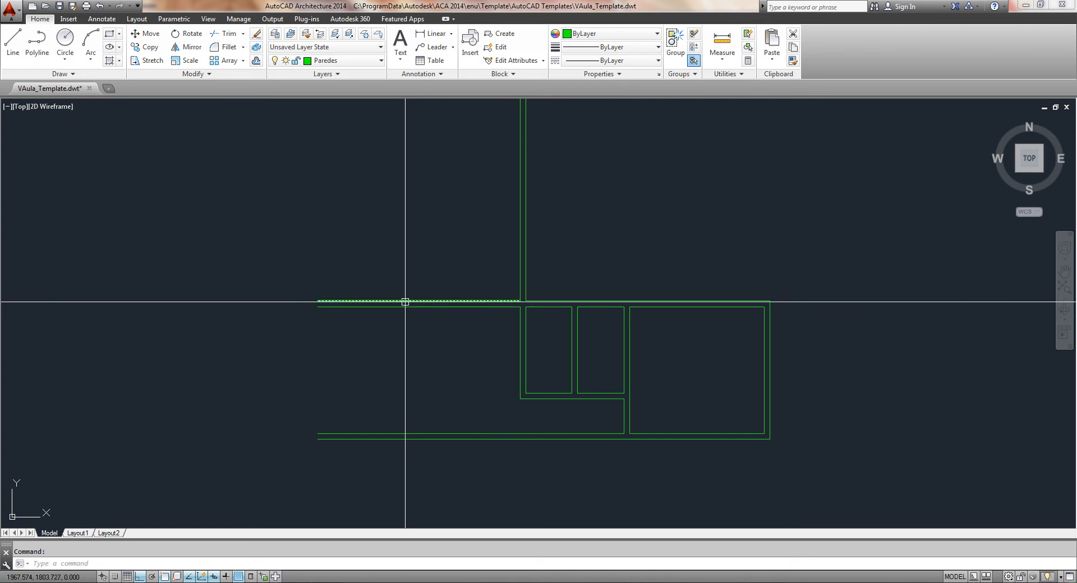
{"action": "type", "text": "o"}
{"action": "key", "text": "Return"}
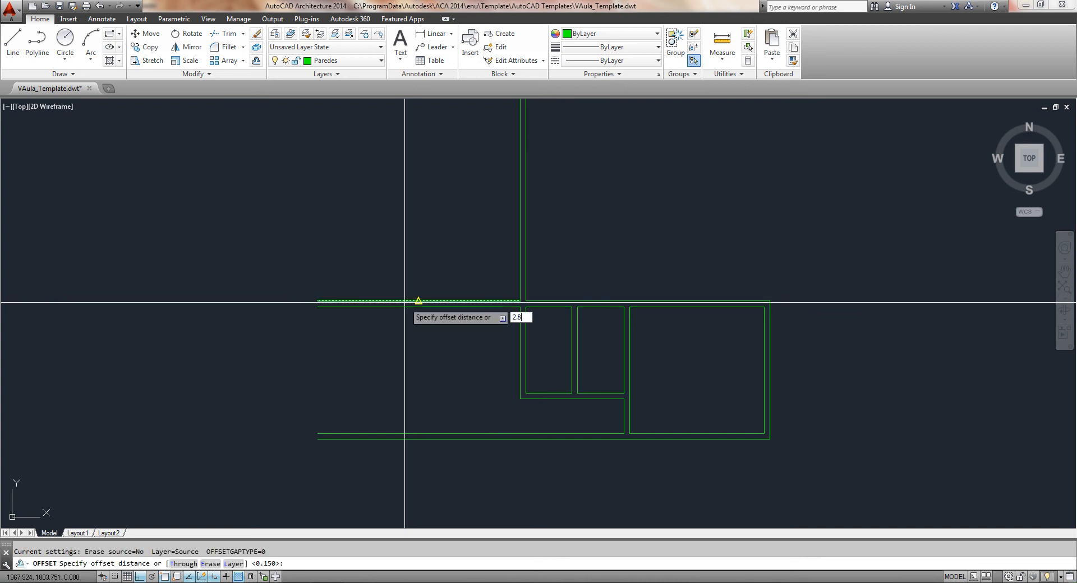
{"action": "type", "text": "2.8"}
{"action": "key", "text": "Return"}
{"action": "left_click", "coordinate": [518, 271]}
{"action": "left_click", "coordinate": [406, 272]}
{"action": "key", "text": "Return"}
Step: Offset the new vertical line 0.15 to the left to give the Serviço's left wall its thickness
{"action": "key", "text": "Return"}
{"action": "type", "text": "."}
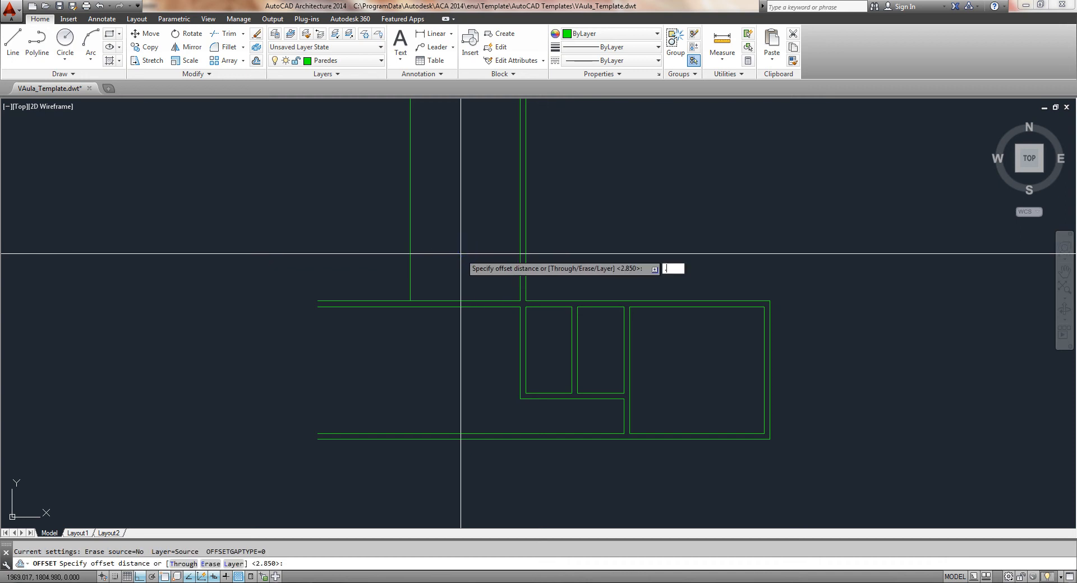
{"action": "key", "text": "Return"}
{"action": "left_click", "coordinate": [409, 274]}
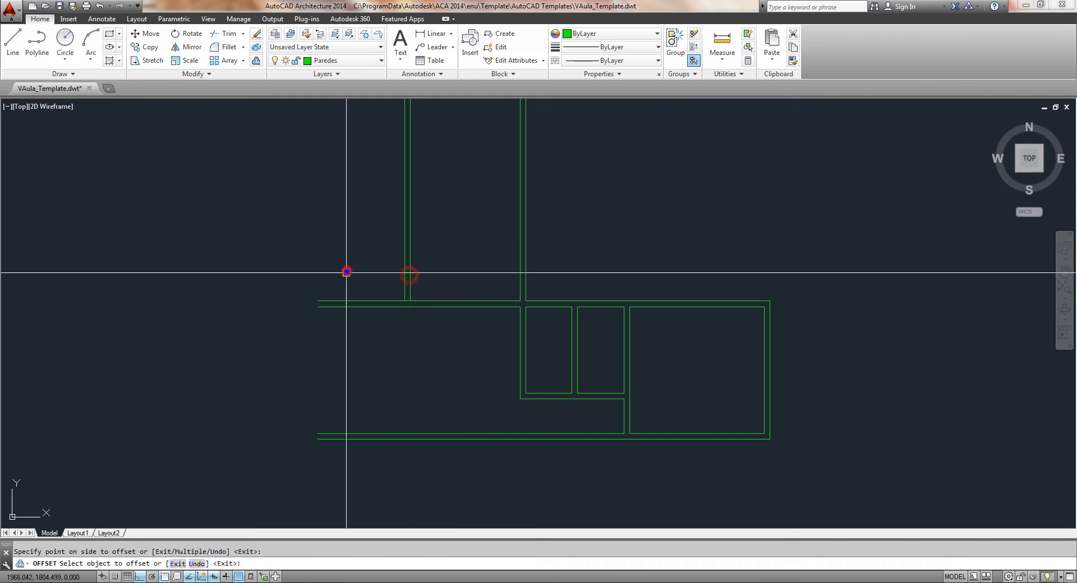
{"action": "left_click", "coordinate": [348, 281]}
{"action": "key", "text": "Return"}
Step: Check the Serviço's depth in the floor plan PDF and offset the top outer wall's upper line 1.45 upward
{"action": "key", "text": "alt+Tab"}
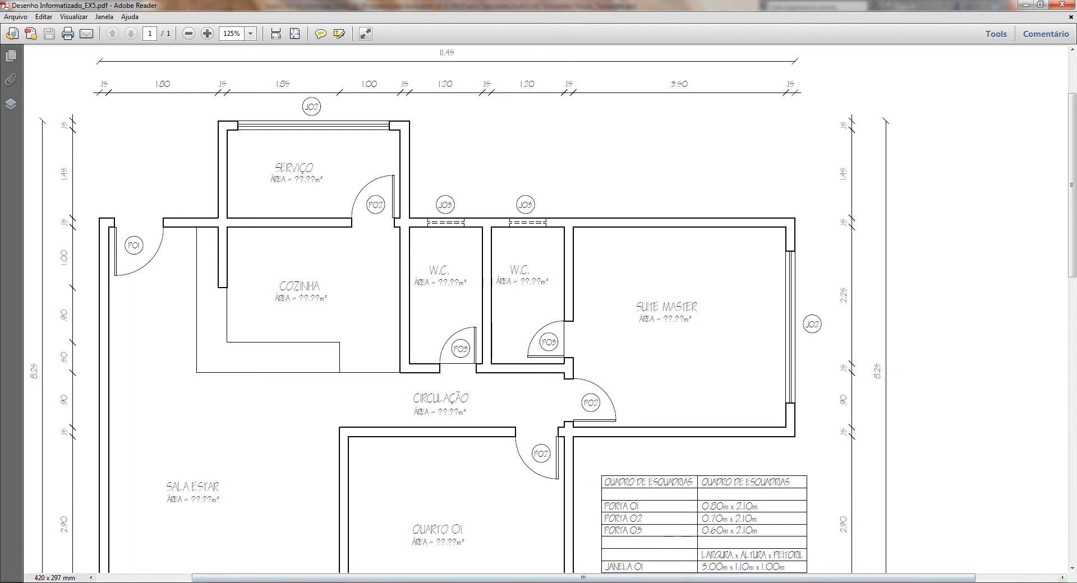
{"action": "key", "text": "alt+Tab"}
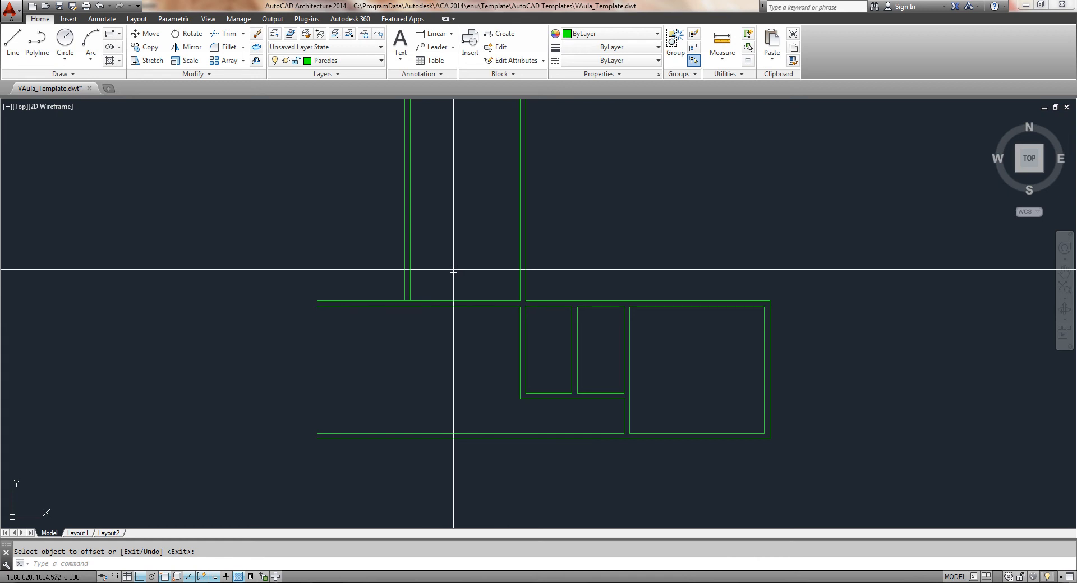
{"action": "key", "text": "Return"}
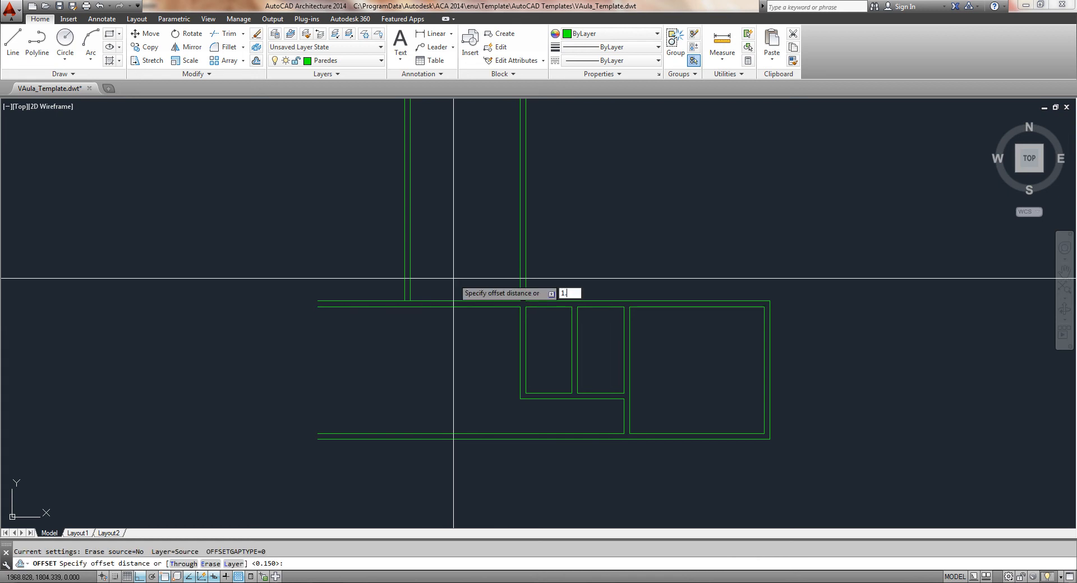
{"action": "type", "text": "1.45"}
{"action": "key", "text": "Return"}
{"action": "left_click", "coordinate": [452, 301]}
{"action": "left_click", "coordinate": [464, 216]}
{"action": "key", "text": "Return"}
Step: Offset the Serviço's new horizontal line 0.15 upward to form its top wall
{"action": "key", "text": "Return"}
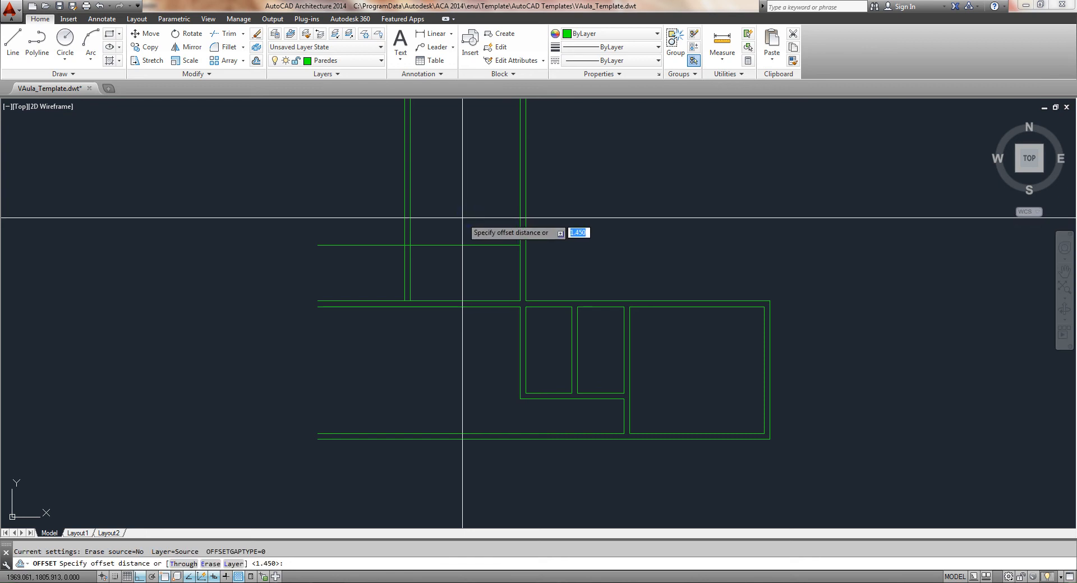
{"action": "left_click", "coordinate": [470, 243]}
{"action": "left_click", "coordinate": [472, 202]}
{"action": "right_click", "coordinate": [471, 201]}
Step: Fillet the inner and outer wall lines of the Serviço into sharp corners at both upper corners, using the Multiple option
{"action": "scroll", "coordinate": [448, 223], "scroll_direction": "up", "scroll_amount": 2}
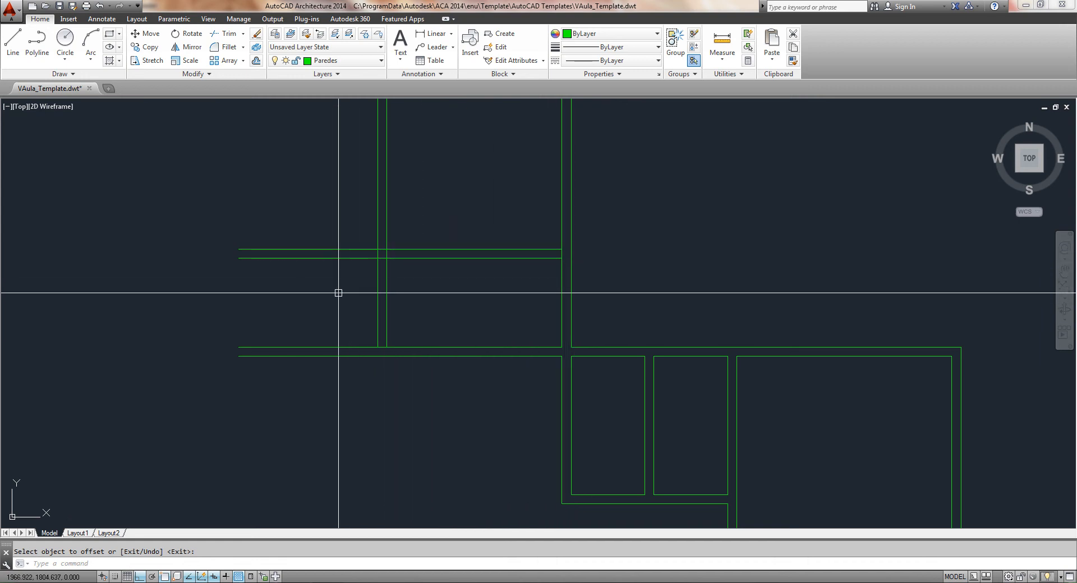
{"action": "key", "text": "Return"}
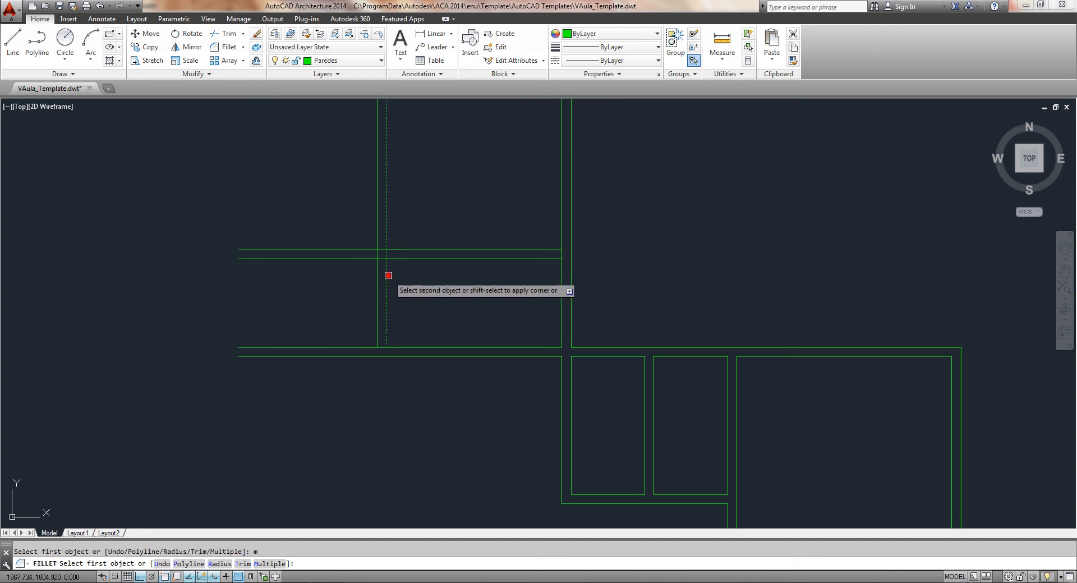
{"action": "left_click", "coordinate": [410, 258]}
{"action": "left_click", "coordinate": [376, 281]}
{"action": "left_click", "coordinate": [421, 249]}
{"action": "left_click", "coordinate": [536, 258]}
{"action": "left_click", "coordinate": [561, 281]}
{"action": "left_click", "coordinate": [540, 250]}
{"action": "left_click", "coordinate": [571, 289]}
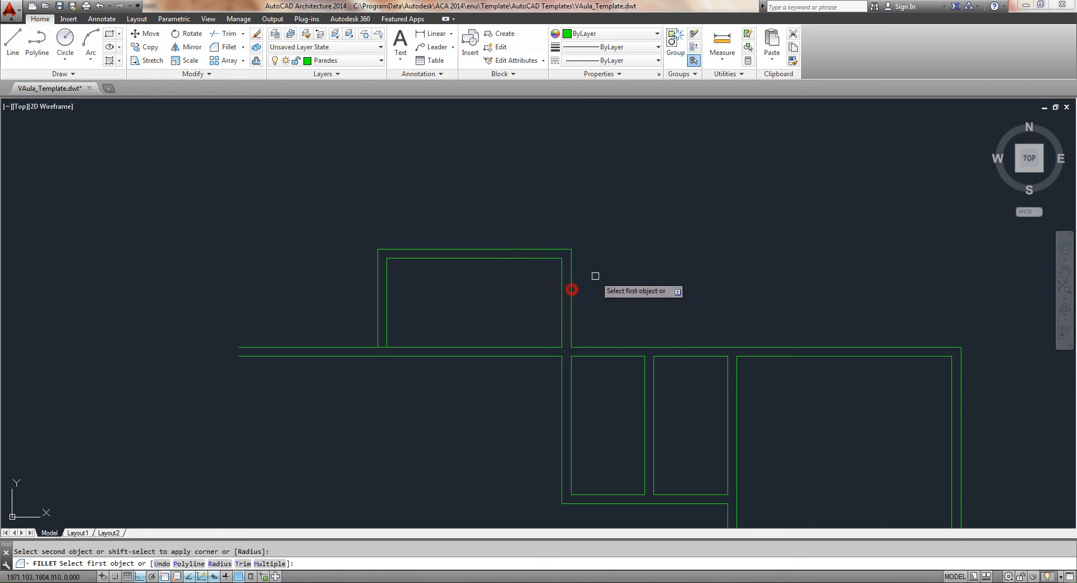
{"action": "right_click", "coordinate": [387, 356]}
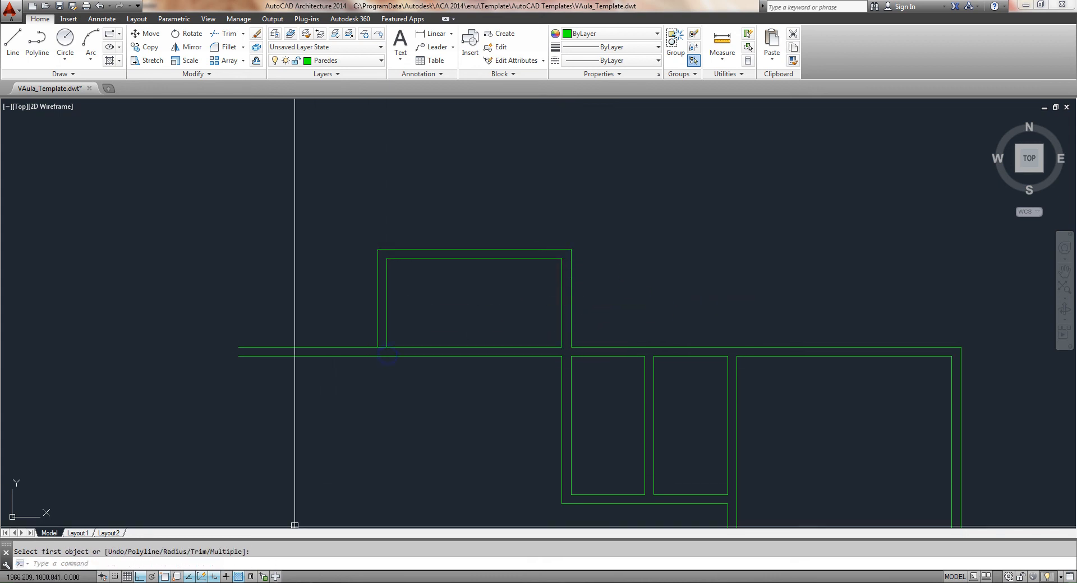
Step: Check the floor plan PDF and trim the top outer wall's segment between the two lines of the Serviço's left wall
{"action": "left_click", "coordinate": [223, 533]}
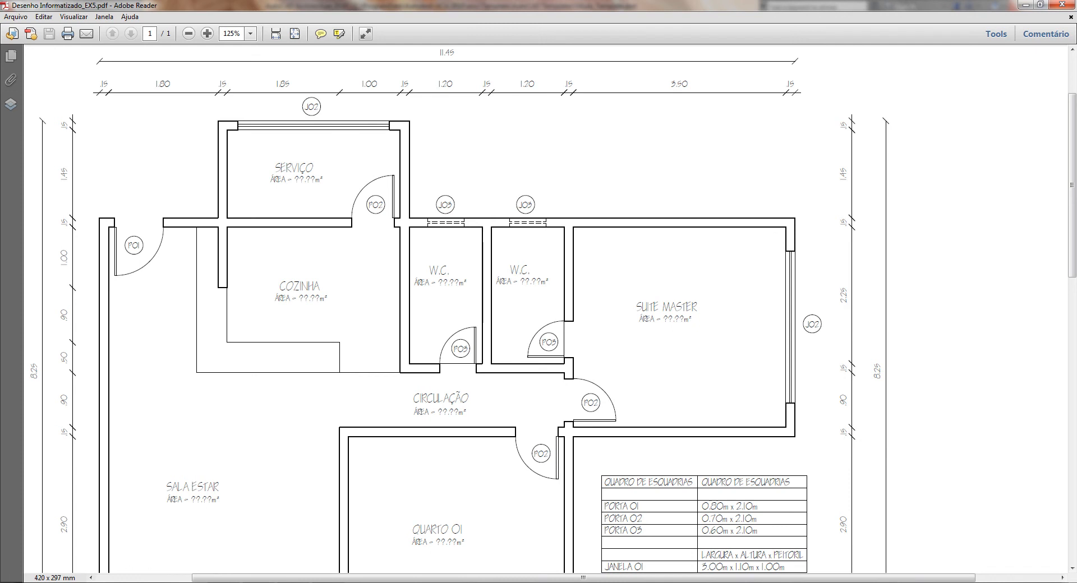
{"action": "left_click", "coordinate": [224, 582]}
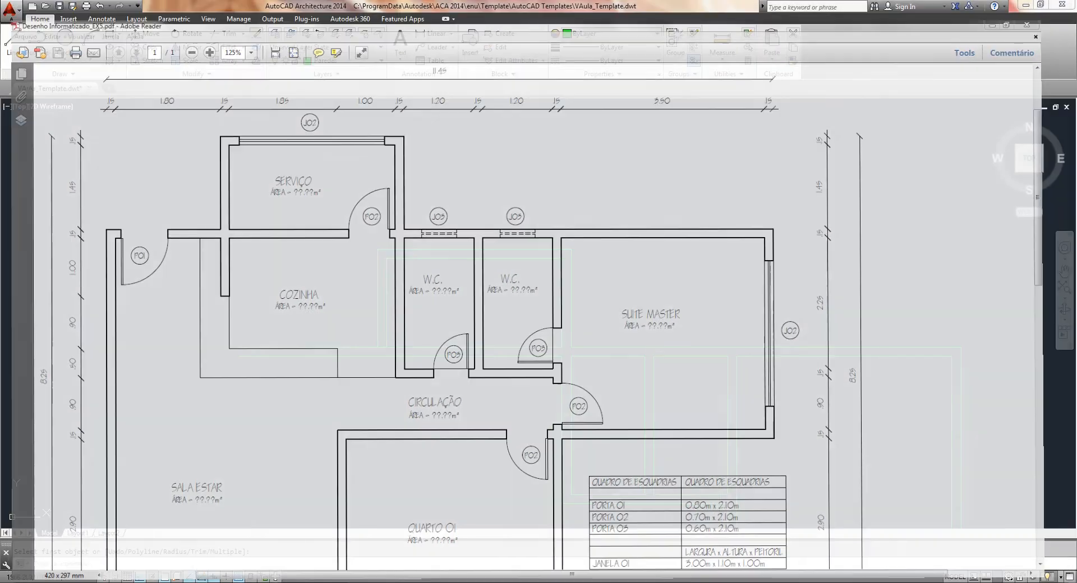
{"action": "scroll", "coordinate": [382, 349], "scroll_direction": "up", "scroll_amount": 4}
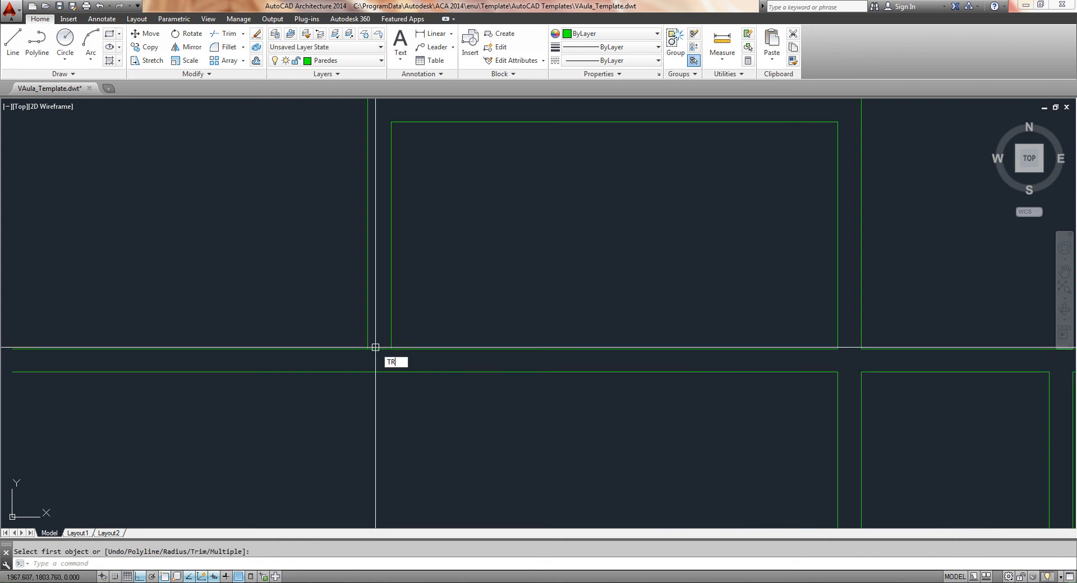
{"action": "key", "text": "Return"}
{"action": "key", "text": "Return"}
{"action": "scroll", "coordinate": [490, 293], "scroll_direction": "down", "scroll_amount": 5}
{"action": "middle_click_drag", "start_coordinate": [514, 284], "coordinate": [526, 270]}
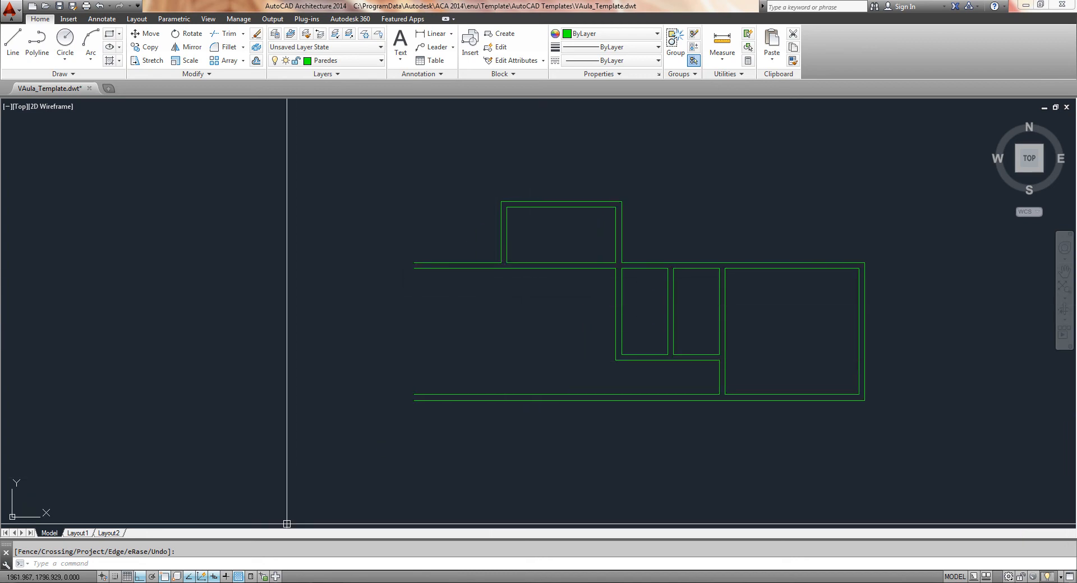
Step: Check the entrance width in the floor plan PDF and offset the Serviço's left outer line 1.8 to the left
{"action": "key", "text": "alt+Tab"}
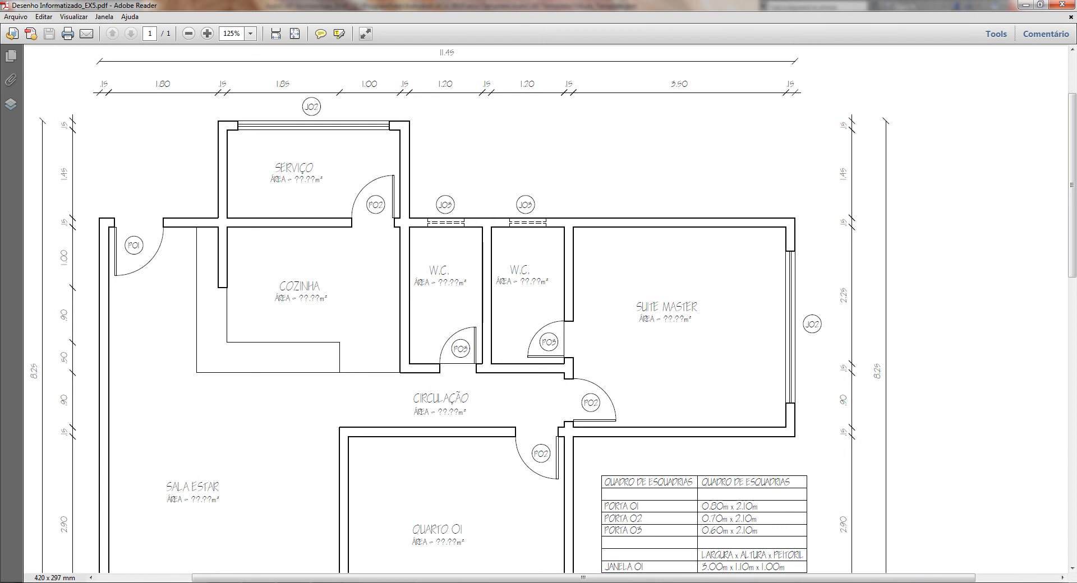
{"action": "key", "text": "alt+Tab"}
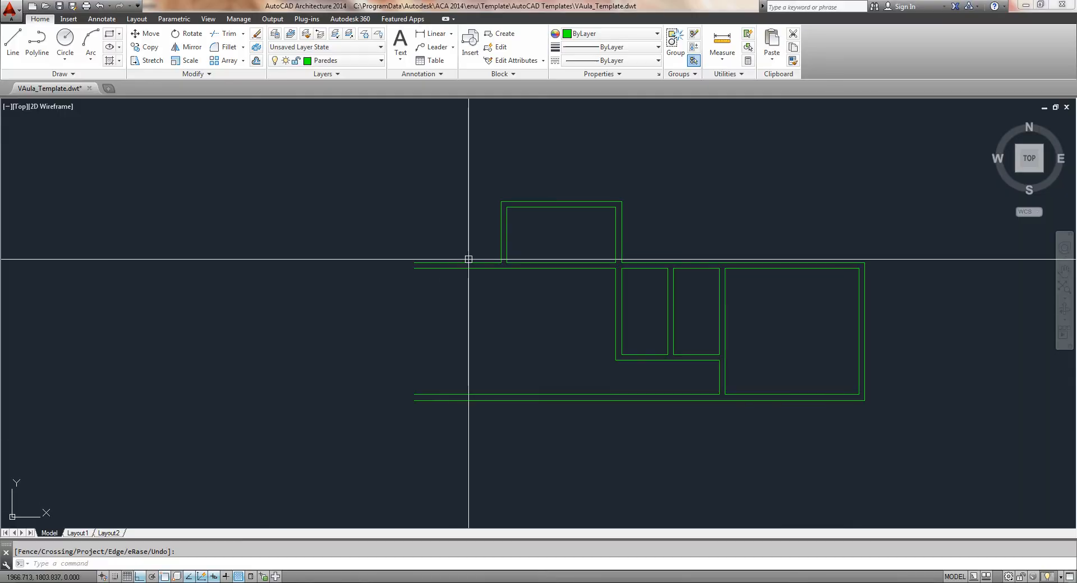
{"action": "type", "text": "o"}
{"action": "key", "text": "Return"}
{"action": "type", "text": "1.2"}
{"action": "key", "text": "Return"}
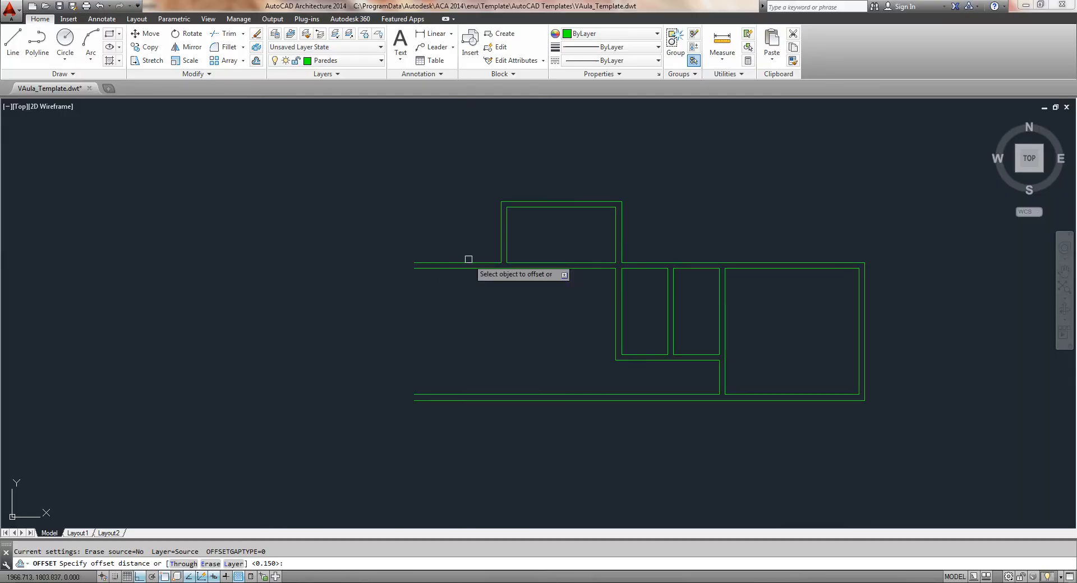
{"action": "left_click", "coordinate": [500, 231]}
{"action": "left_click", "coordinate": [422, 231]}
{"action": "key", "text": "Return"}
Step: Offset the new short vertical line 0.15 to the left to form the Sala Estar's left wall
{"action": "key", "text": "Return"}
{"action": "type", "text": ".1"}
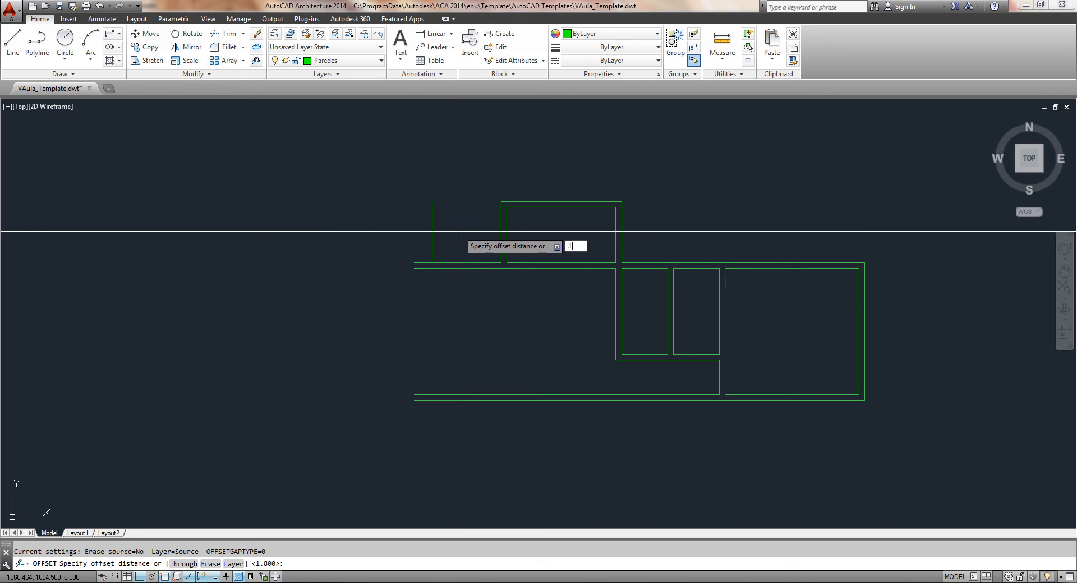
{"action": "type", "text": "5"}
{"action": "key", "text": "Return"}
{"action": "left_click", "coordinate": [431, 239]}
{"action": "left_click", "coordinate": [387, 238]}
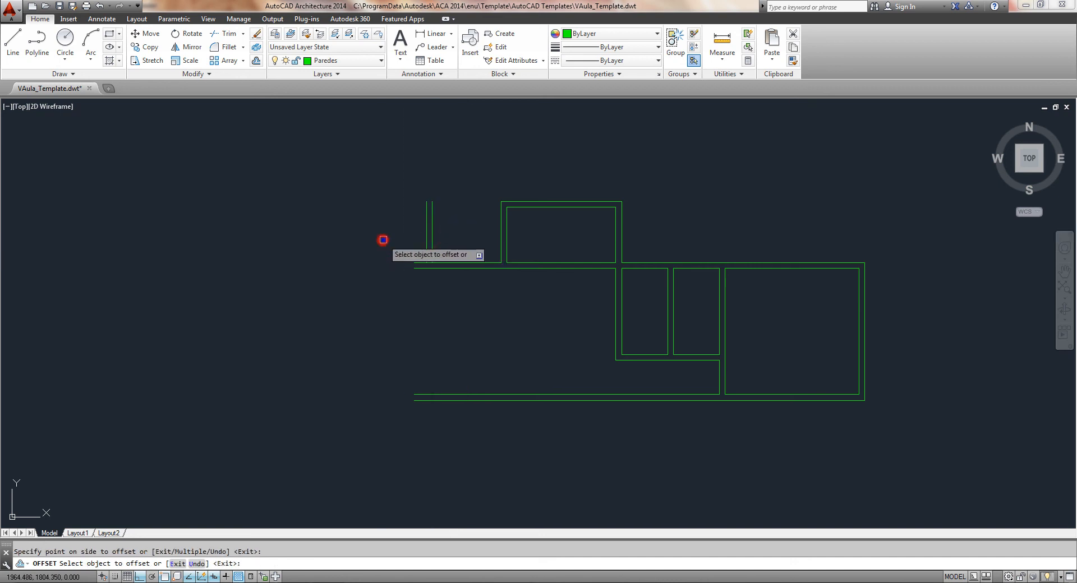
{"action": "scroll", "coordinate": [411, 340], "scroll_direction": "down", "scroll_amount": 3}
{"action": "scroll", "coordinate": [406, 307], "scroll_direction": "up", "scroll_amount": 4}
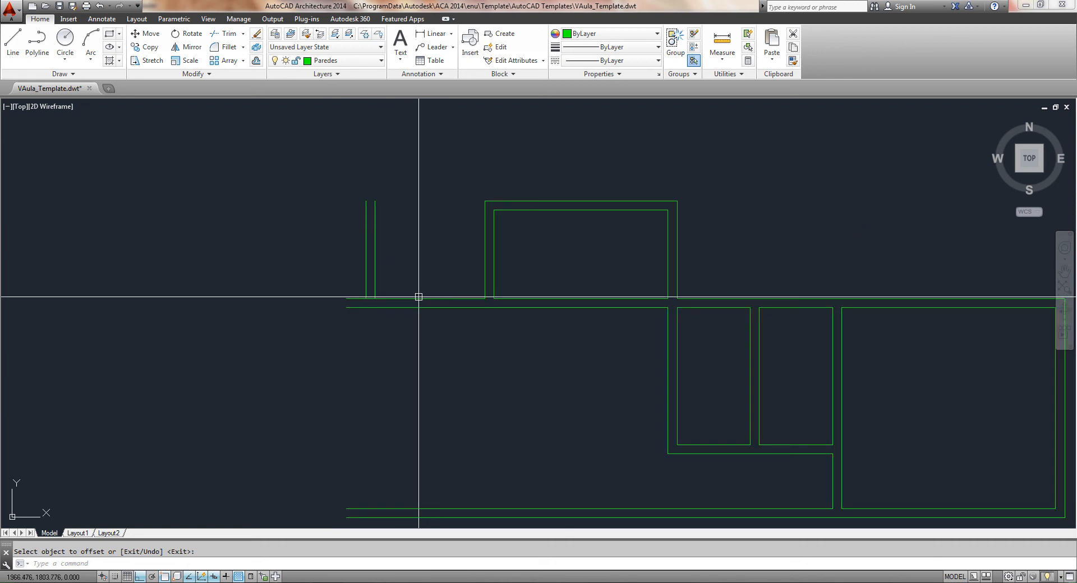
{"action": "key", "text": "Escape"}
Step: Move the pair of Sala Estar left wall lines straight down below the top outer wall
{"action": "left_click", "coordinate": [411, 256]}
{"action": "left_click", "coordinate": [314, 222]}
{"action": "key", "text": "Return"}
{"action": "left_click", "coordinate": [248, 233]}
{"action": "left_click", "coordinate": [220, 350]}
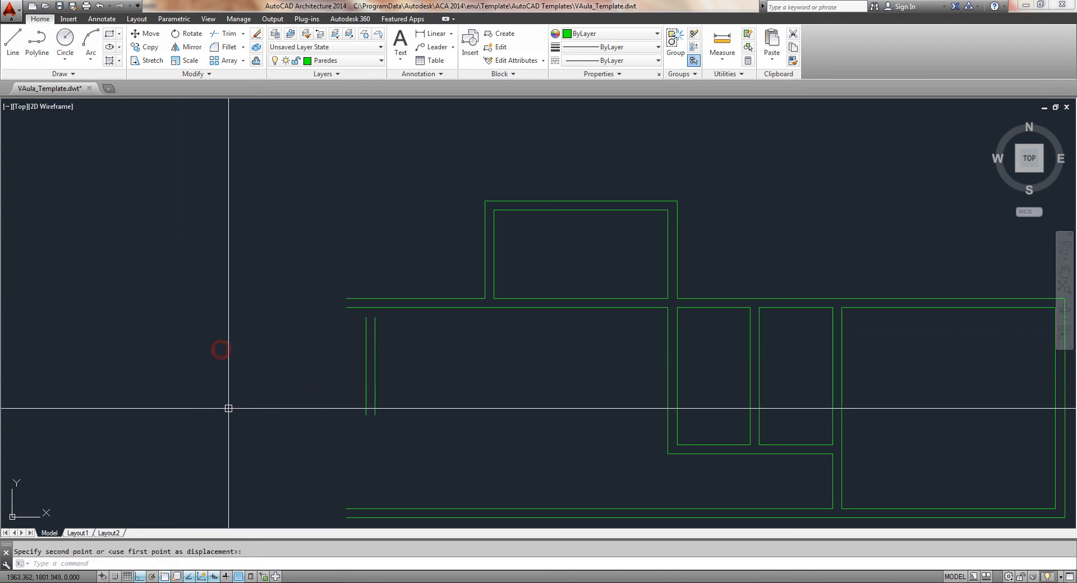
Step: Fillet the inner and outer left wall lines with the matching top outer wall lines to close the Sala Estar's upper-left corner
{"action": "type", "text": "f"}
{"action": "key", "text": "Return"}
{"action": "type", "text": "m"}
{"action": "key", "text": "Return"}
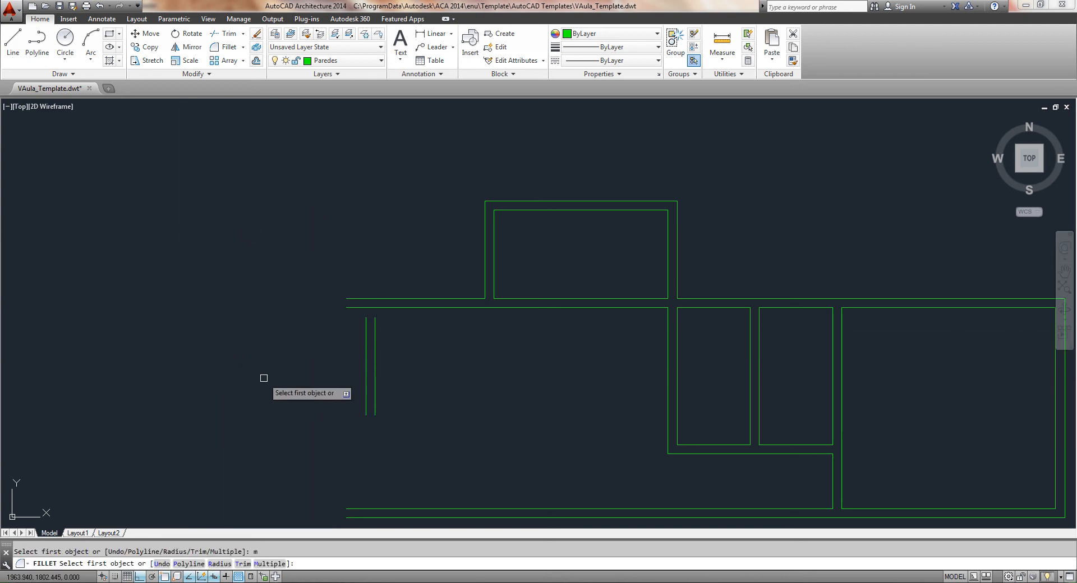
{"action": "left_click", "coordinate": [375, 343]}
{"action": "left_click", "coordinate": [397, 307]}
{"action": "left_click", "coordinate": [366, 343]}
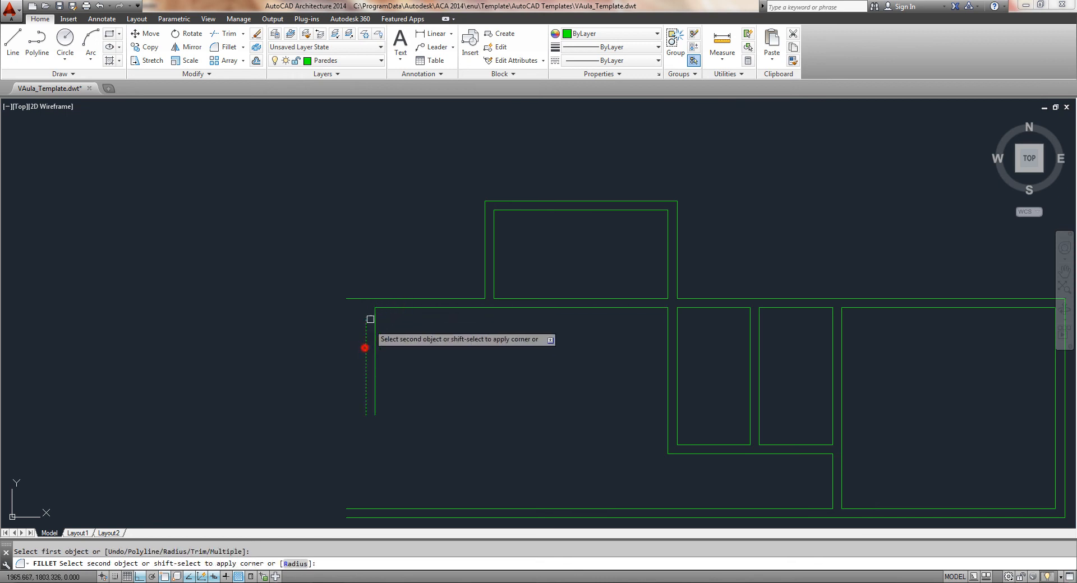
{"action": "left_click", "coordinate": [409, 299]}
{"action": "key", "text": "Return"}
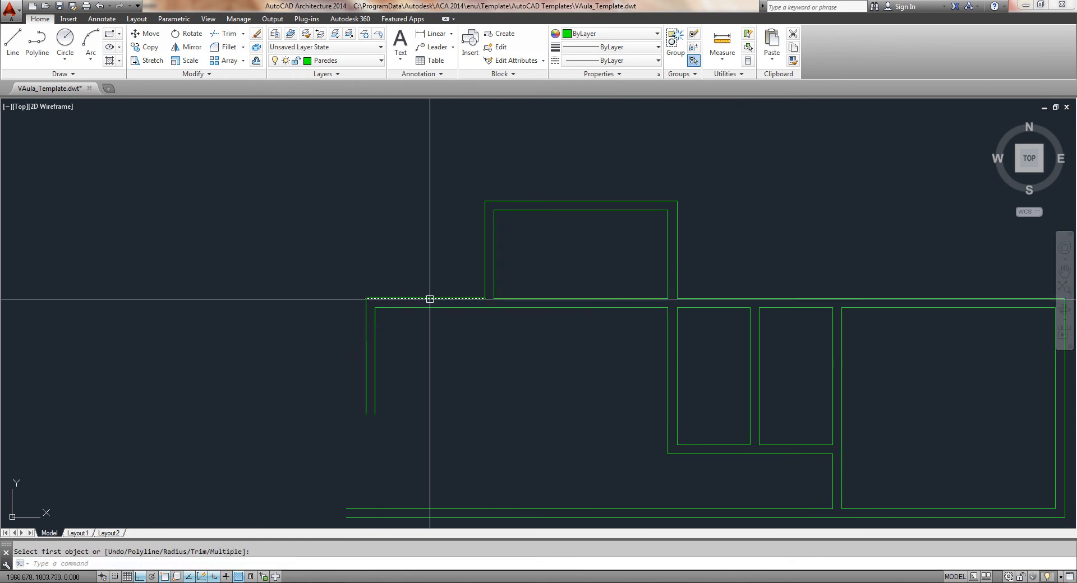
Step: Check Quarto 01's depth in the floor plan PDF and offset the lower outer wall line 2.9 downward
{"action": "middle_click_drag", "start_coordinate": [275, 376], "coordinate": [268, 303]}
{"action": "scroll", "coordinate": [268, 303], "scroll_direction": "down", "scroll_amount": 2}
{"action": "middle_click_drag", "start_coordinate": [322, 408], "coordinate": [298, 349]}
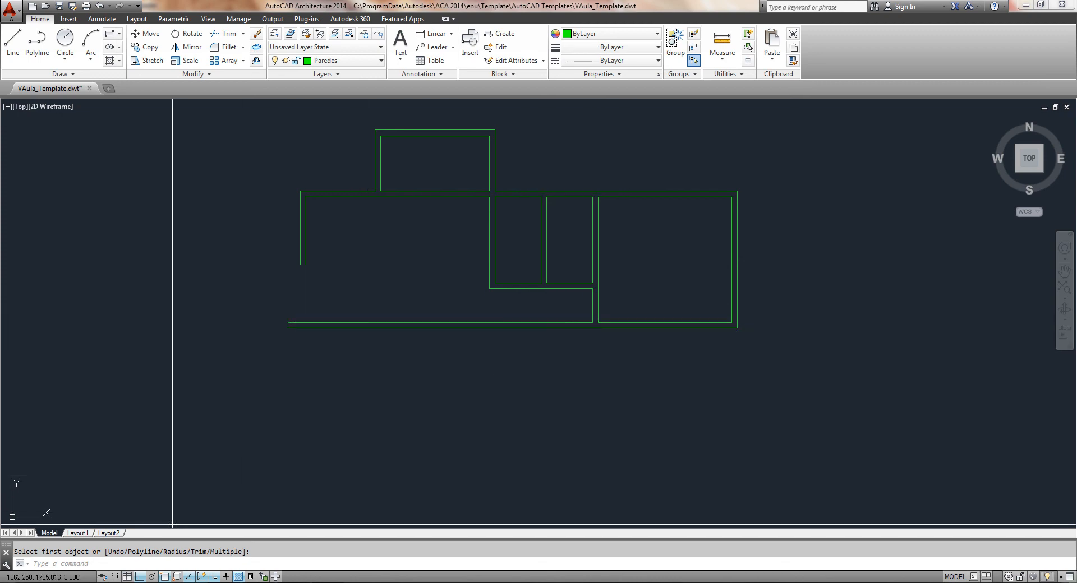
{"action": "key", "text": "alt+Tab"}
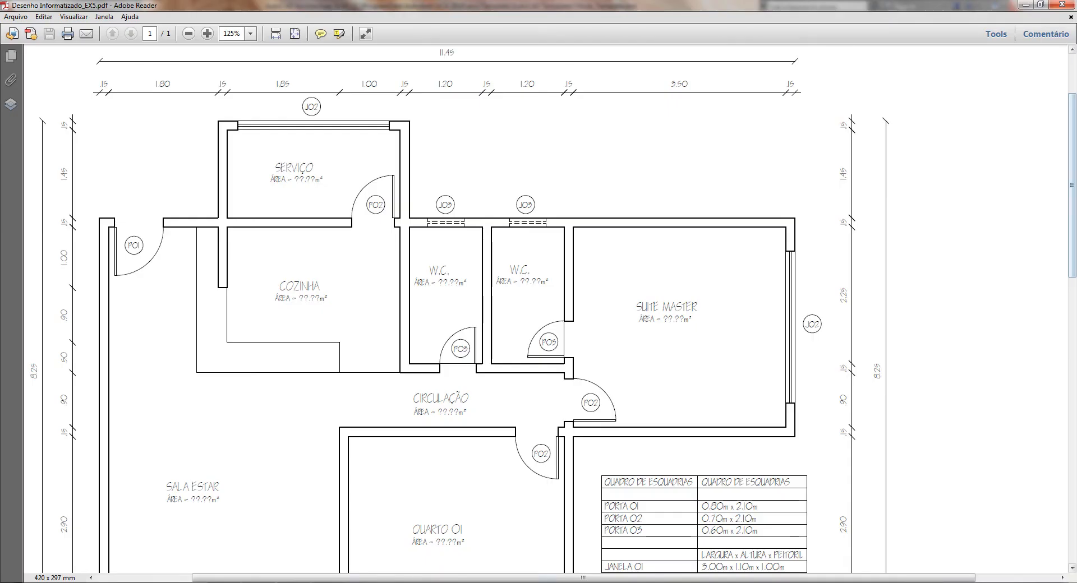
{"action": "scroll", "coordinate": [554, 310], "scroll_direction": "down", "scroll_amount": 8}
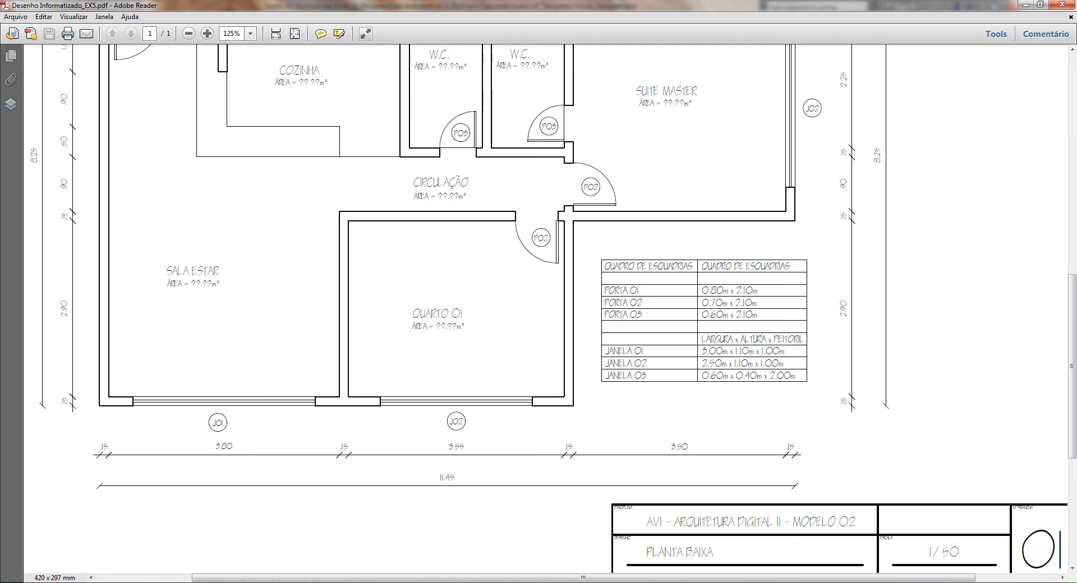
{"action": "key", "text": "alt+Tab"}
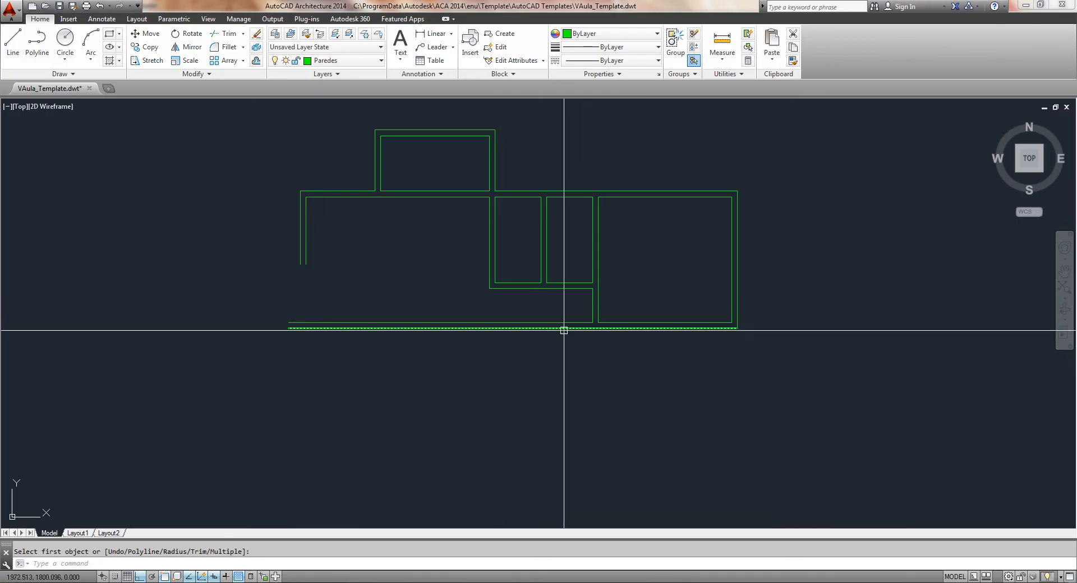
{"action": "type", "text": "o"}
{"action": "key", "text": "Return"}
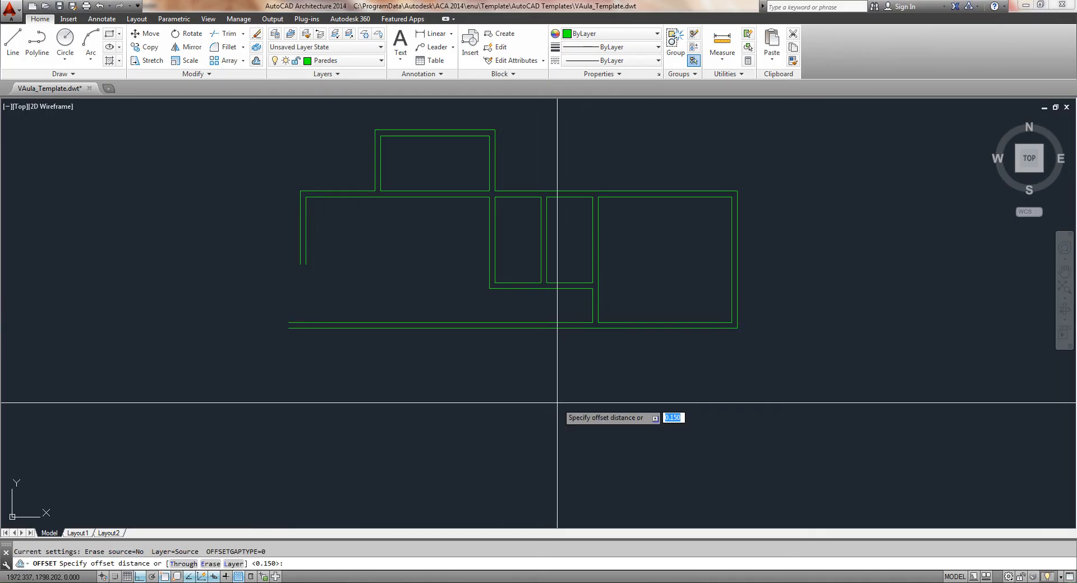
{"action": "type", "text": "2.9"}
{"action": "key", "text": "Return"}
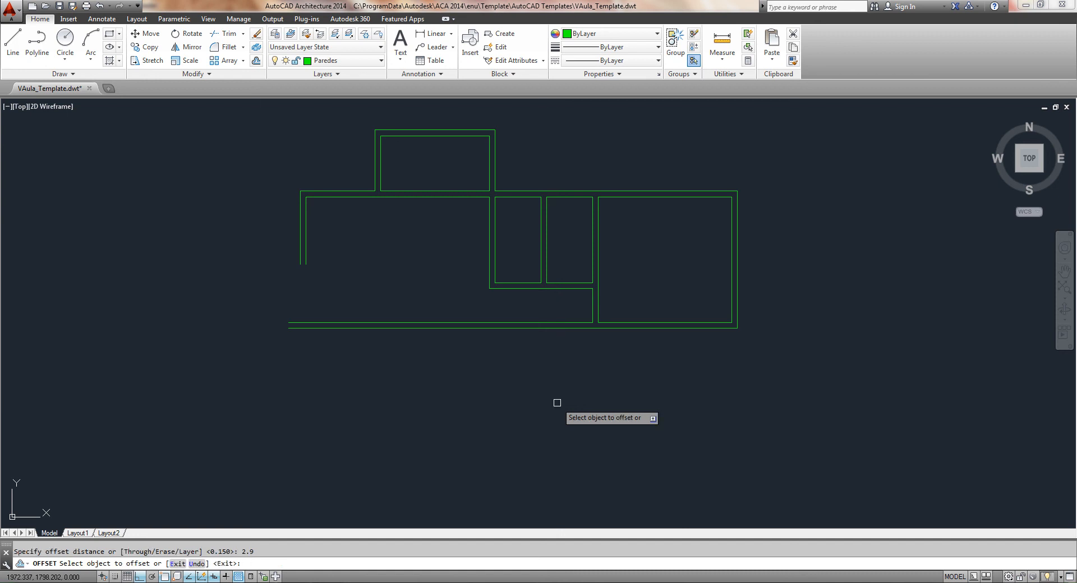
{"action": "left_click", "coordinate": [572, 329]}
{"action": "left_click", "coordinate": [546, 469]}
{"action": "right_click", "coordinate": [569, 392]}
Step: Offset the new lower horizontal line 0.15 downward to form the bottom outer wall
{"action": "right_click", "coordinate": [571, 385]}
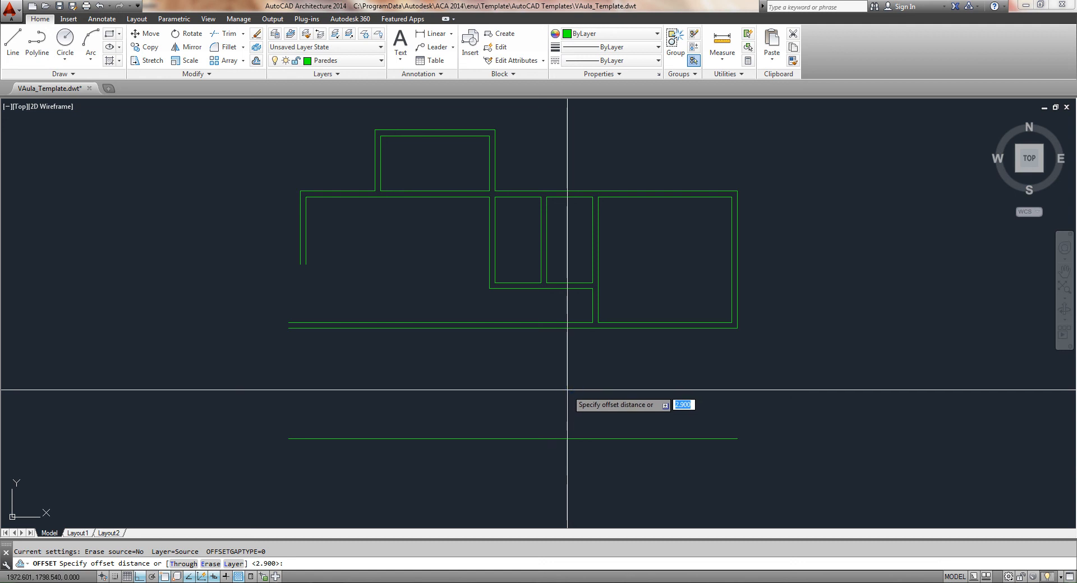
{"action": "key", "text": "Return"}
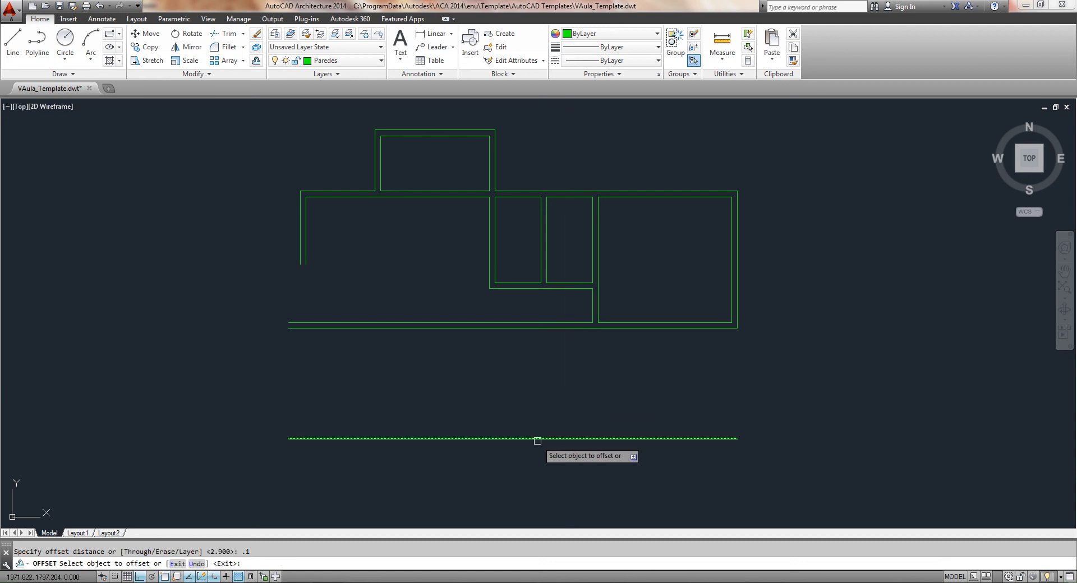
{"action": "key", "text": "Escape"}
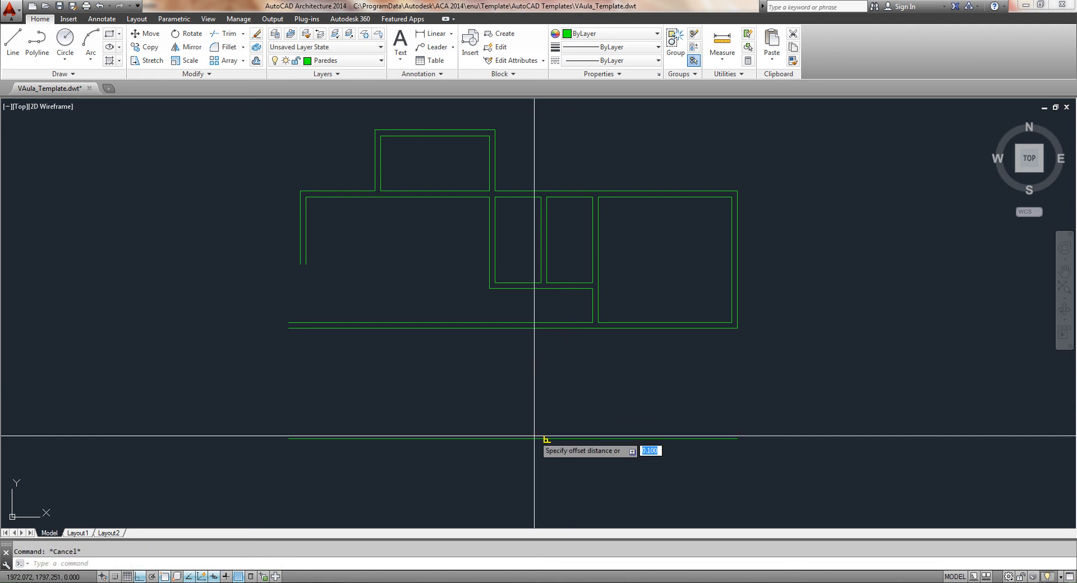
{"action": "key", "text": "Return"}
{"action": "left_click", "coordinate": [536, 438]}
{"action": "left_click", "coordinate": [537, 481]}
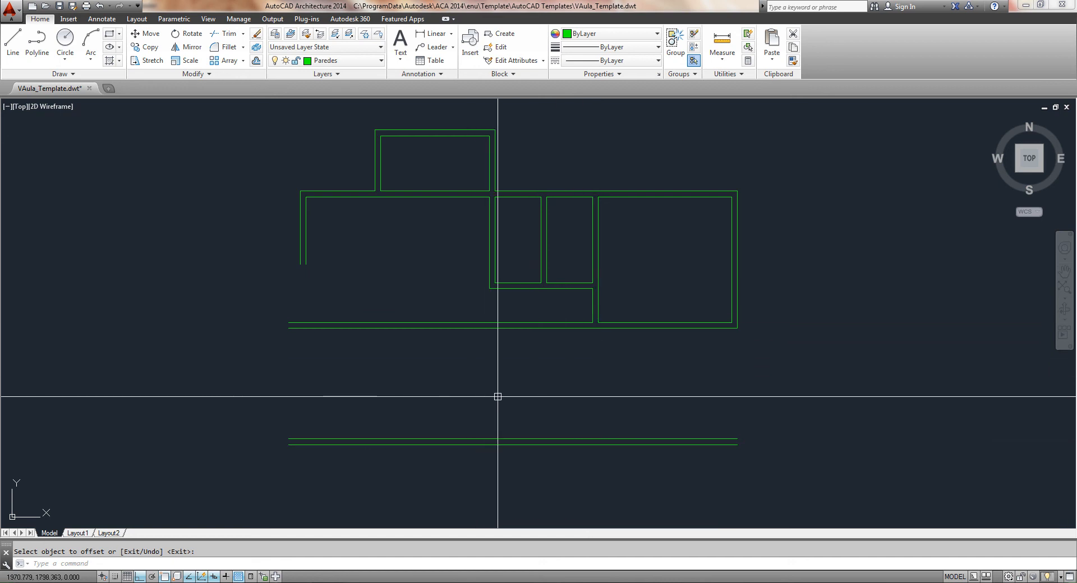
Step: Fillet the two bottom wall lines with the matching vertical lines left of the Suite Master to close Quarto 01's lower-right corner
{"action": "key", "text": "Return"}
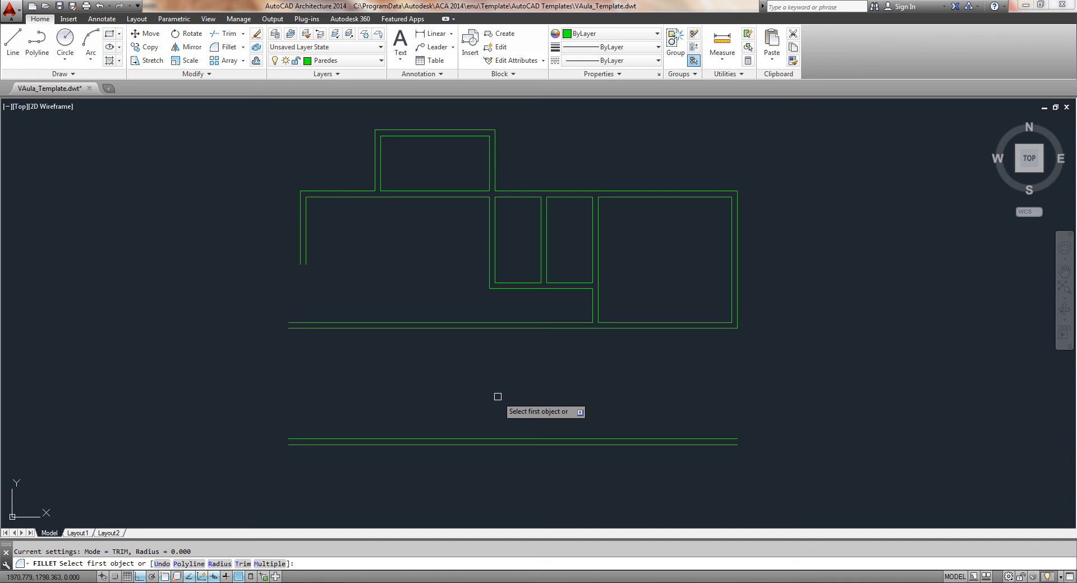
{"action": "left_click", "coordinate": [499, 439]}
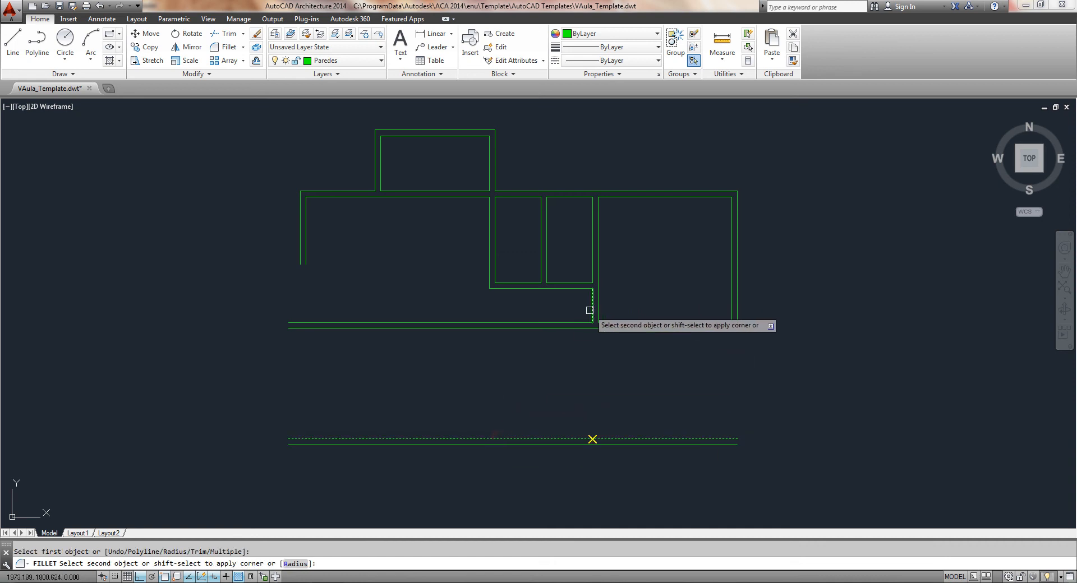
{"action": "left_click", "coordinate": [590, 310]}
{"action": "left_click", "coordinate": [503, 447]}
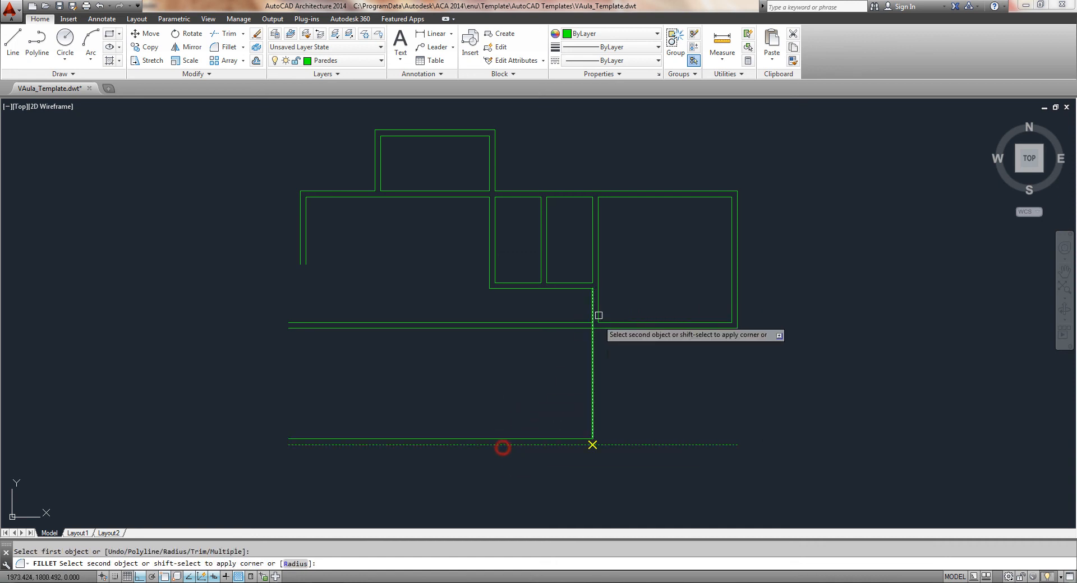
{"action": "left_click", "coordinate": [601, 297]}
{"action": "right_click", "coordinate": [504, 406]}
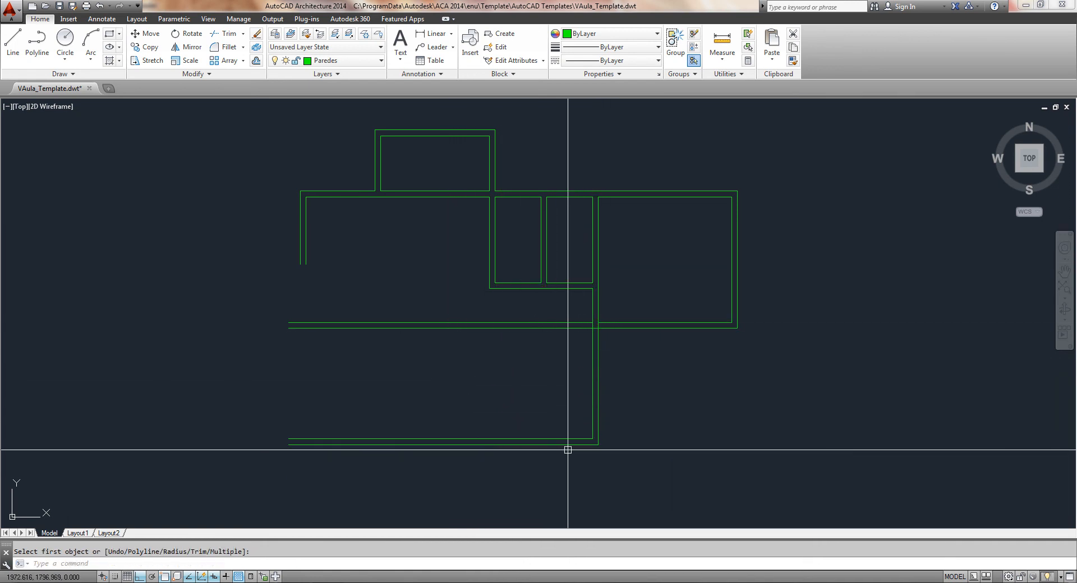
Step: Check Quarto 01's width in the floor plan PDF and offset its inner right wall line 3.55 to the left
{"action": "key", "text": "alt+Tab"}
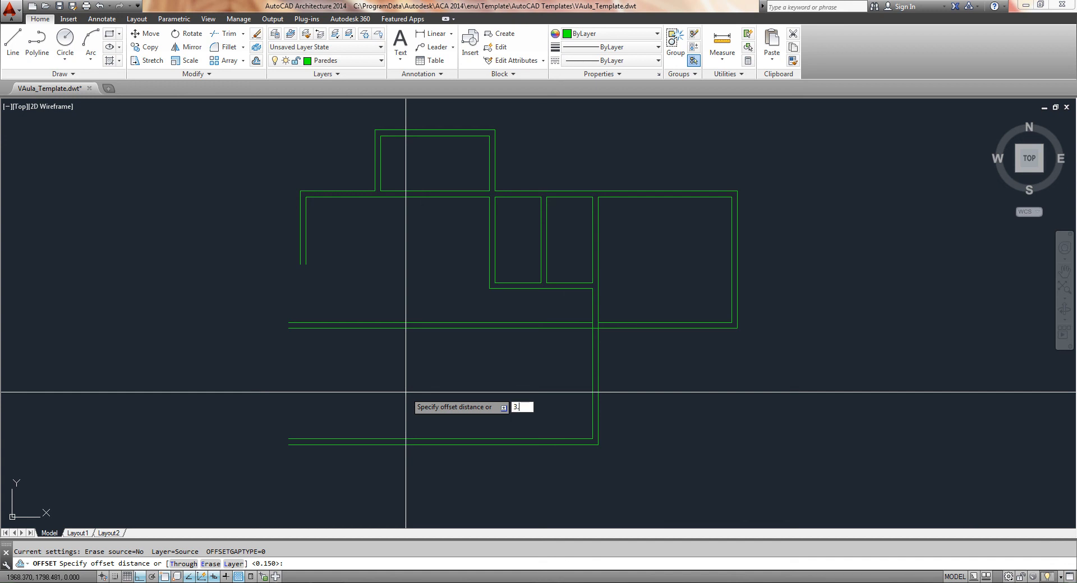
{"action": "key", "text": "Return"}
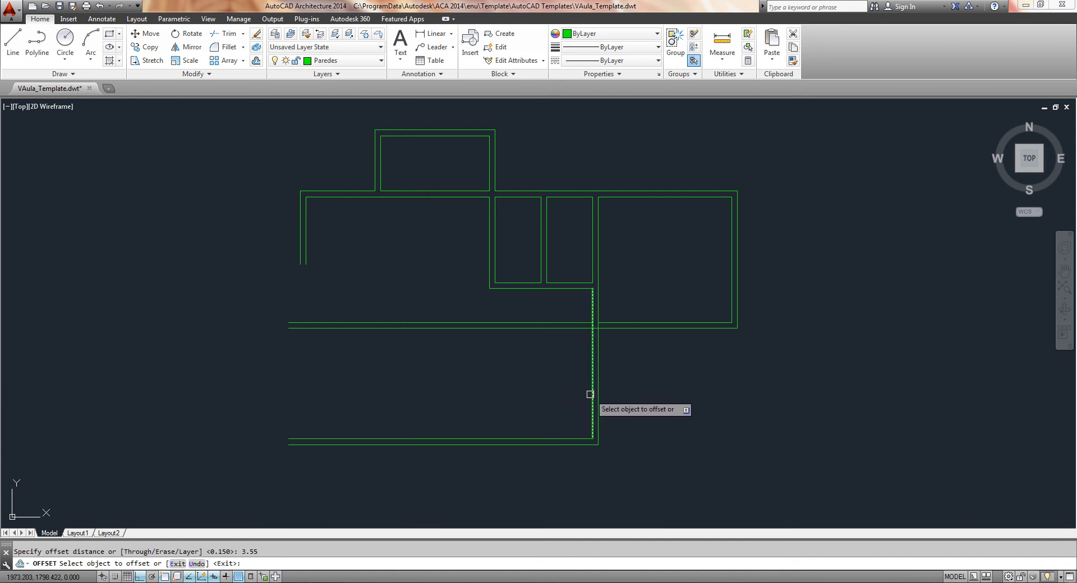
{"action": "left_click", "coordinate": [590, 394]}
{"action": "left_click", "coordinate": [423, 389]}
{"action": "right_click", "coordinate": [429, 371]}
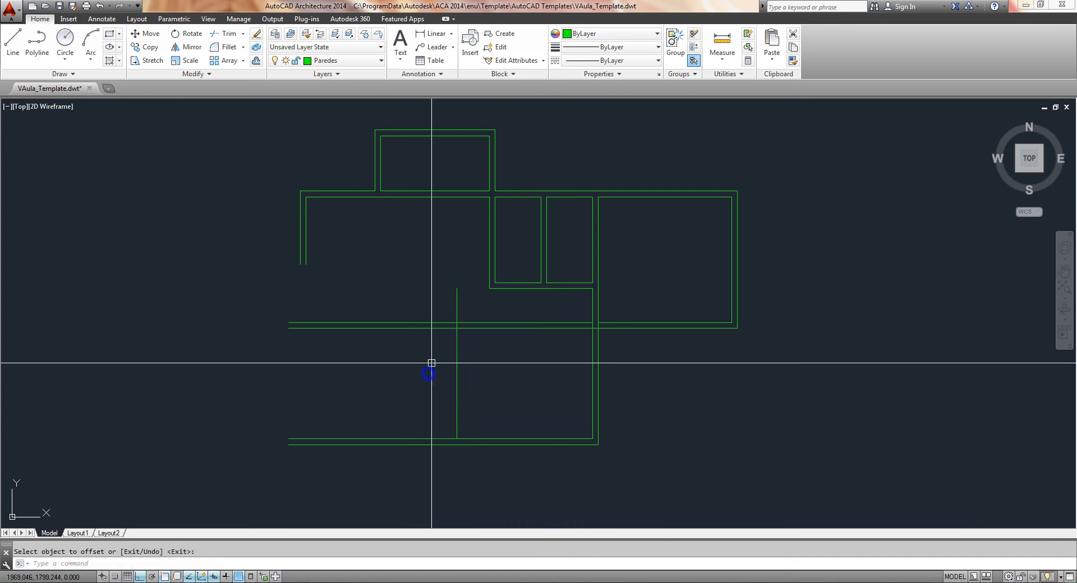
Step: Offset the new vertical line 0.15 to the left to form Quarto 01's left wall
{"action": "right_click", "coordinate": [432, 365]}
{"action": "type", "text": ".15"}
{"action": "key", "text": "Return"}
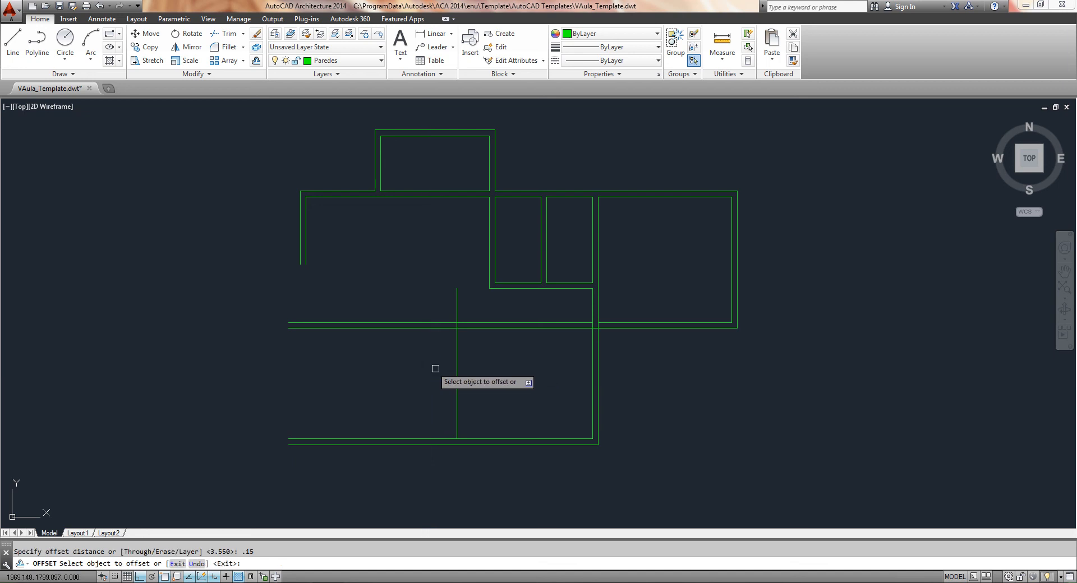
{"action": "left_click", "coordinate": [458, 383]}
{"action": "left_click", "coordinate": [418, 377]}
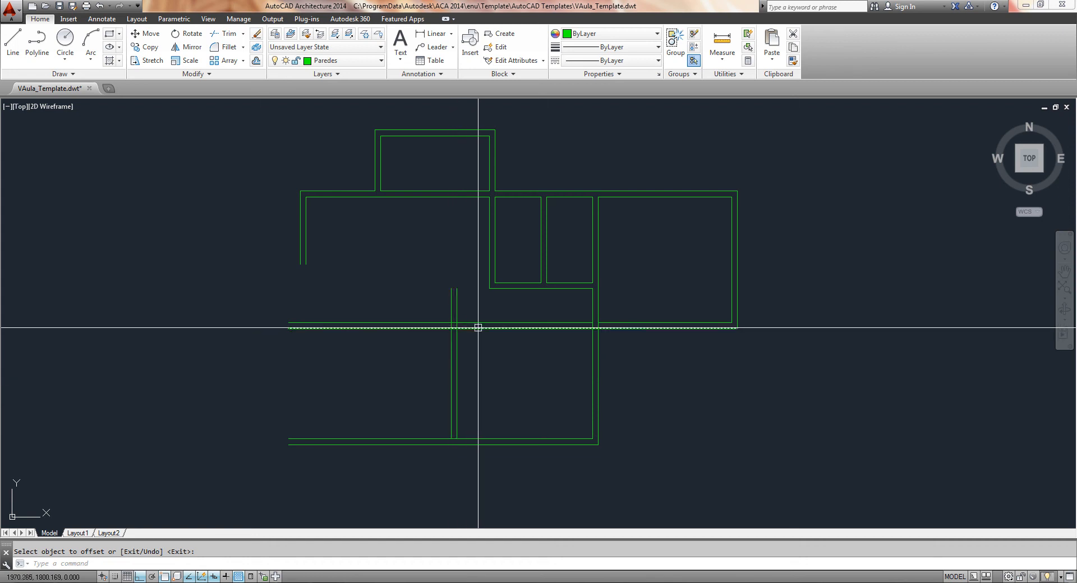
Step: Fillet Quarto 01's two left wall lines with the matching horizontal lines above to close its upper-left corner
{"action": "type", "text": "f"}
{"action": "key", "text": "Return"}
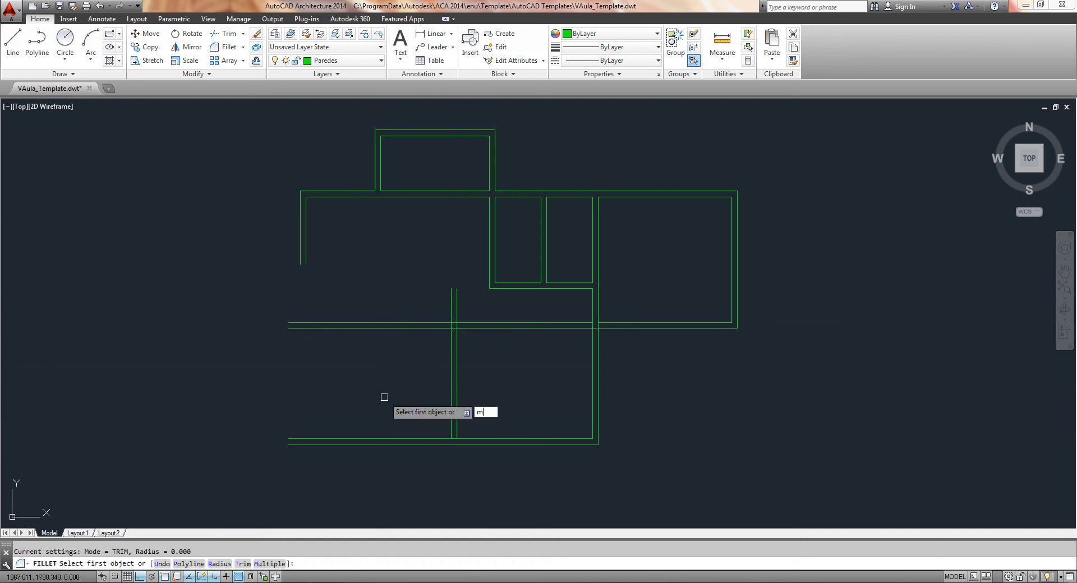
{"action": "left_click", "coordinate": [457, 350]}
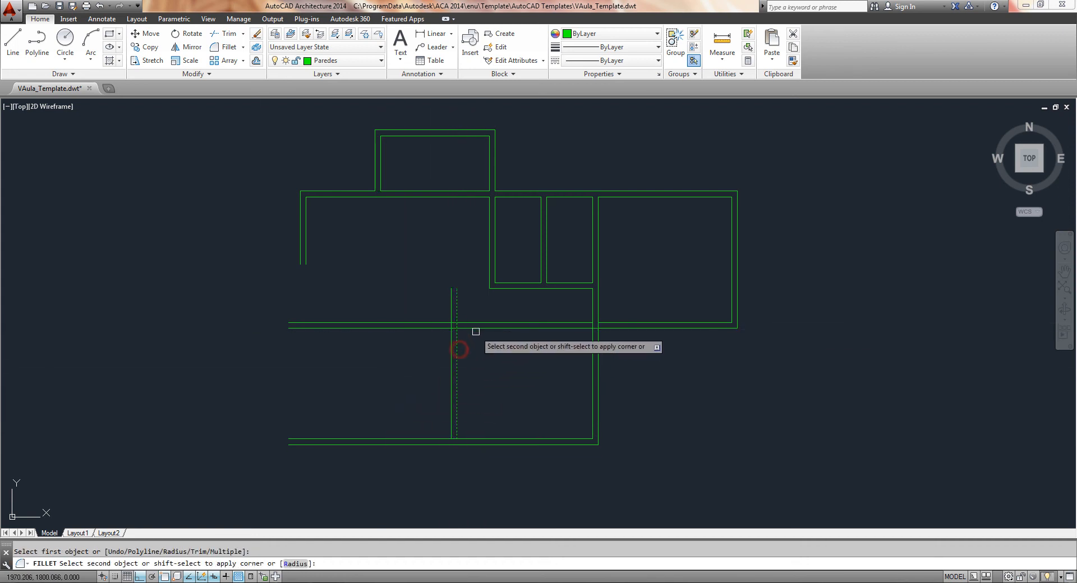
{"action": "left_click", "coordinate": [476, 329]}
{"action": "left_click", "coordinate": [451, 359]}
{"action": "left_click", "coordinate": [480, 322]}
{"action": "right_click", "coordinate": [415, 363]}
Step: Fillet the Sala Estar's inner and outer left wall lines with the matching bottom wall lines to close the lower-left corner
{"action": "middle_click_drag", "start_coordinate": [358, 418], "coordinate": [378, 406]}
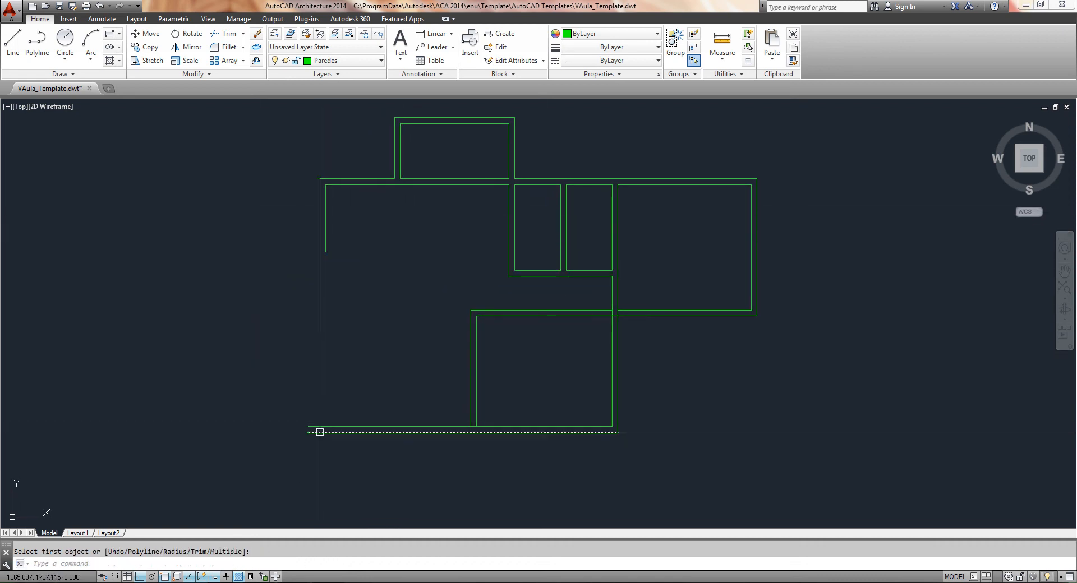
{"action": "right_click", "coordinate": [369, 274]}
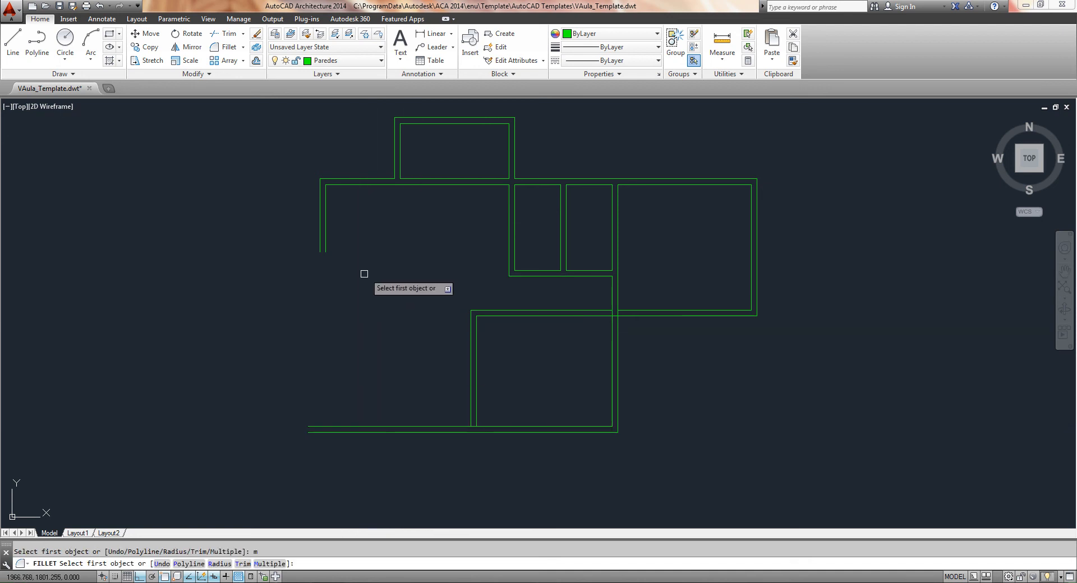
{"action": "left_click", "coordinate": [327, 230]}
{"action": "left_click", "coordinate": [409, 427]}
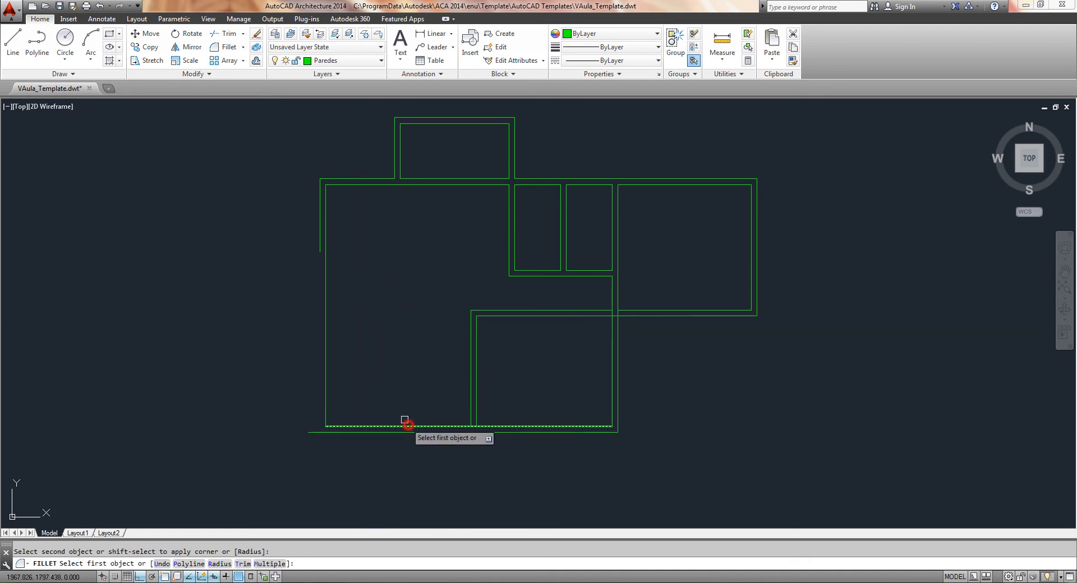
{"action": "left_click", "coordinate": [414, 432]}
{"action": "right_click", "coordinate": [414, 291]}
Step: Trim the surplus wall lines where Quarto 01's left wall meets the bottom wall and where its walls cross the Suite Master's corner
{"action": "scroll", "coordinate": [412, 317], "scroll_direction": "down", "scroll_amount": 2}
{"action": "scroll", "coordinate": [440, 392], "scroll_direction": "up", "scroll_amount": 4}
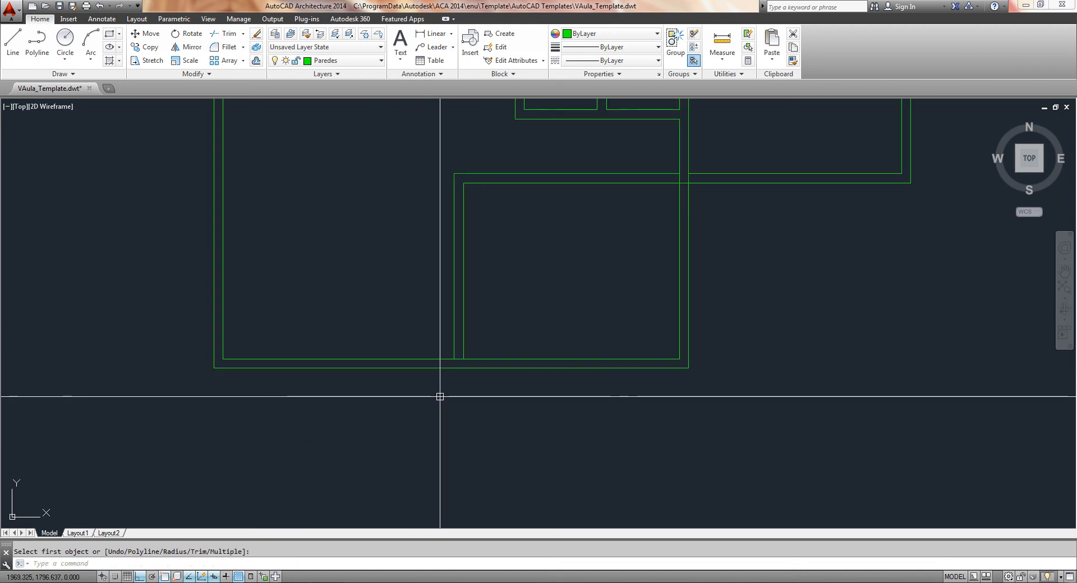
{"action": "type", "text": "tr"}
{"action": "key", "text": "Return"}
{"action": "key", "text": "Return"}
{"action": "scroll", "coordinate": [457, 360], "scroll_direction": "up", "scroll_amount": 2}
{"action": "scroll", "coordinate": [542, 304], "scroll_direction": "down", "scroll_amount": 2}
{"action": "middle_click_drag", "start_coordinate": [613, 252], "coordinate": [536, 335]}
{"action": "scroll", "coordinate": [565, 301], "scroll_direction": "up", "scroll_amount": 4}
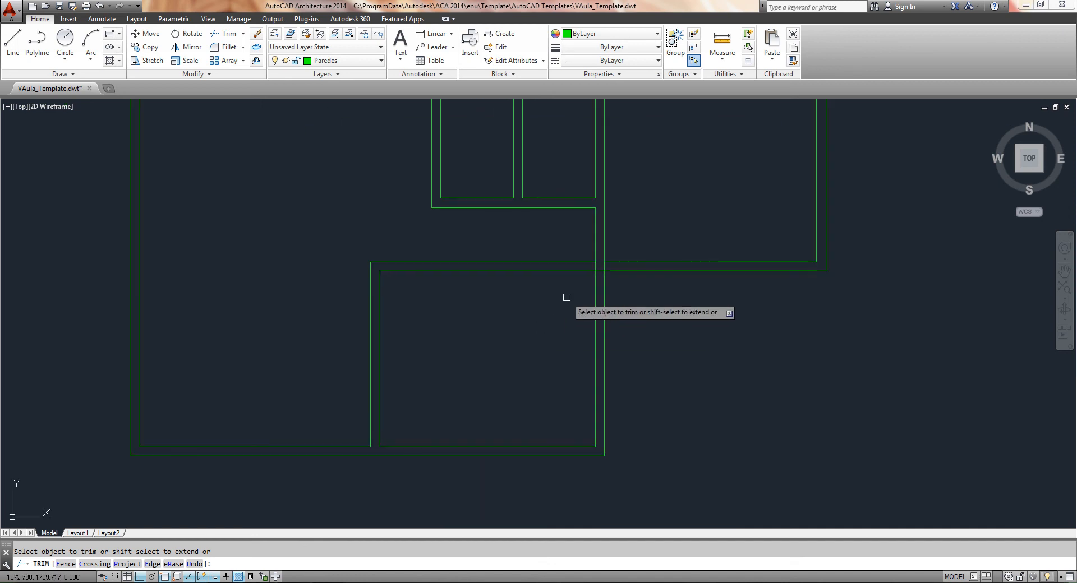
{"action": "left_click", "coordinate": [604, 254]}
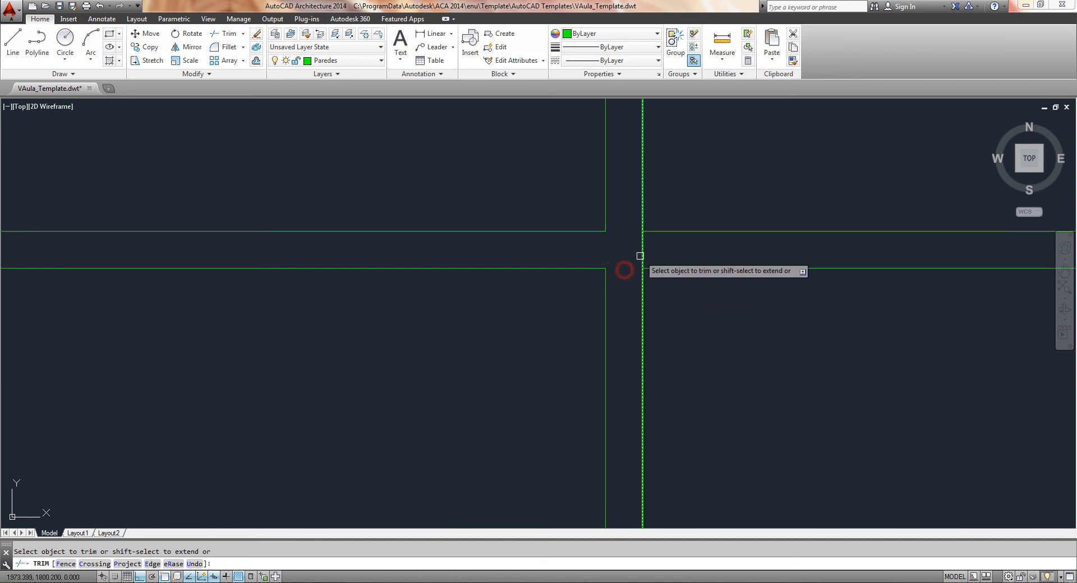
{"action": "scroll", "coordinate": [534, 301], "scroll_direction": "down", "scroll_amount": 5}
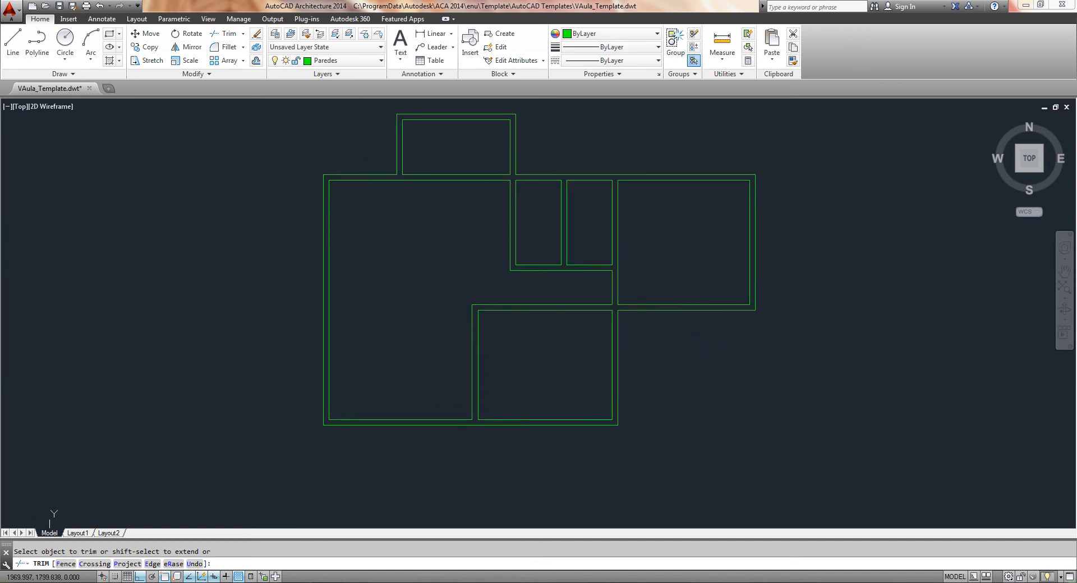
{"action": "middle_click_drag", "start_coordinate": [568, 243], "coordinate": [554, 245]}
{"action": "right_click", "coordinate": [437, 276]}
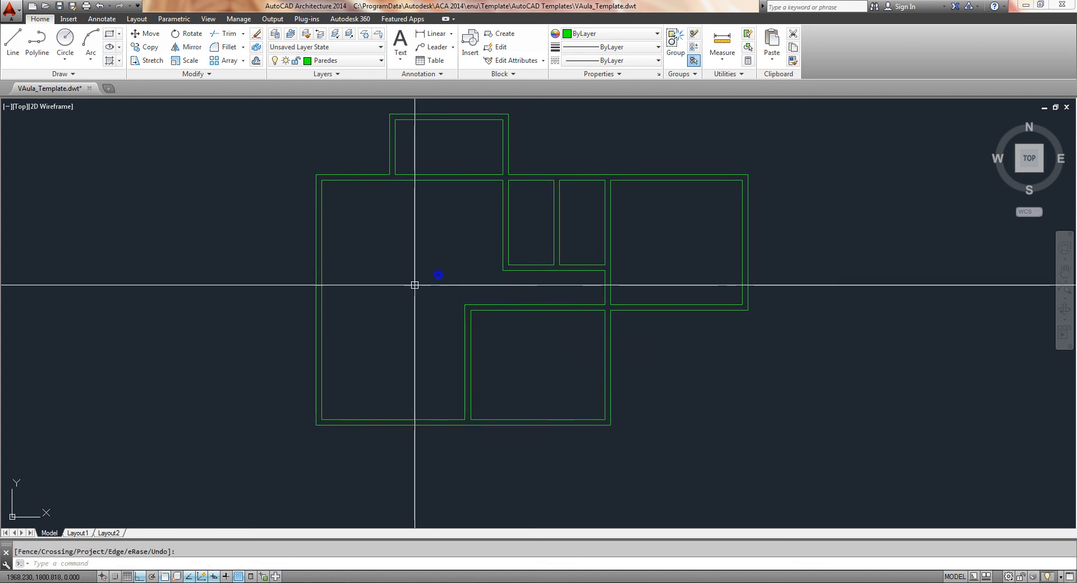
Step: Offset the inner top wall line 1 downward to mark the end of the short wall beside the Cozinha
{"action": "middle_click_drag", "start_coordinate": [438, 276], "coordinate": [451, 282]}
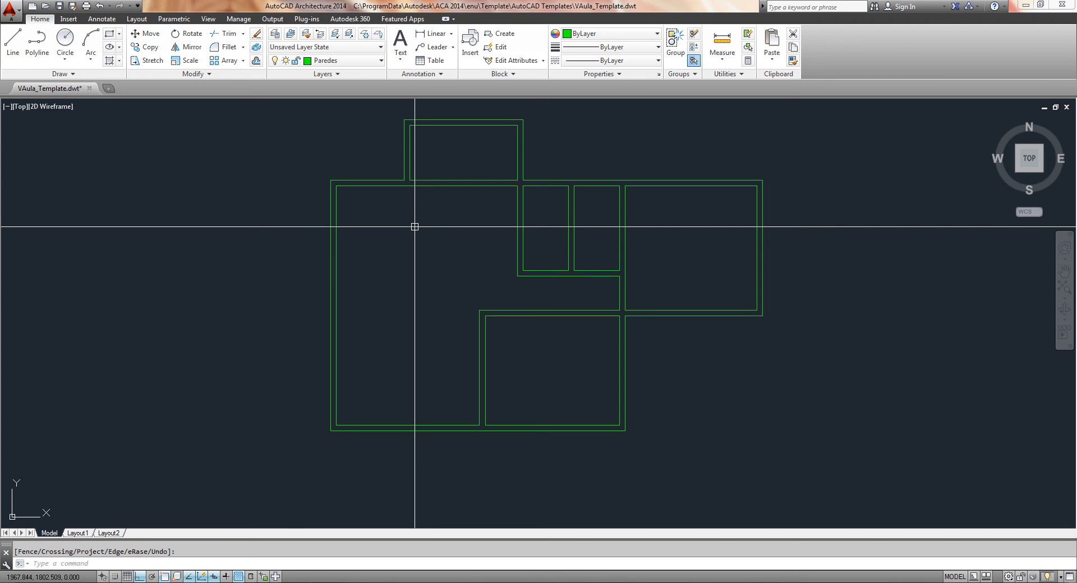
{"action": "type", "text": "o"}
{"action": "key", "text": "Return"}
{"action": "type", "text": "1"}
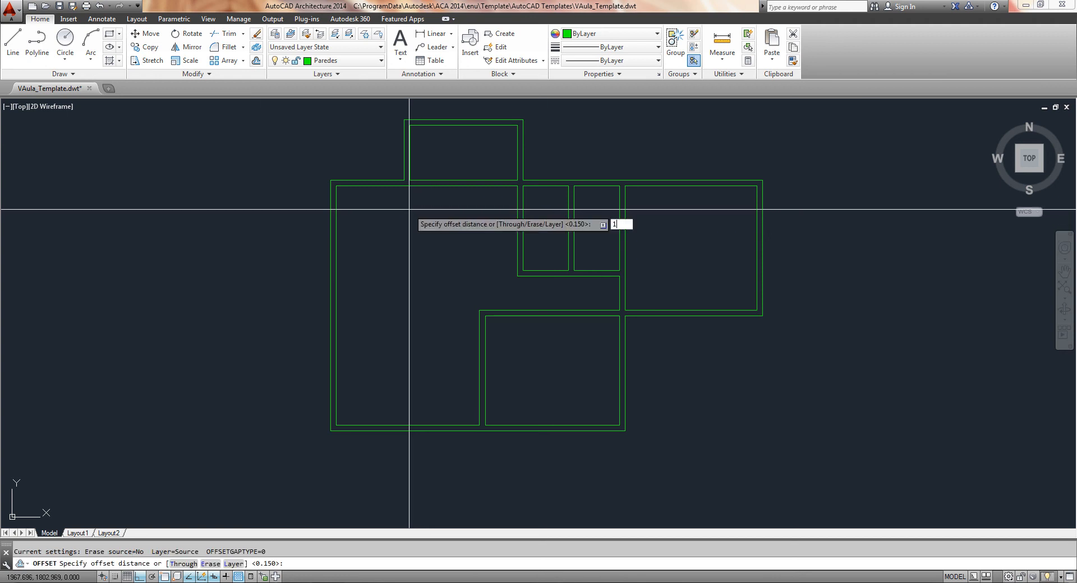
{"action": "key", "text": "Return"}
{"action": "left_click", "coordinate": [421, 187]}
{"action": "left_click", "coordinate": [416, 236]}
Step: Extend the Serviço's two left wall lines down to the new horizontal line
{"action": "scroll", "coordinate": [398, 216], "scroll_direction": "up", "scroll_amount": 2}
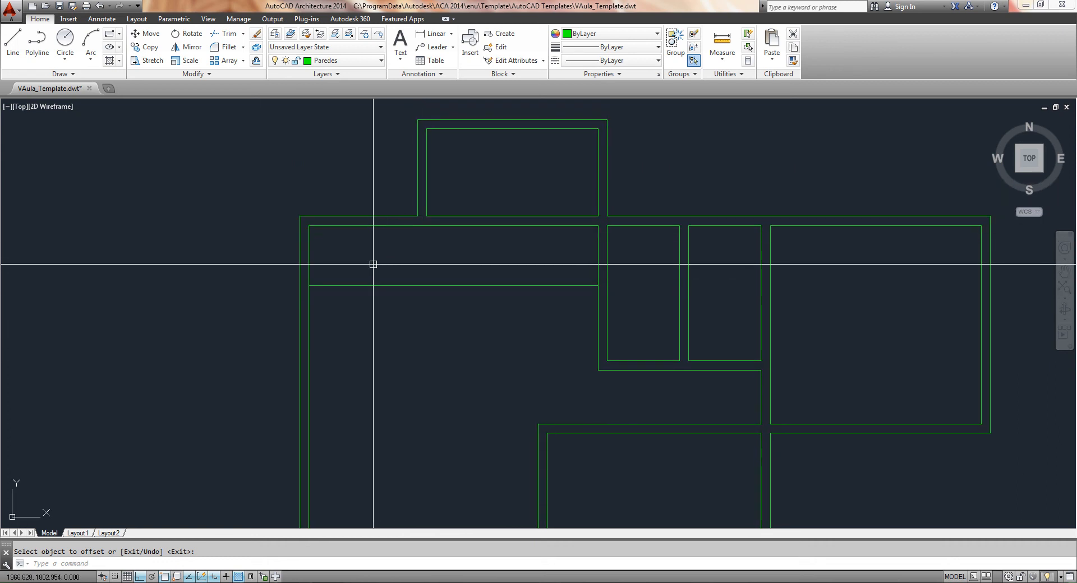
{"action": "type", "text": "x"}
{"action": "key", "text": "Return"}
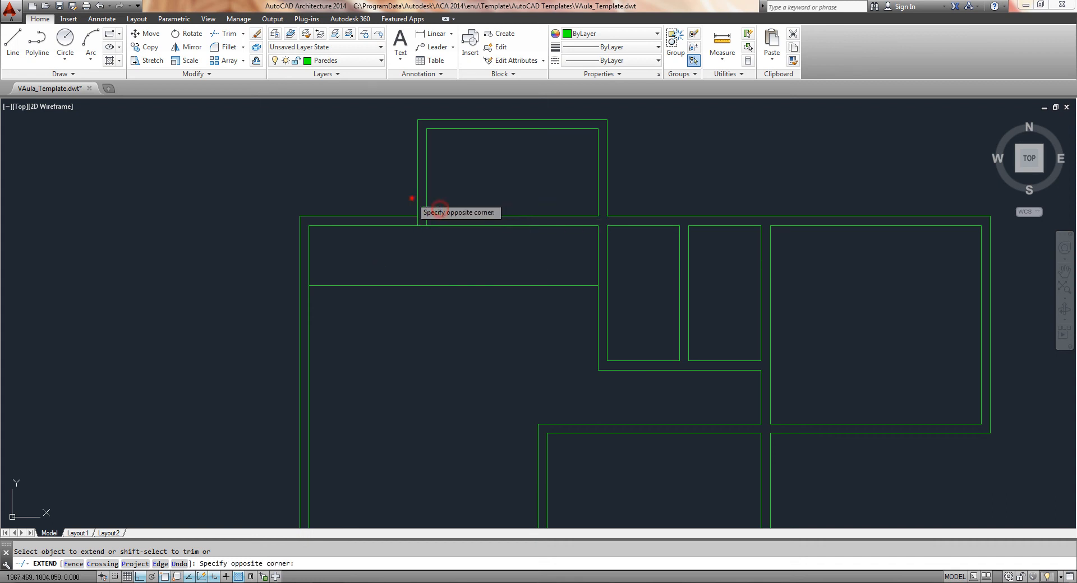
{"action": "scroll", "coordinate": [412, 226], "scroll_direction": "up", "scroll_amount": 4}
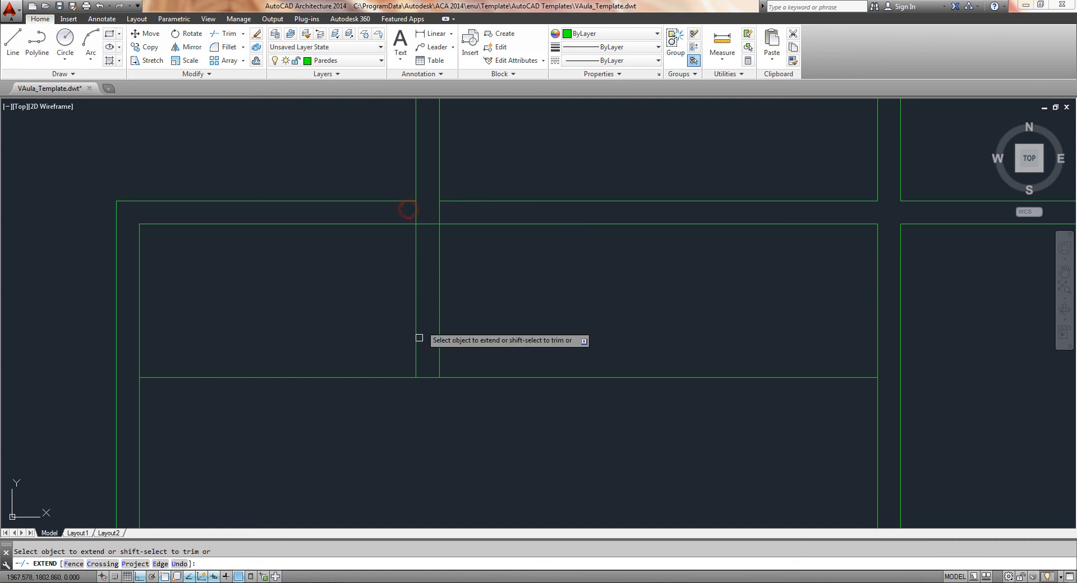
{"action": "key", "text": "Return"}
Step: Trim the horizontal line outside the short Cozinha wall and the surplus lines at its junction with the top wall
{"action": "scroll", "coordinate": [388, 334], "scroll_direction": "down", "scroll_amount": 2}
{"action": "type", "text": "tr"}
{"action": "key", "text": "Return"}
{"action": "key", "text": "Return"}
{"action": "left_click", "coordinate": [486, 385]}
{"action": "left_click", "coordinate": [378, 402]}
{"action": "left_click", "coordinate": [370, 341]}
{"action": "left_click", "coordinate": [413, 264]}
{"action": "left_click", "coordinate": [419, 259]}
{"action": "left_click", "coordinate": [406, 259]}
{"action": "right_click", "coordinate": [402, 261]}
Step: Compare the drawn walls with the complete floor plan in the reference PDF
{"action": "scroll", "coordinate": [385, 315], "scroll_direction": "down", "scroll_amount": 6}
{"action": "middle_click_drag", "start_coordinate": [385, 348], "coordinate": [392, 313]}
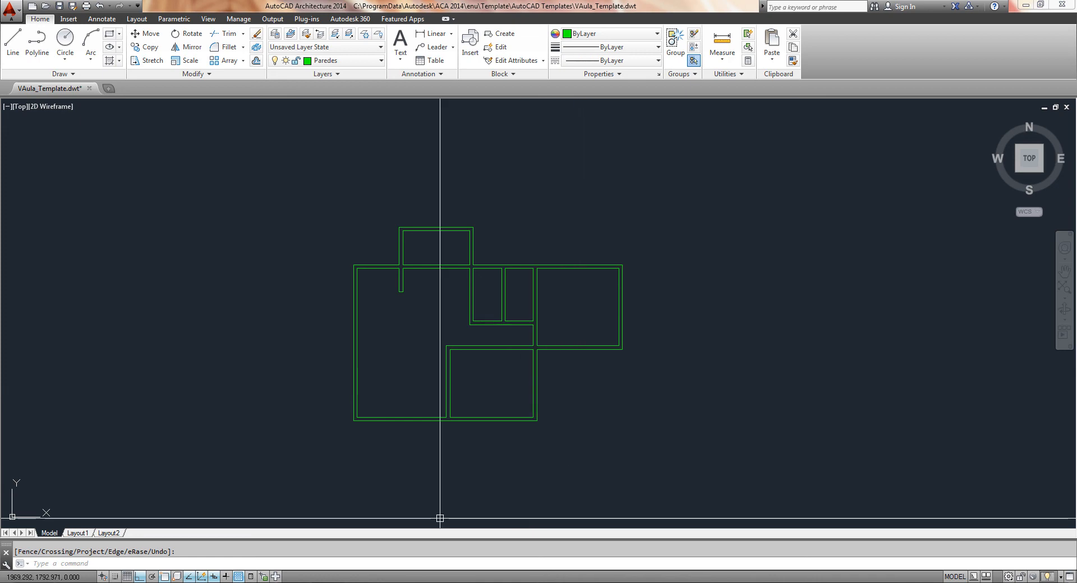
{"action": "left_click", "coordinate": [236, 582]}
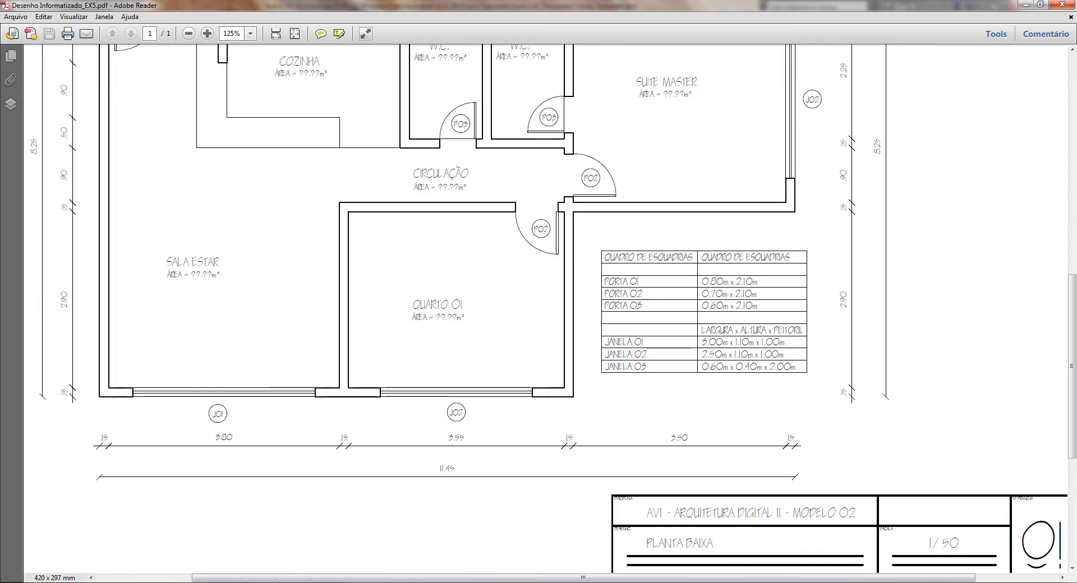
{"action": "scroll", "coordinate": [549, 309], "scroll_direction": "up", "scroll_amount": 2}
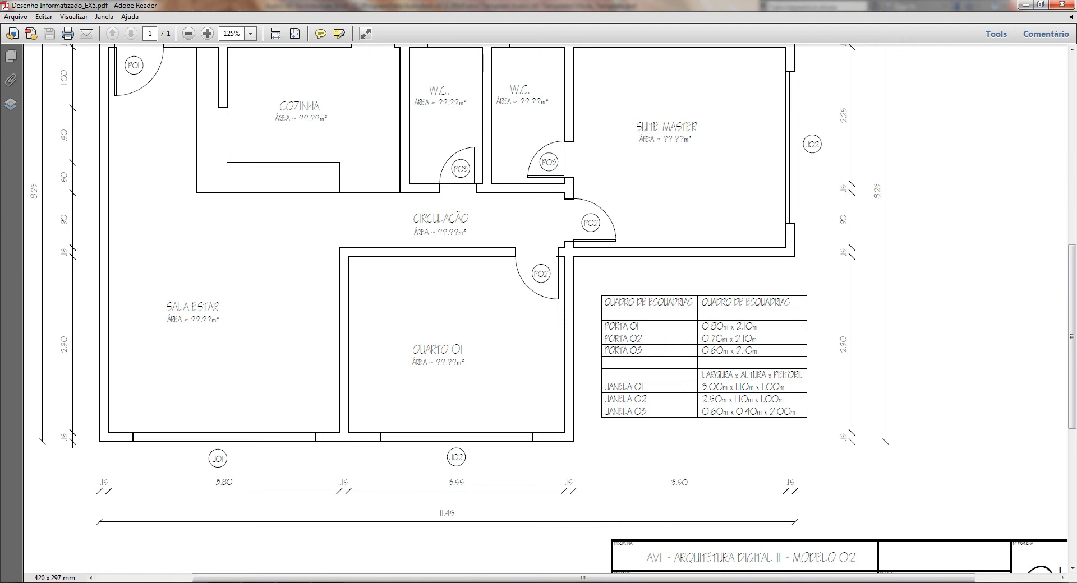
{"action": "left_click", "coordinate": [189, 33]}
{"action": "left_click", "coordinate": [189, 33]}
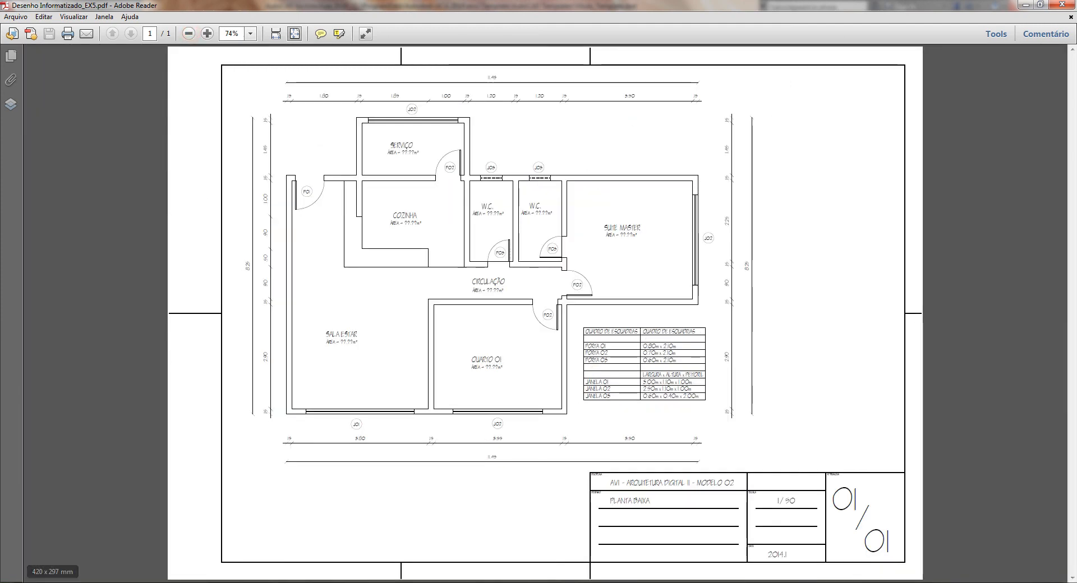
{"action": "key", "text": "alt+Tab"}
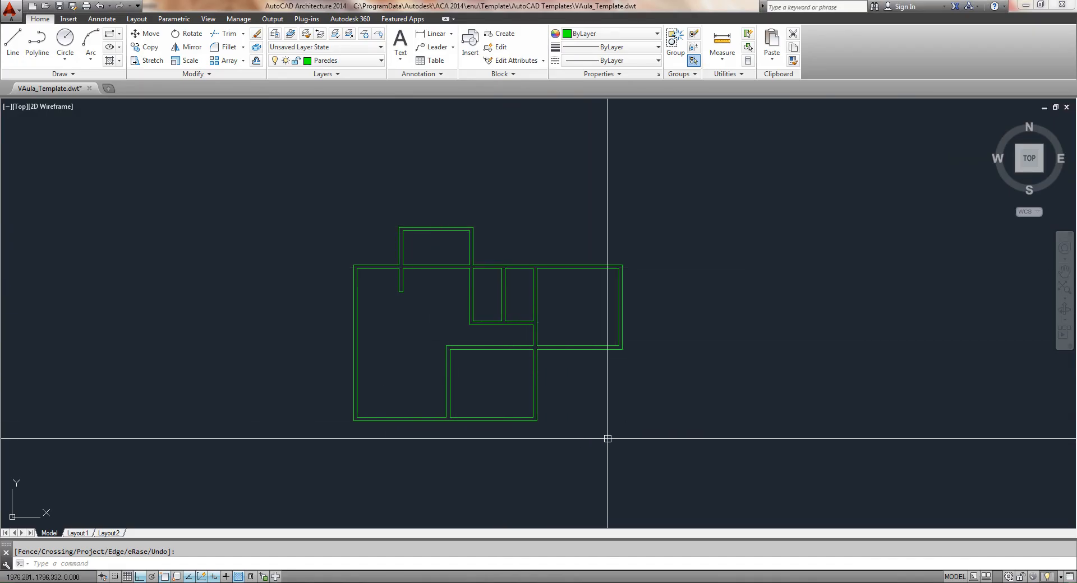
{"action": "scroll", "coordinate": [621, 413], "scroll_direction": "up", "scroll_amount": 3}
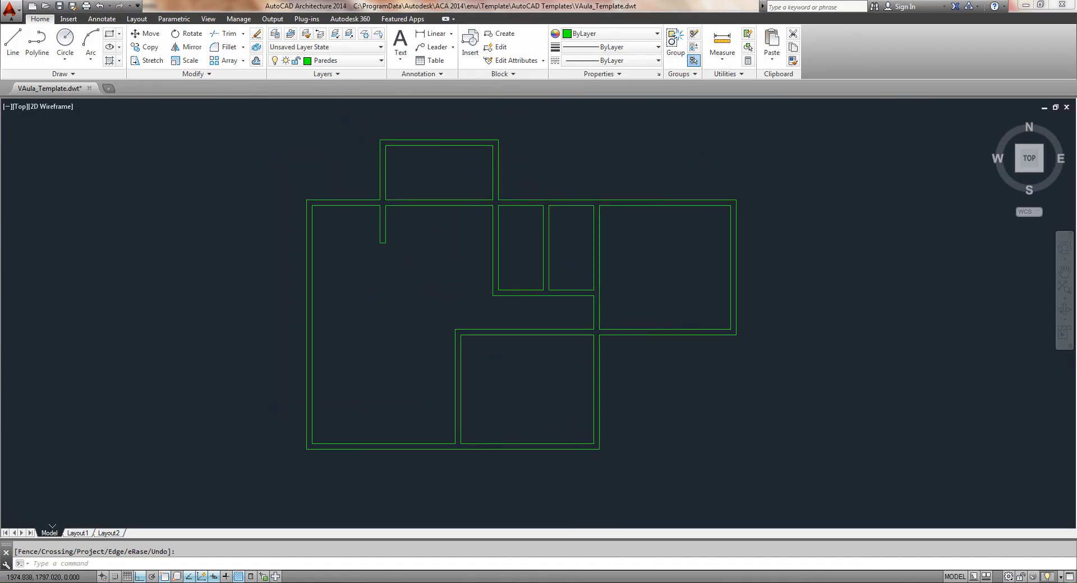